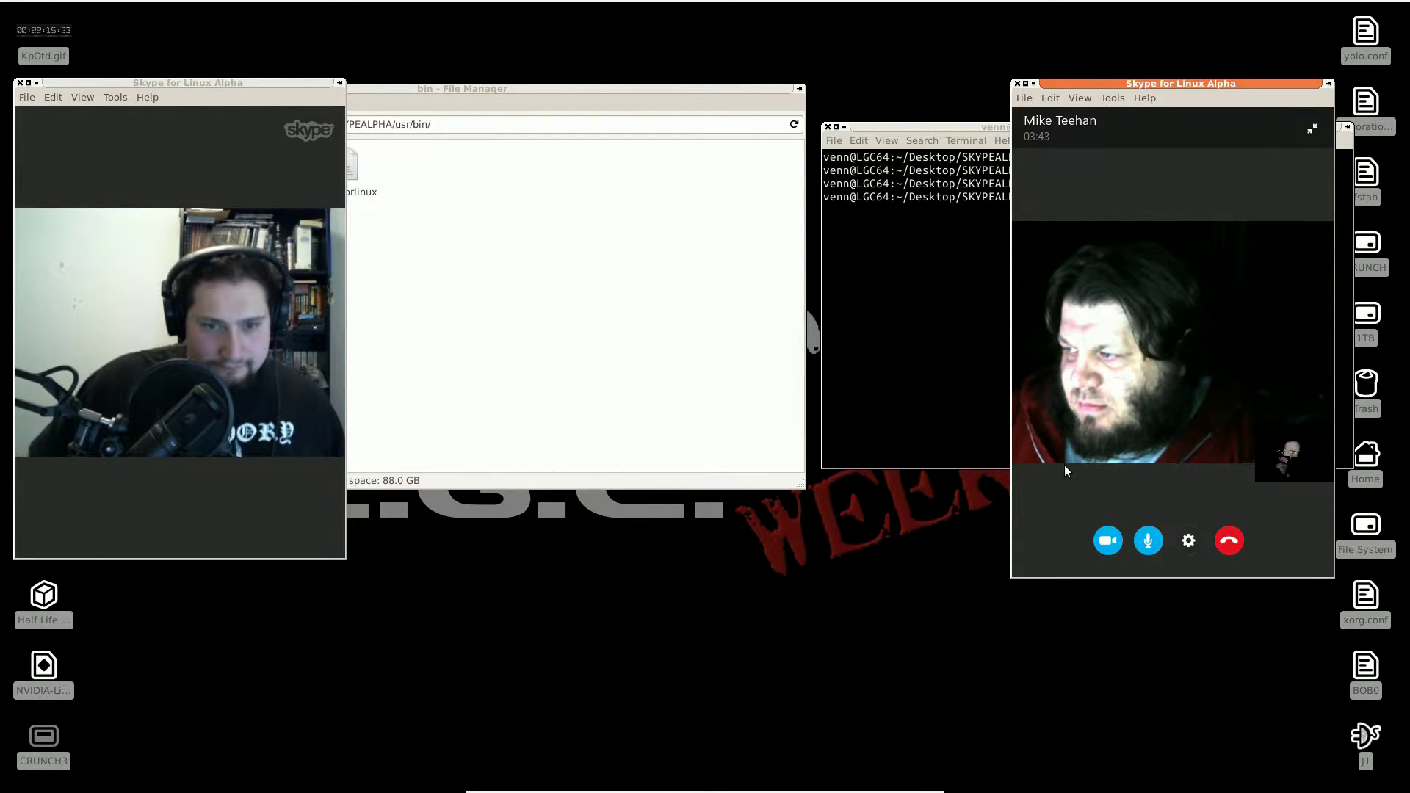
# Show the right Skype window's About Skype dialog, which reports version 1.10.0.1
pyautogui.click(1145, 98)
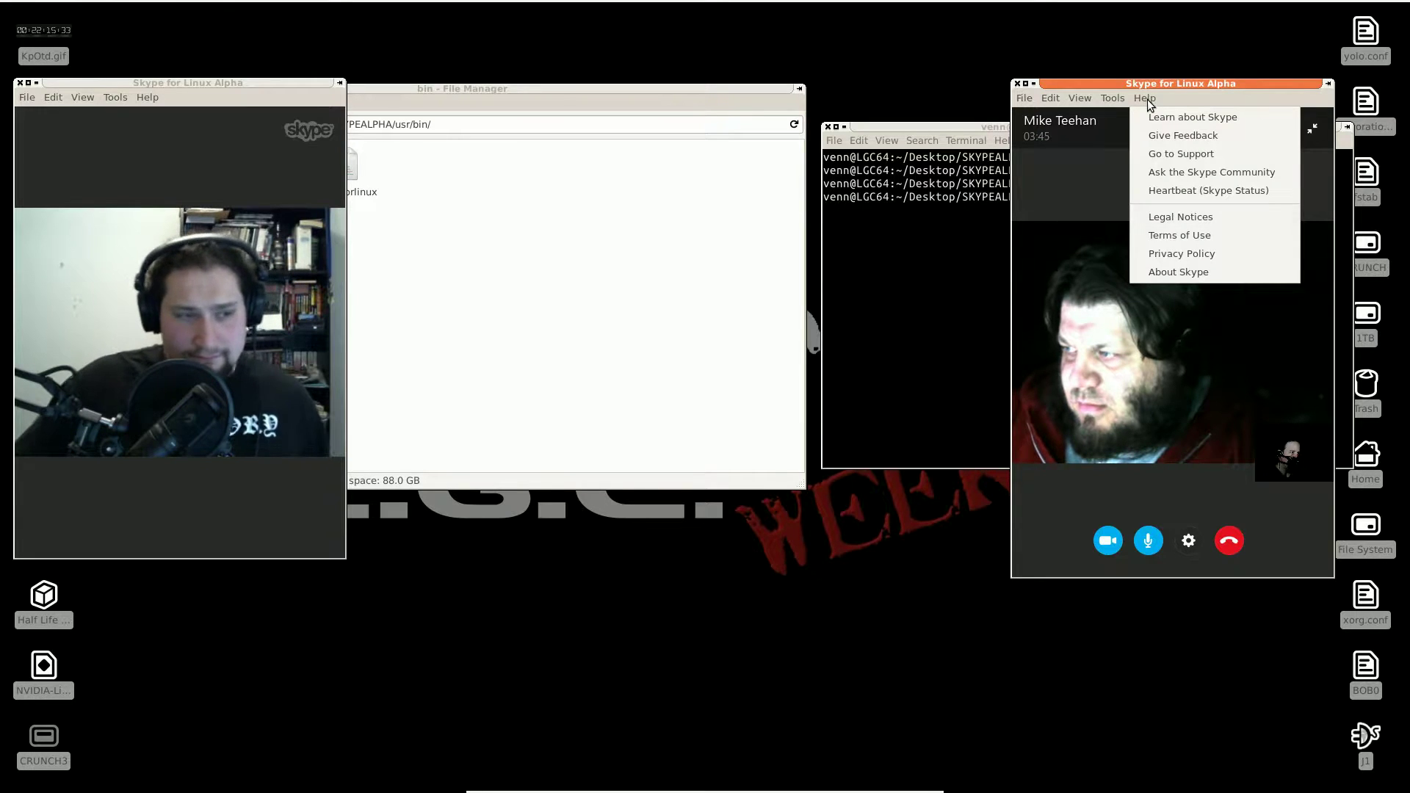
pyautogui.click(1175, 272)
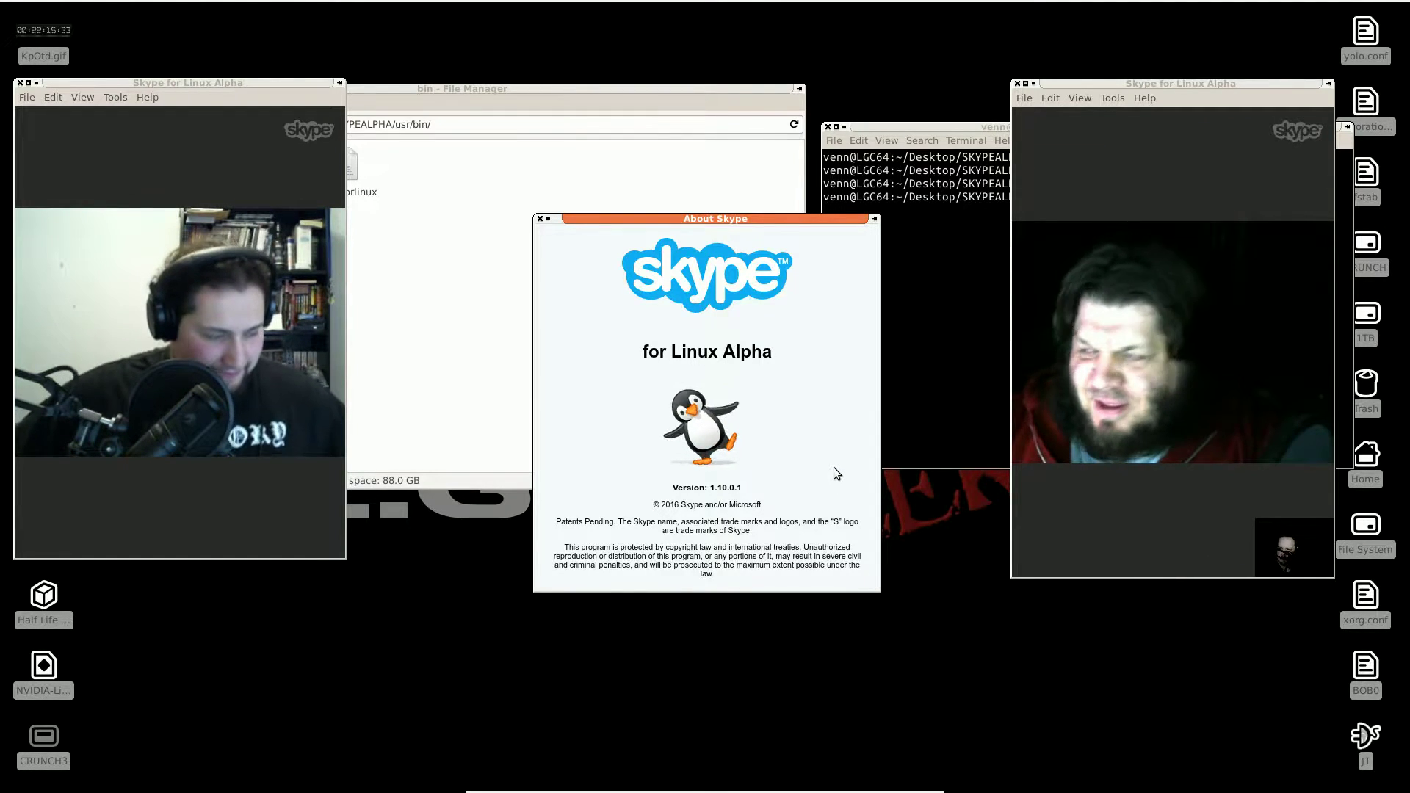
# Lower the first Chromium playback stream to 70% (-9.14 dB) on front left and right
pyautogui.click(611, 780)
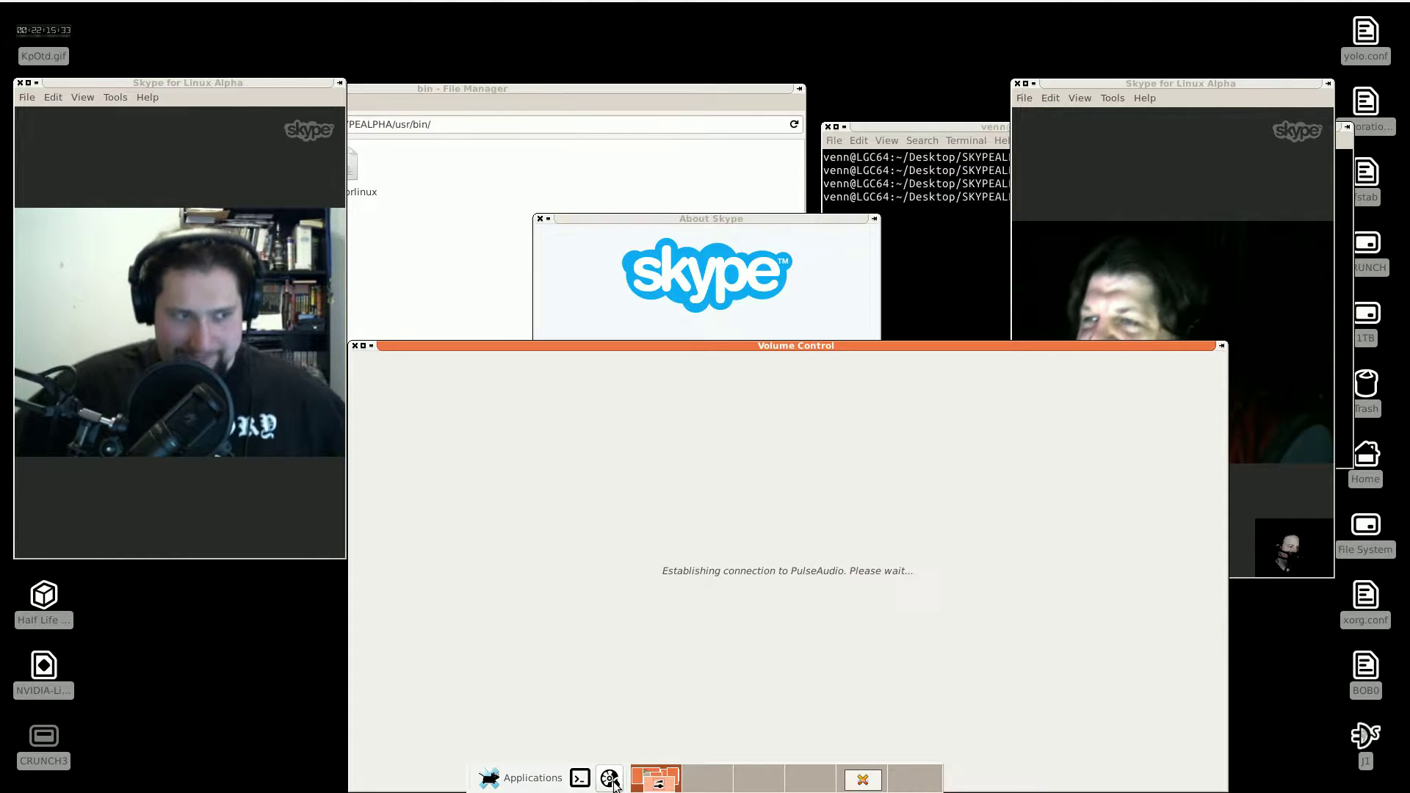
pyautogui.moveTo(866, 508); pyautogui.dragTo(765, 533)
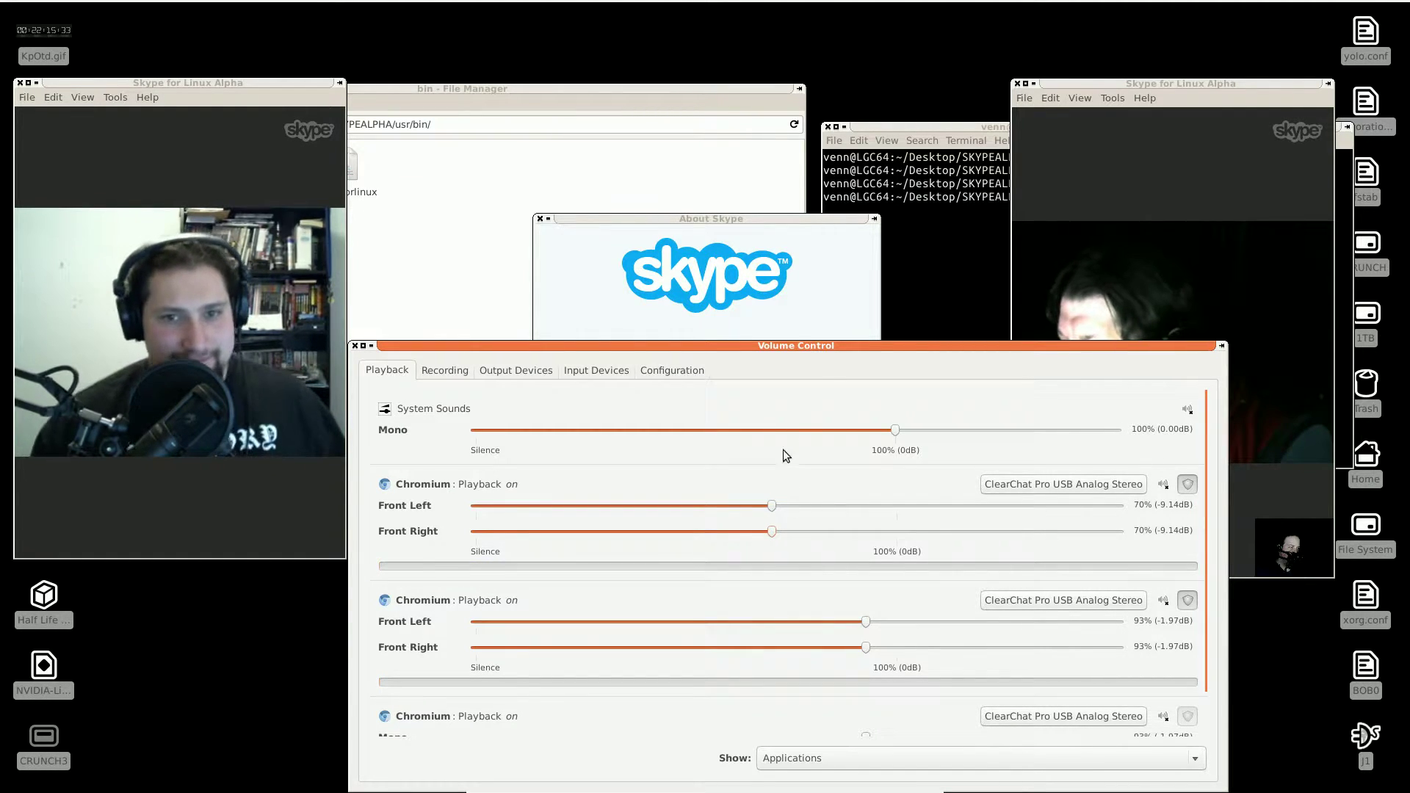
pyautogui.moveTo(809, 350); pyautogui.dragTo(820, 224)
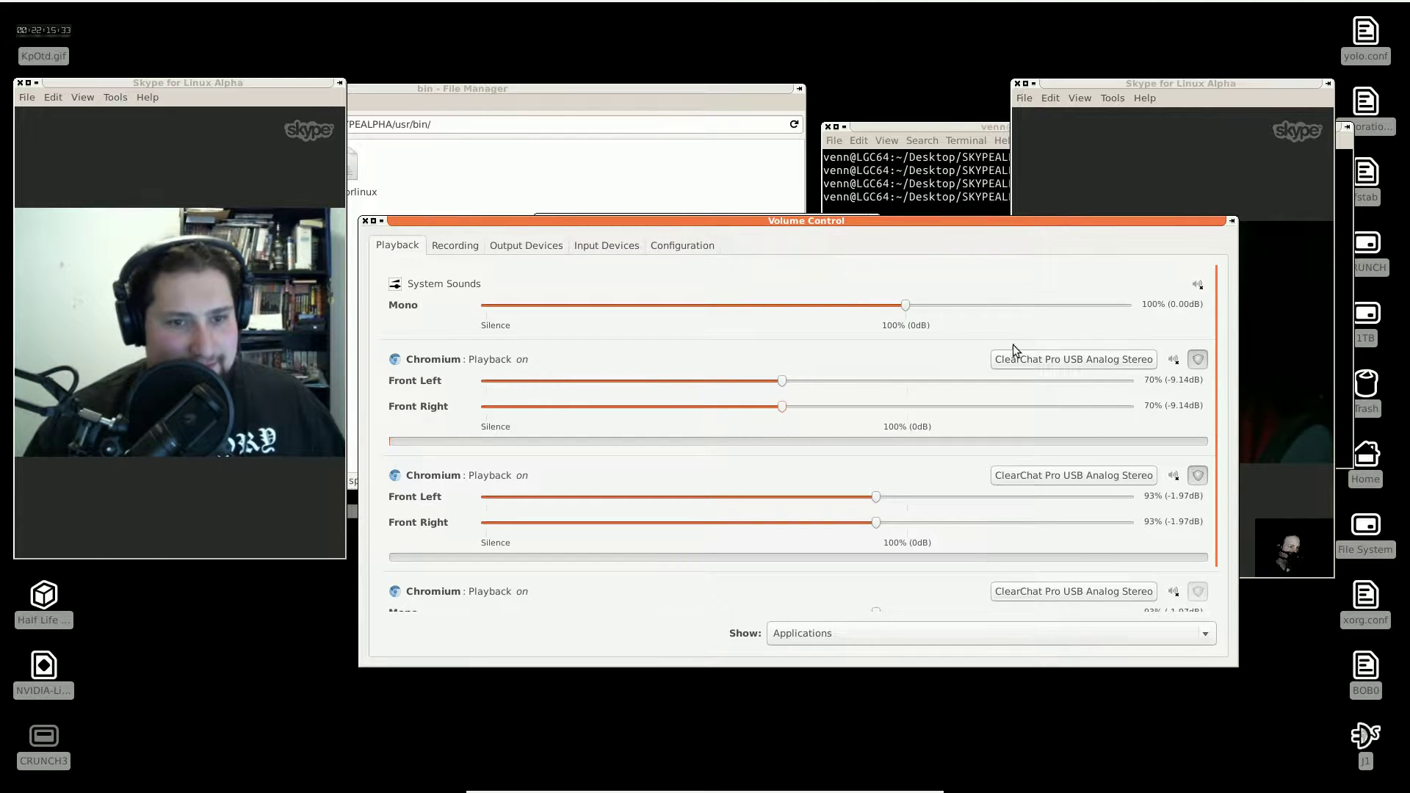
pyautogui.moveTo(1223, 348)
pyautogui.mouseDown()
pyautogui.moveTo(1226, 412)
pyautogui.moveTo(1235, 361)
pyautogui.mouseUp()
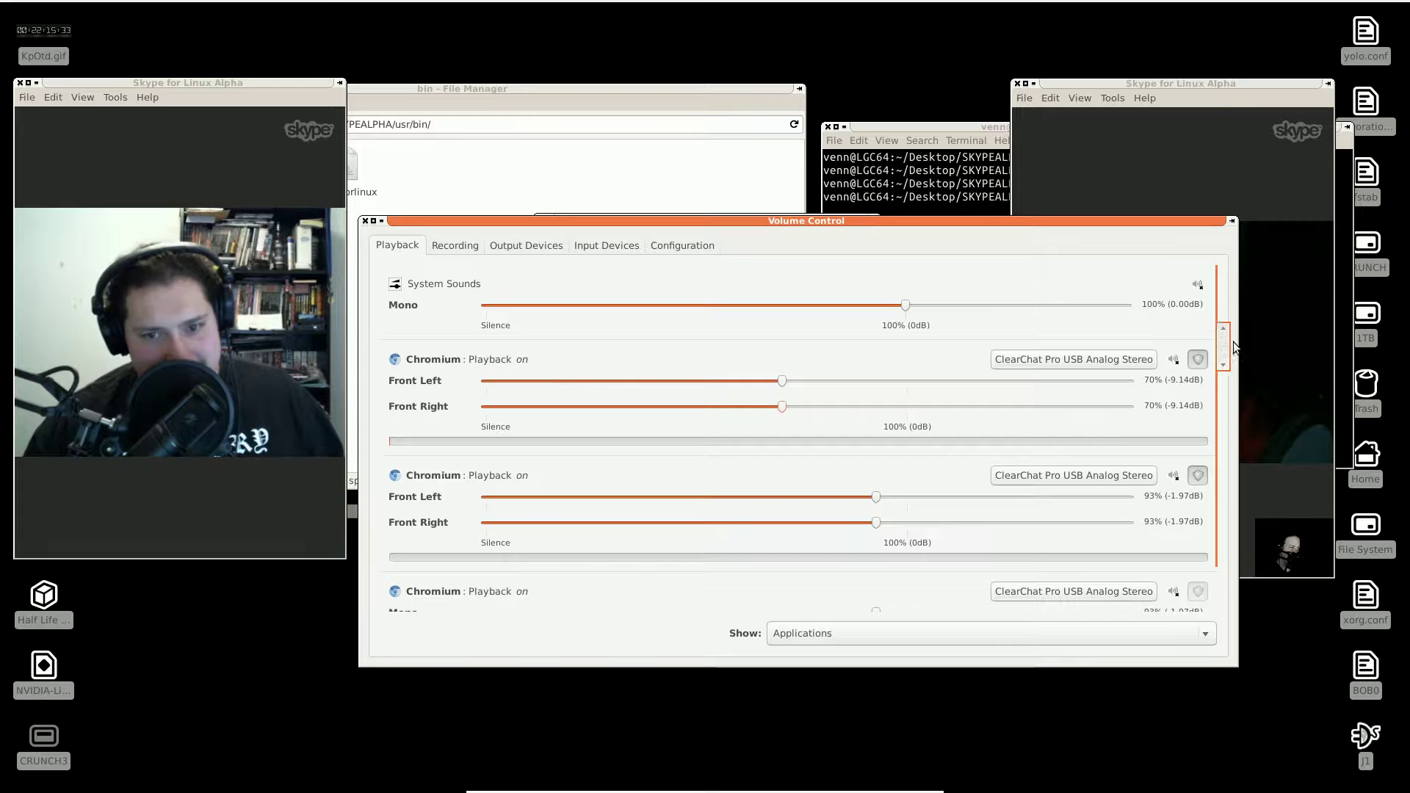
pyautogui.moveTo(1236, 307)
pyautogui.mouseDown()
pyautogui.moveTo(1227, 323)
pyautogui.moveTo(1227, 297)
pyautogui.mouseUp()
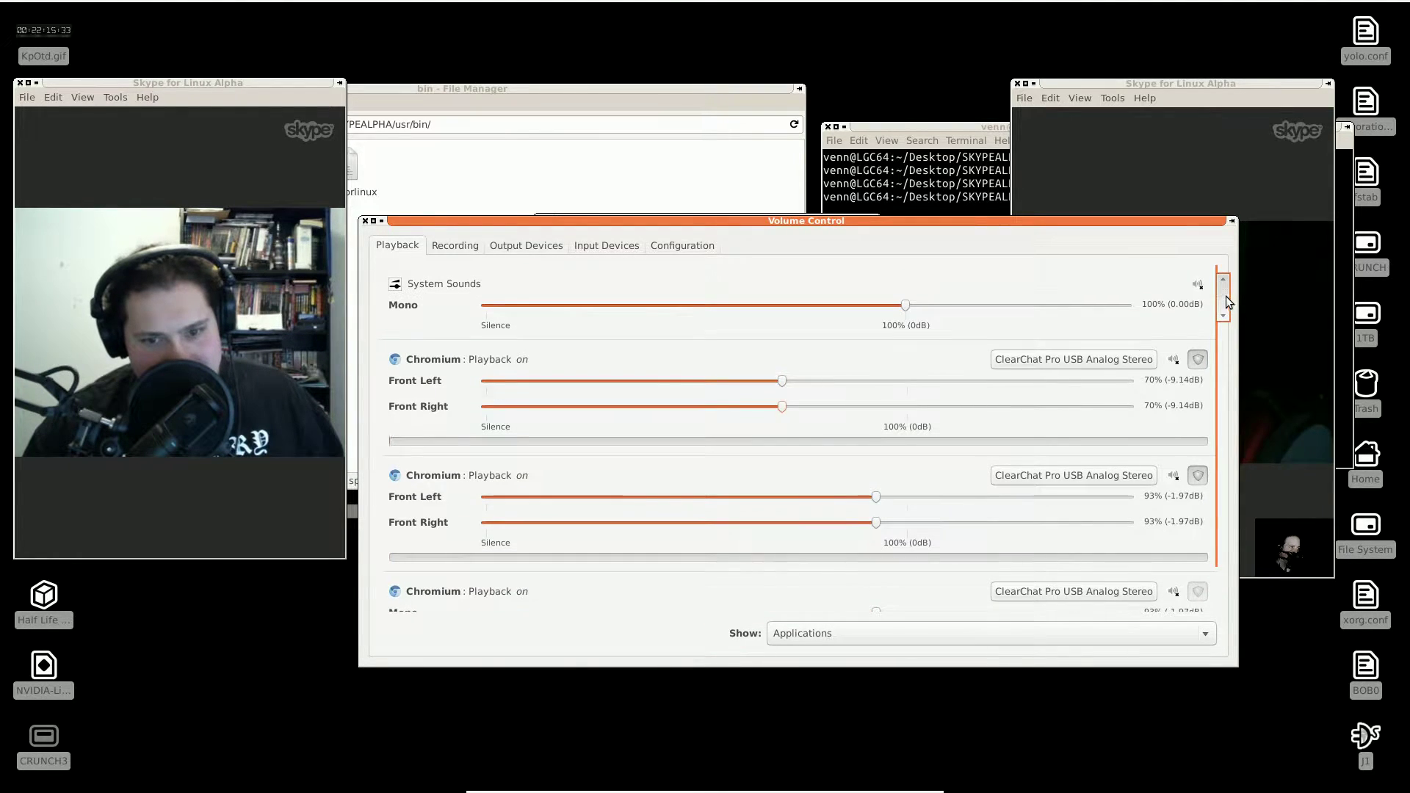
# Close the volume mixer, check load in htop, quit it, and move the terminal lower
pyautogui.click(366, 220)
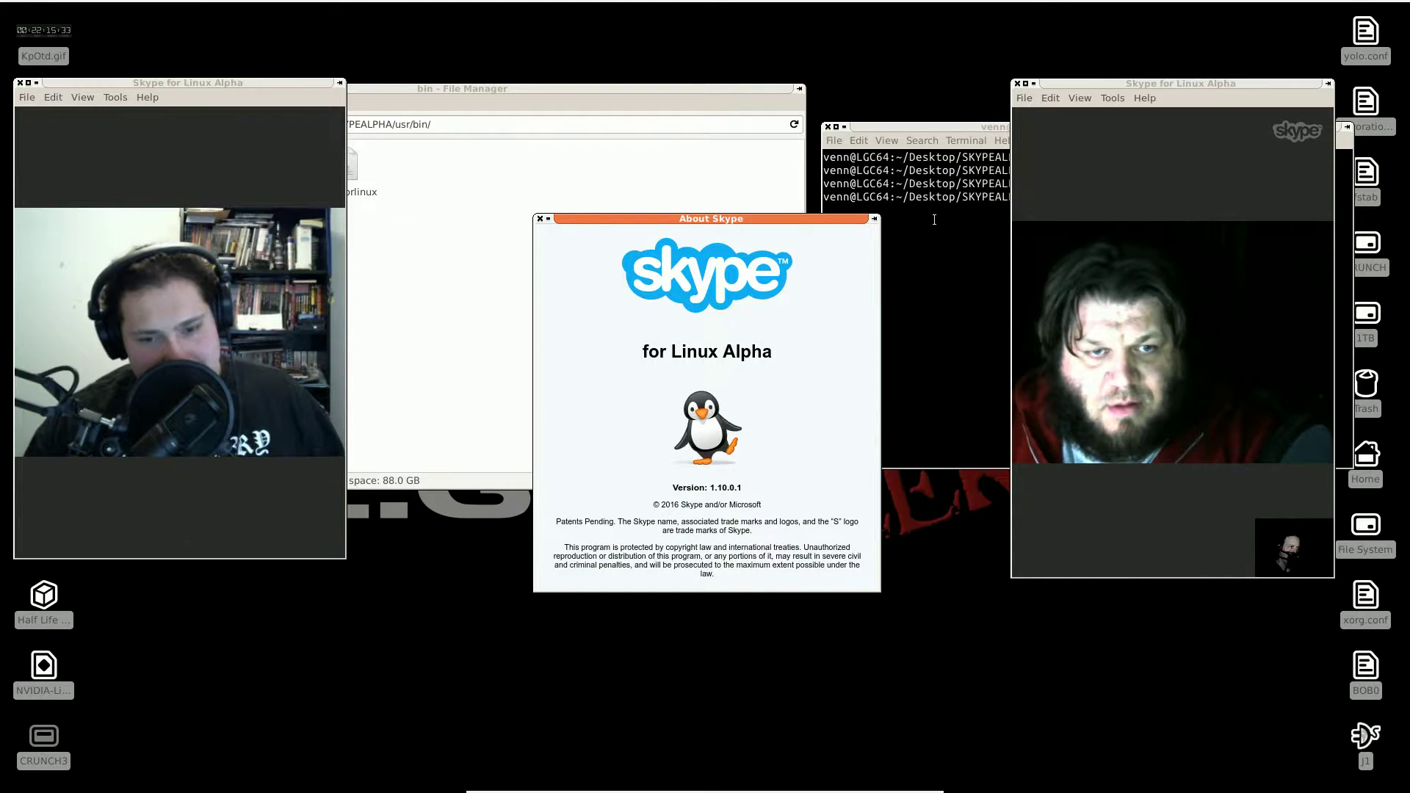
pyautogui.click(935, 219)
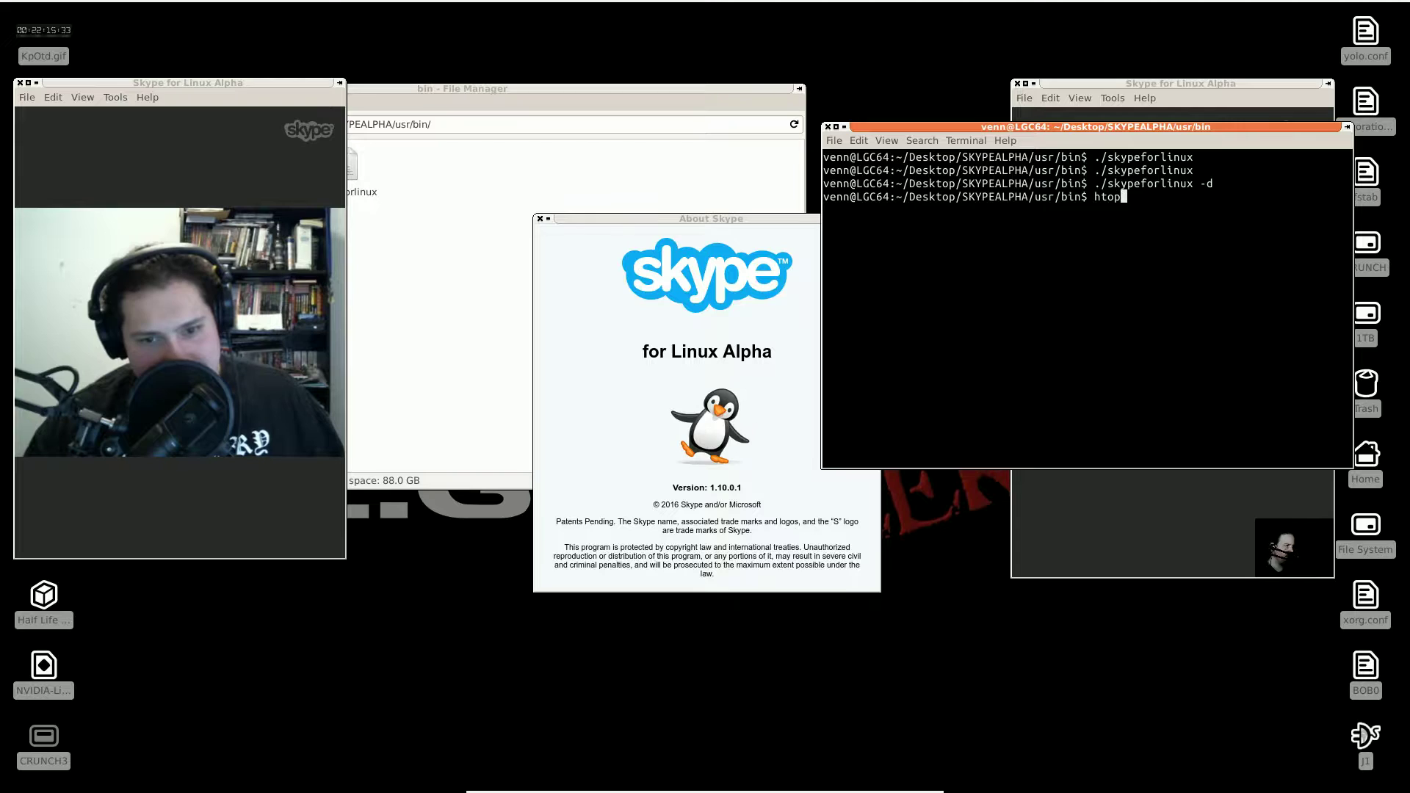
pyautogui.press('Return')
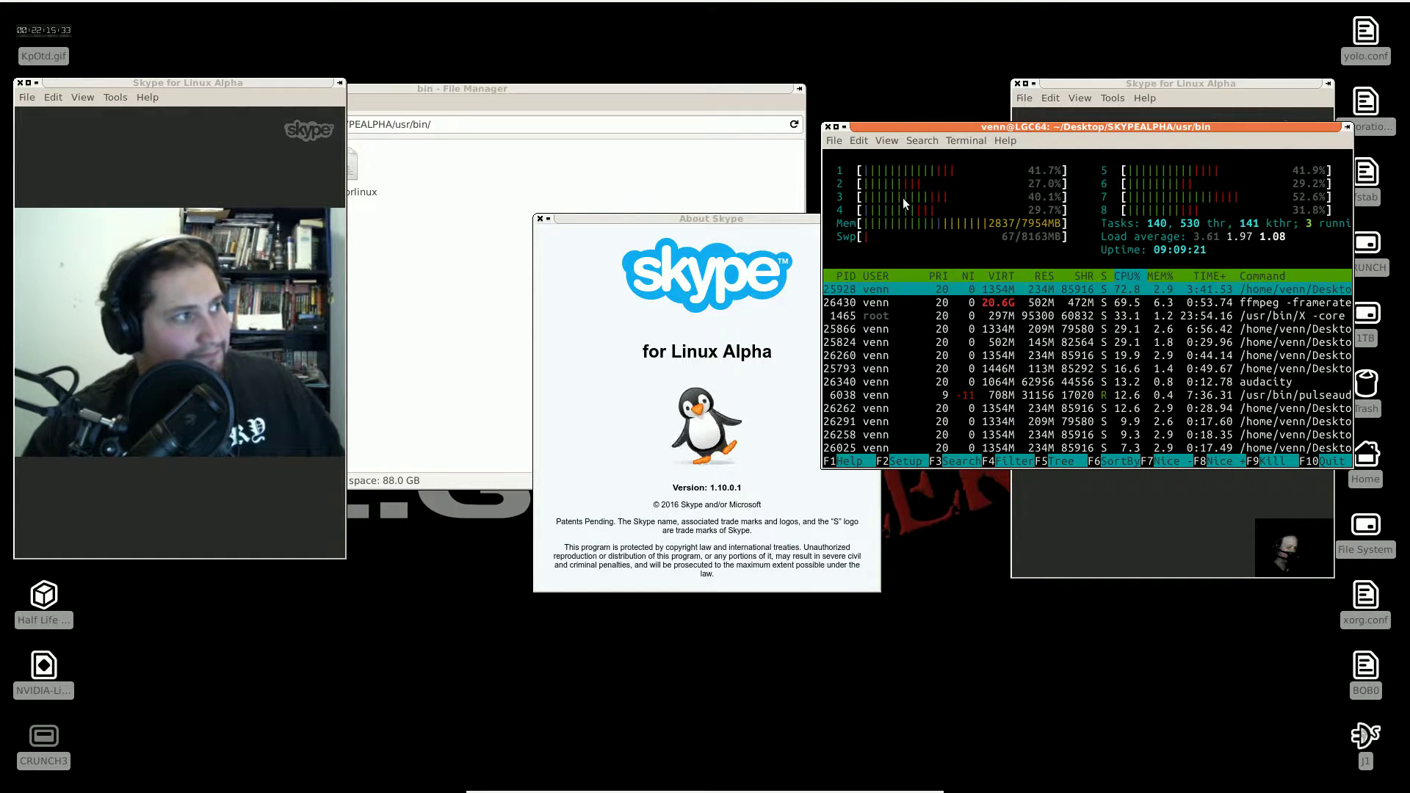
pyautogui.press('q')
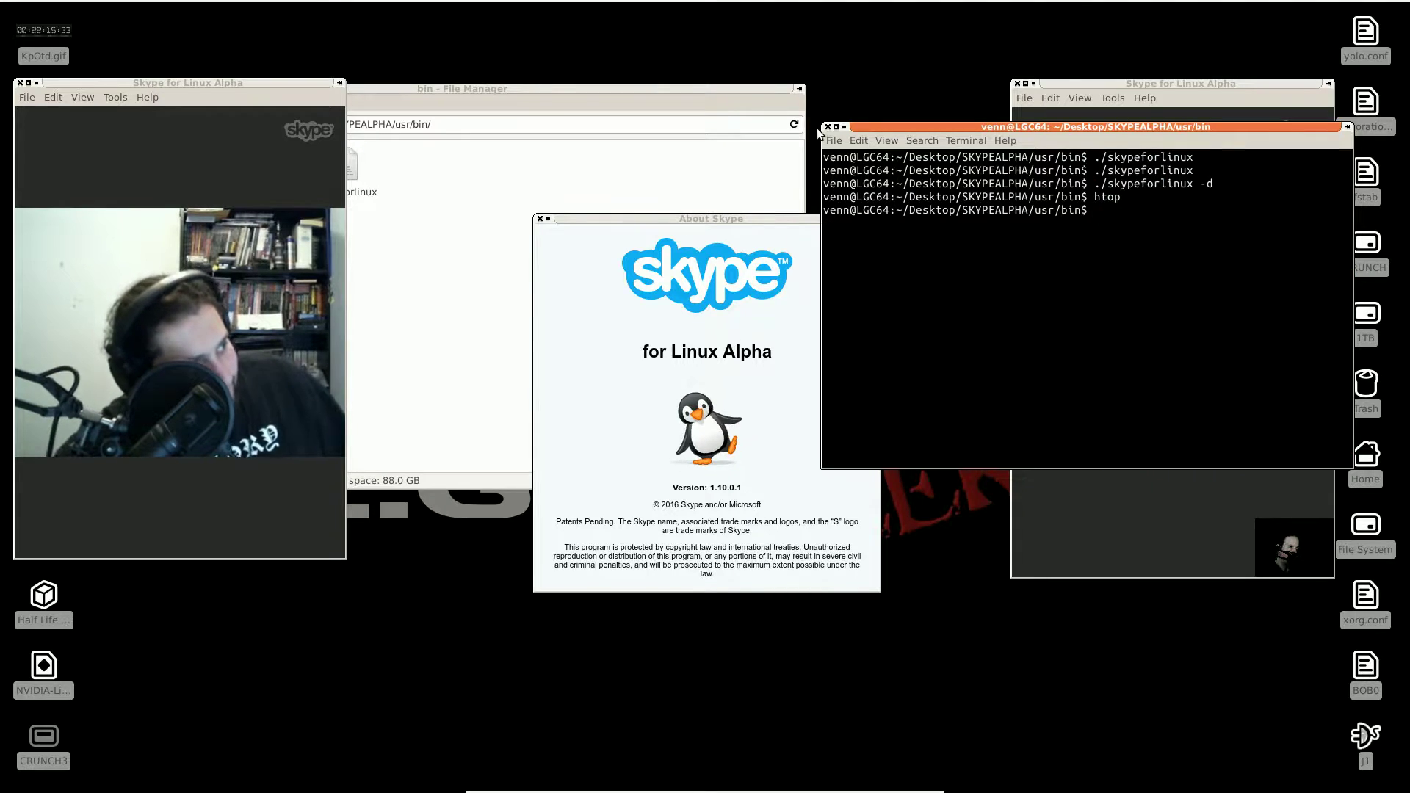
pyautogui.moveTo(858, 128); pyautogui.dragTo(447, 391)
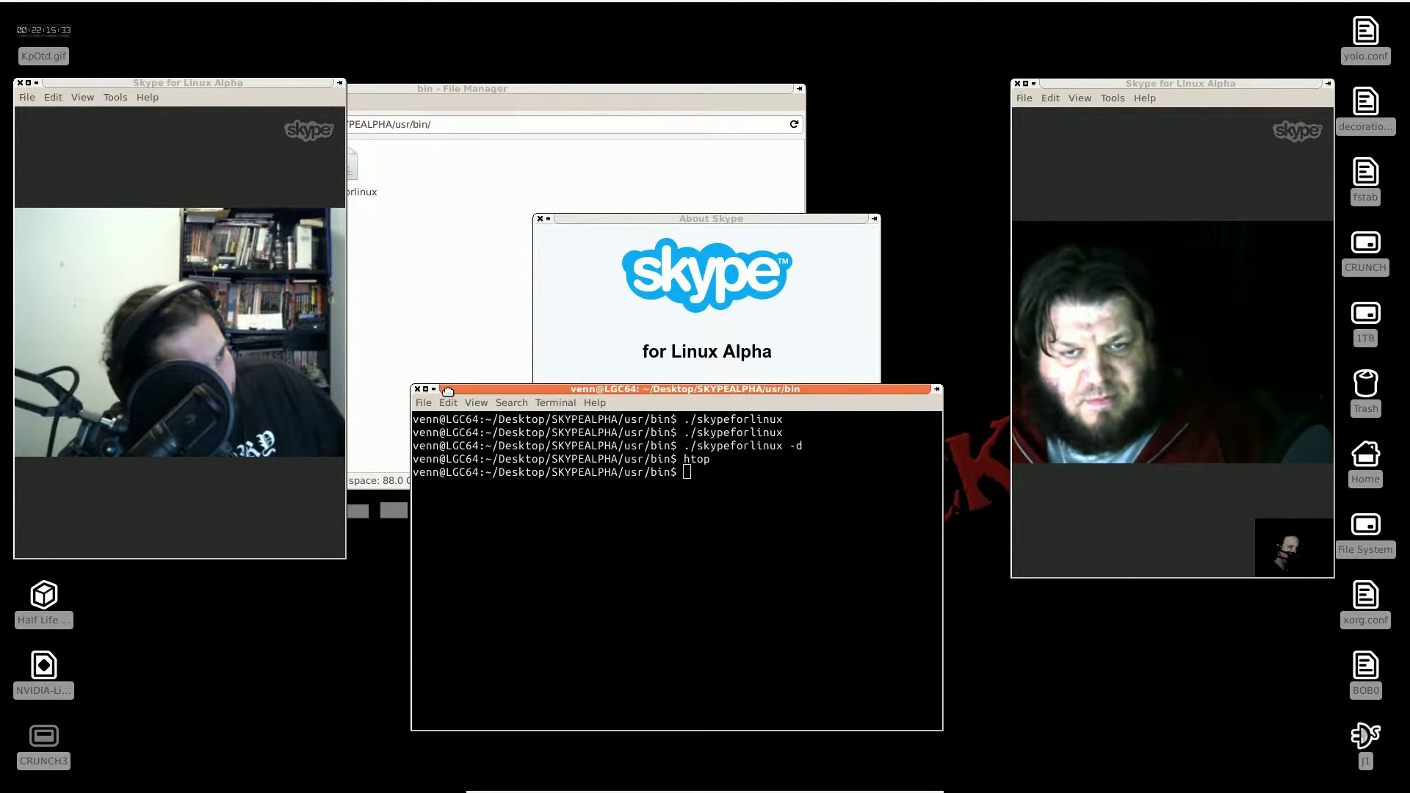
# Close About Skype and bring the GLCEncode notes in gedit to the front
pyautogui.click(541, 219)
pyautogui.click(540, 219)
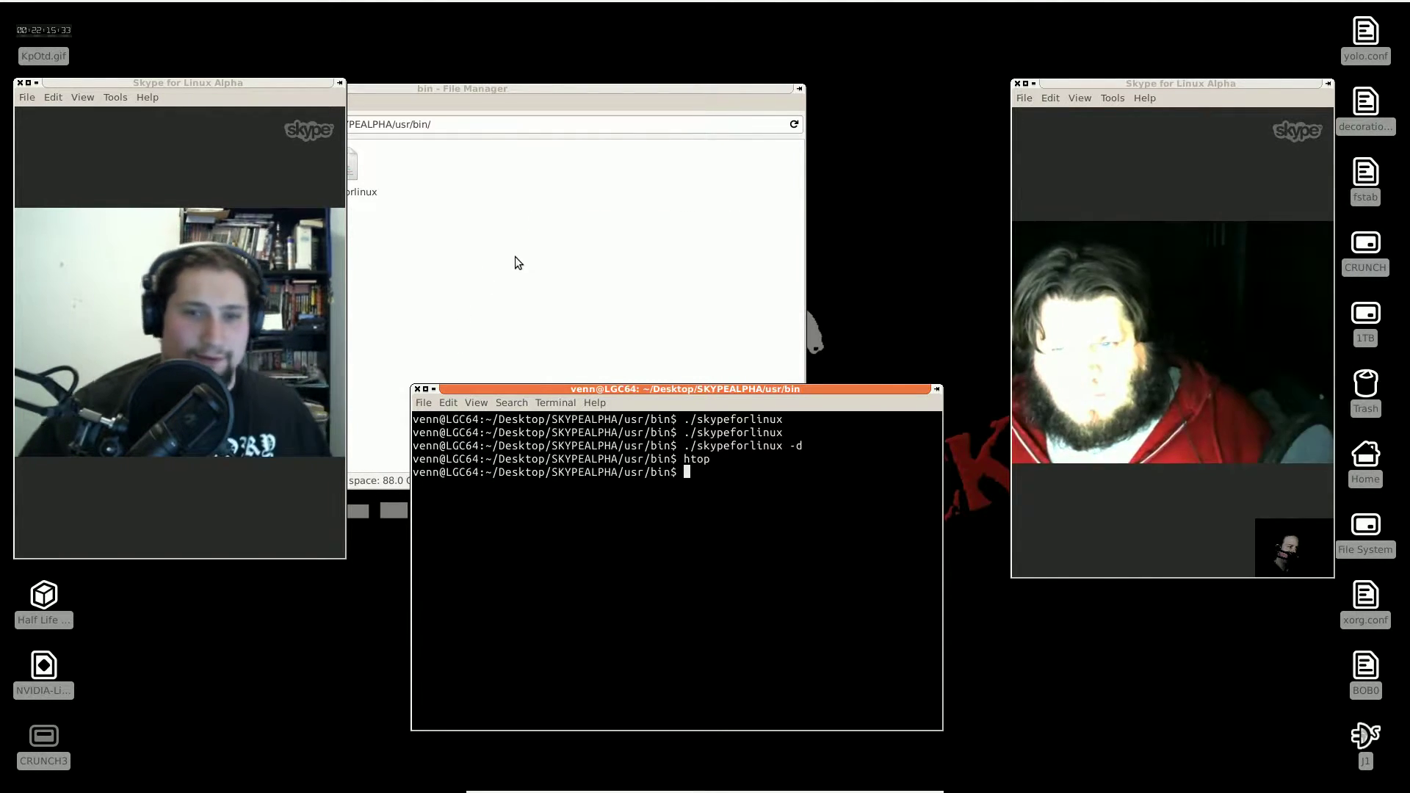
pyautogui.click(80, 11)
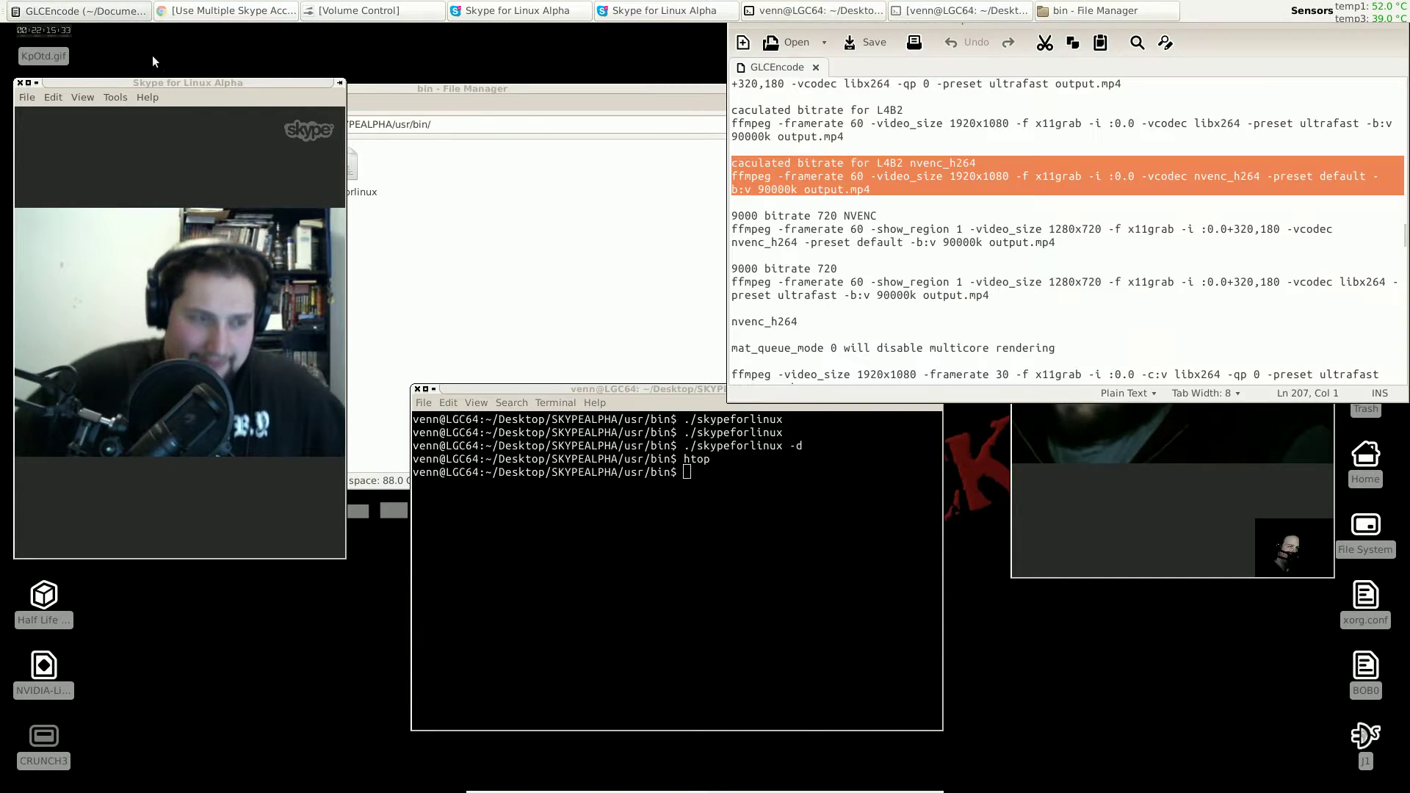
pyautogui.scroll(-15, 846, 186)
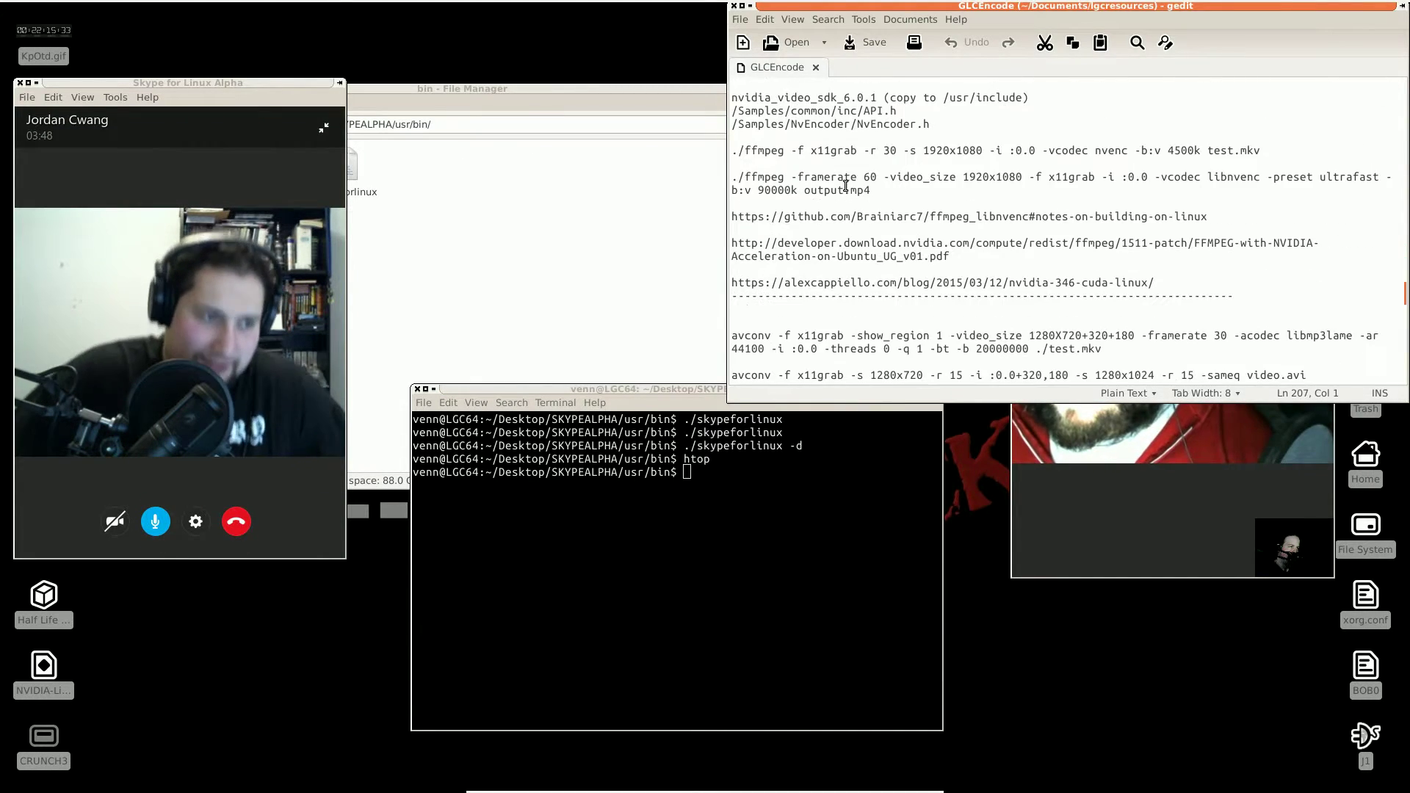
pyautogui.scroll(5, 846, 186)
pyautogui.scroll(-15, 846, 186)
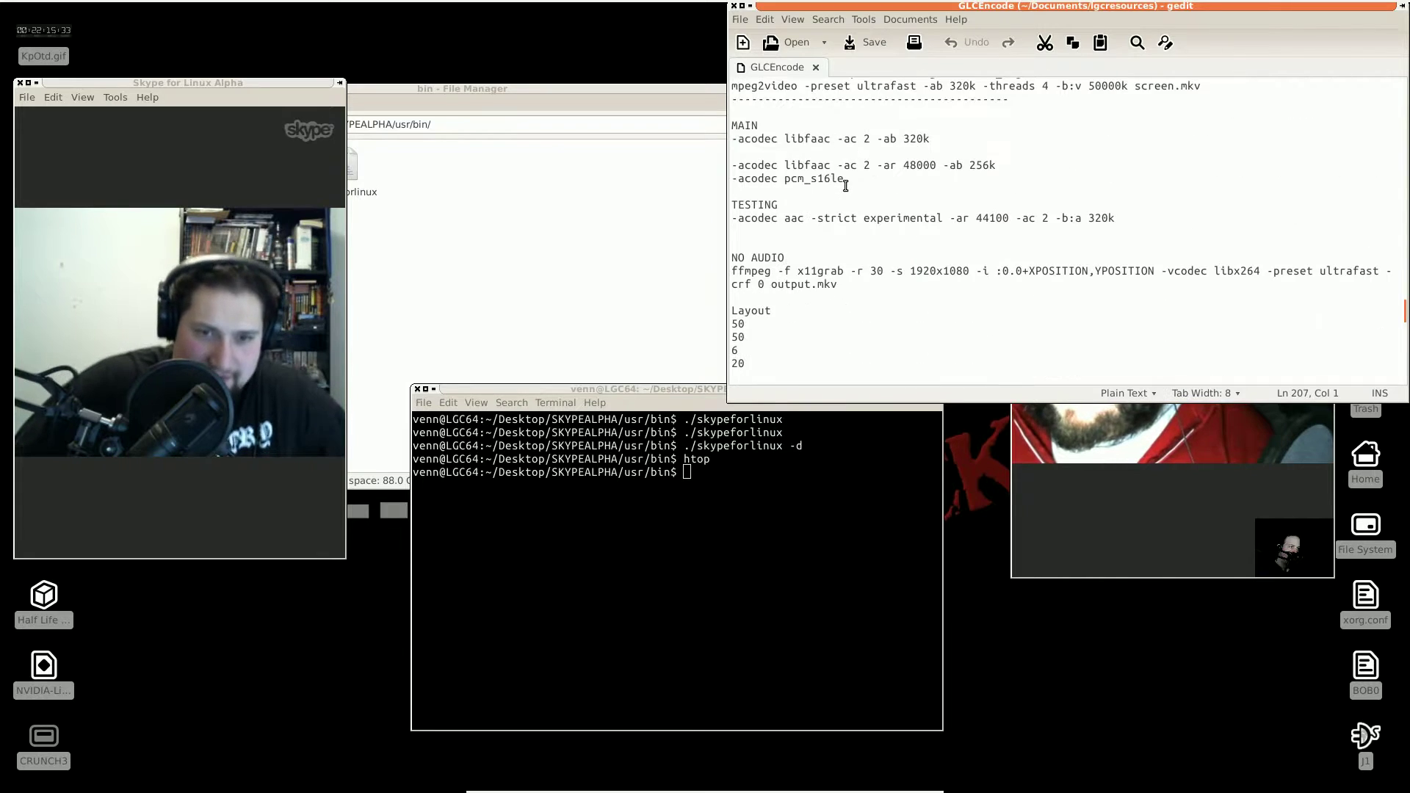
pyautogui.scroll(15, 845, 186)
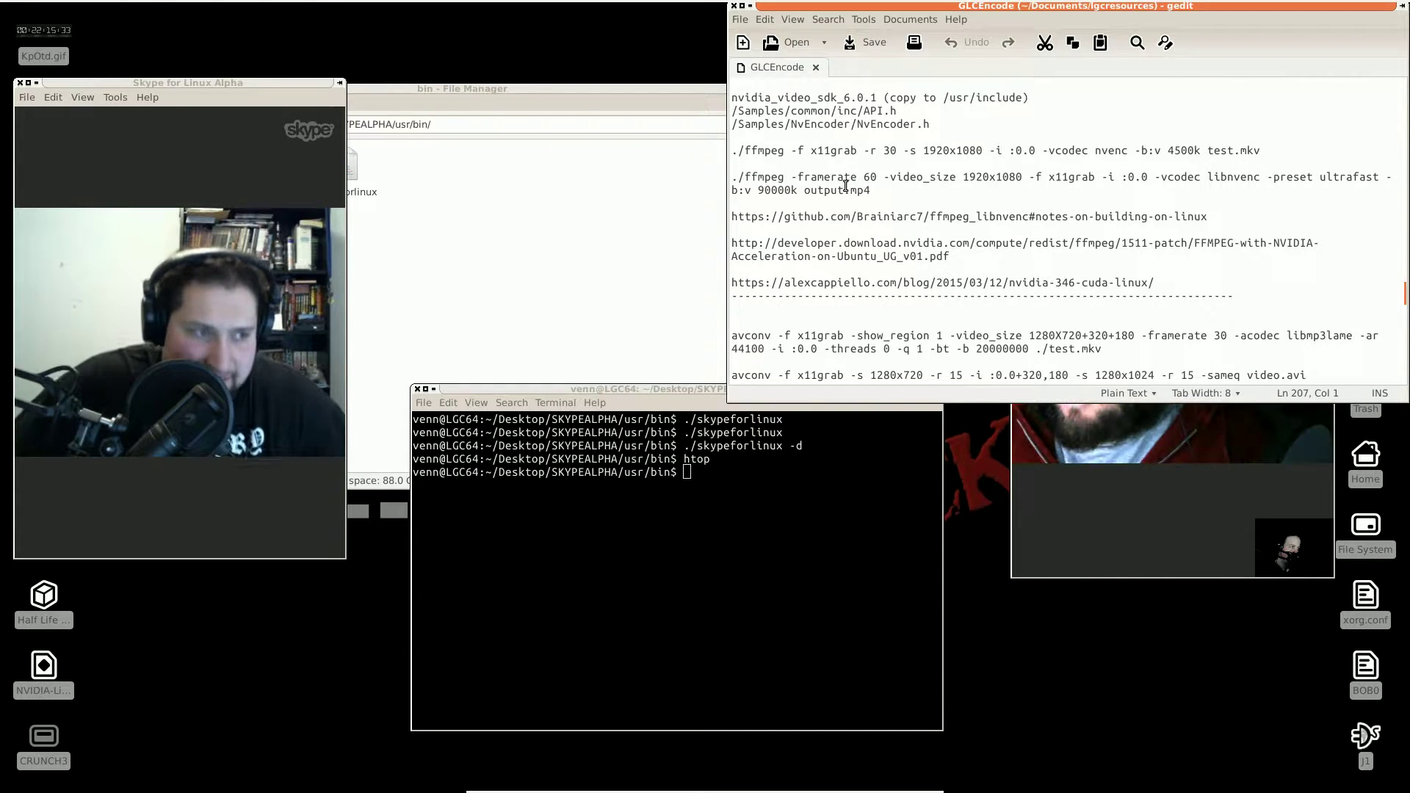
pyautogui.scroll(5, 846, 186)
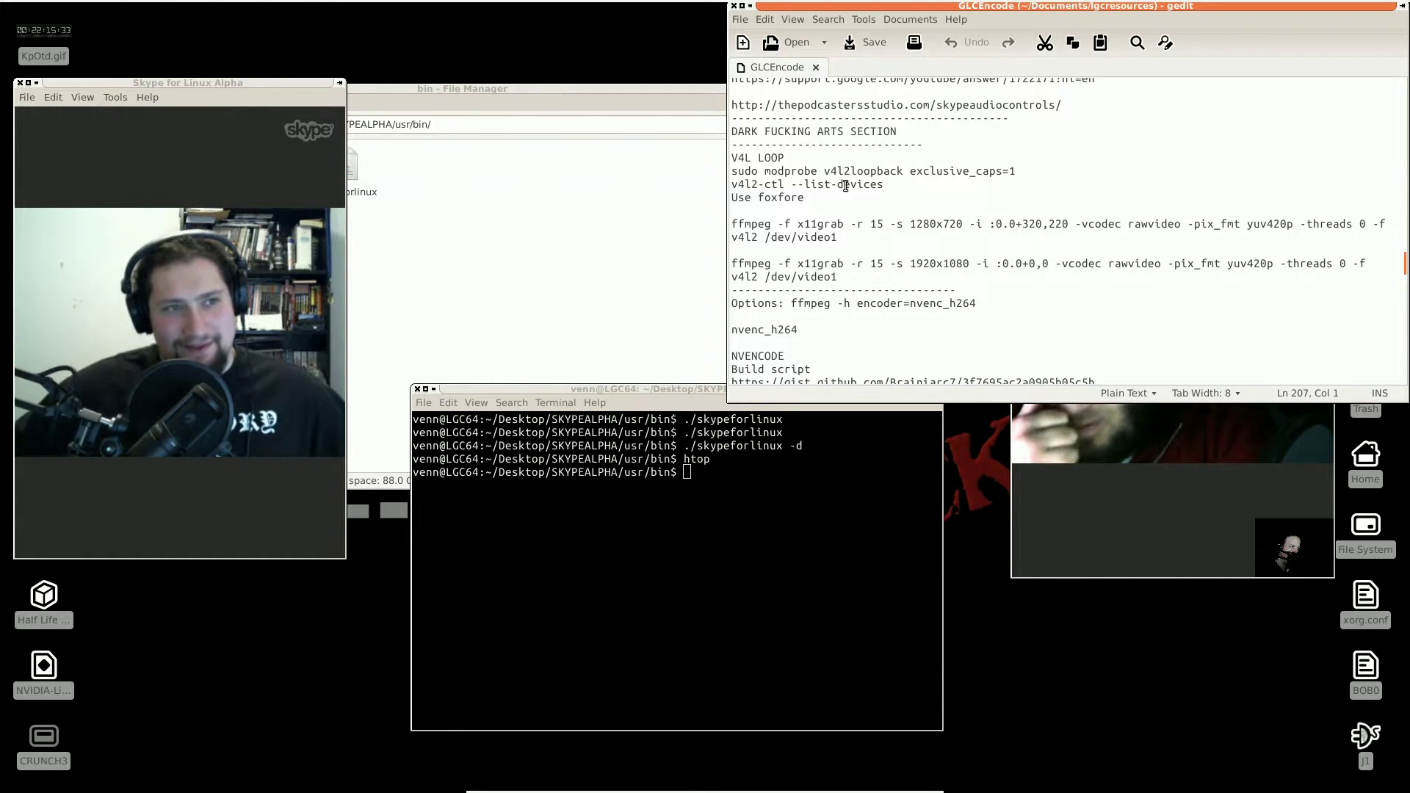
# Run sudo modprobe v4l2loopback exclusive_caps=1 from the notes, then copy the 1920x1080 ffmpeg command
pyautogui.moveTo(1016, 172); pyautogui.dragTo(733, 176)
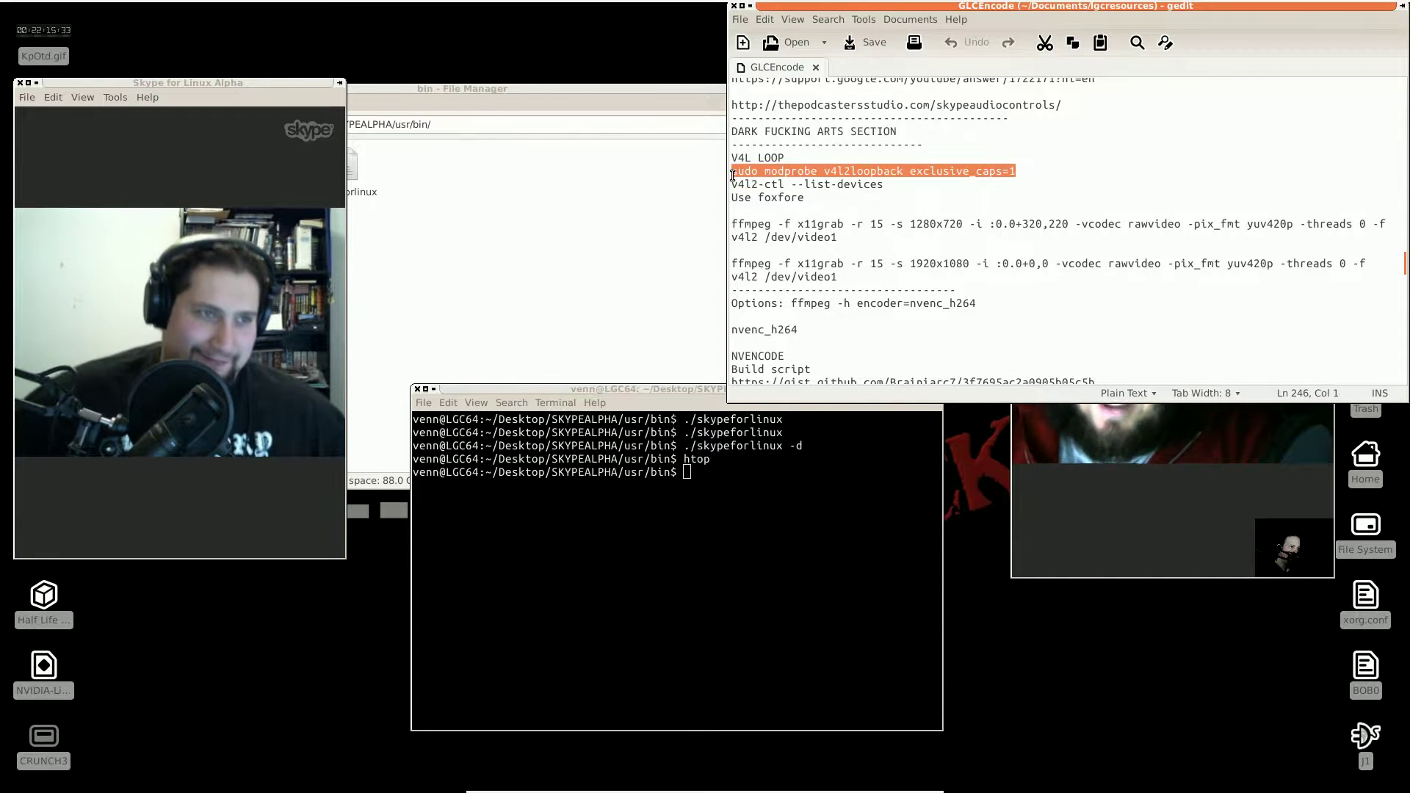
pyautogui.click(625, 581)
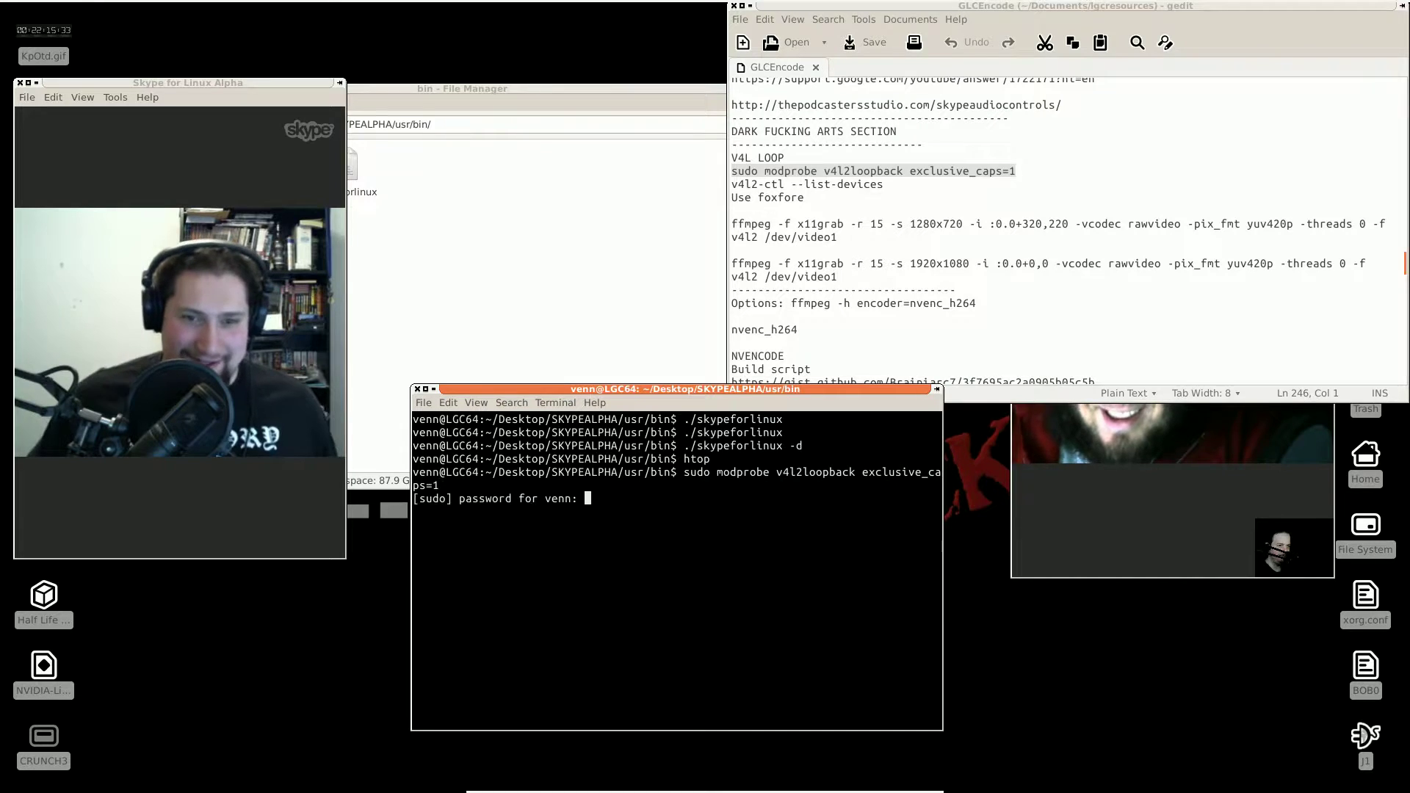
pyautogui.press('Return')
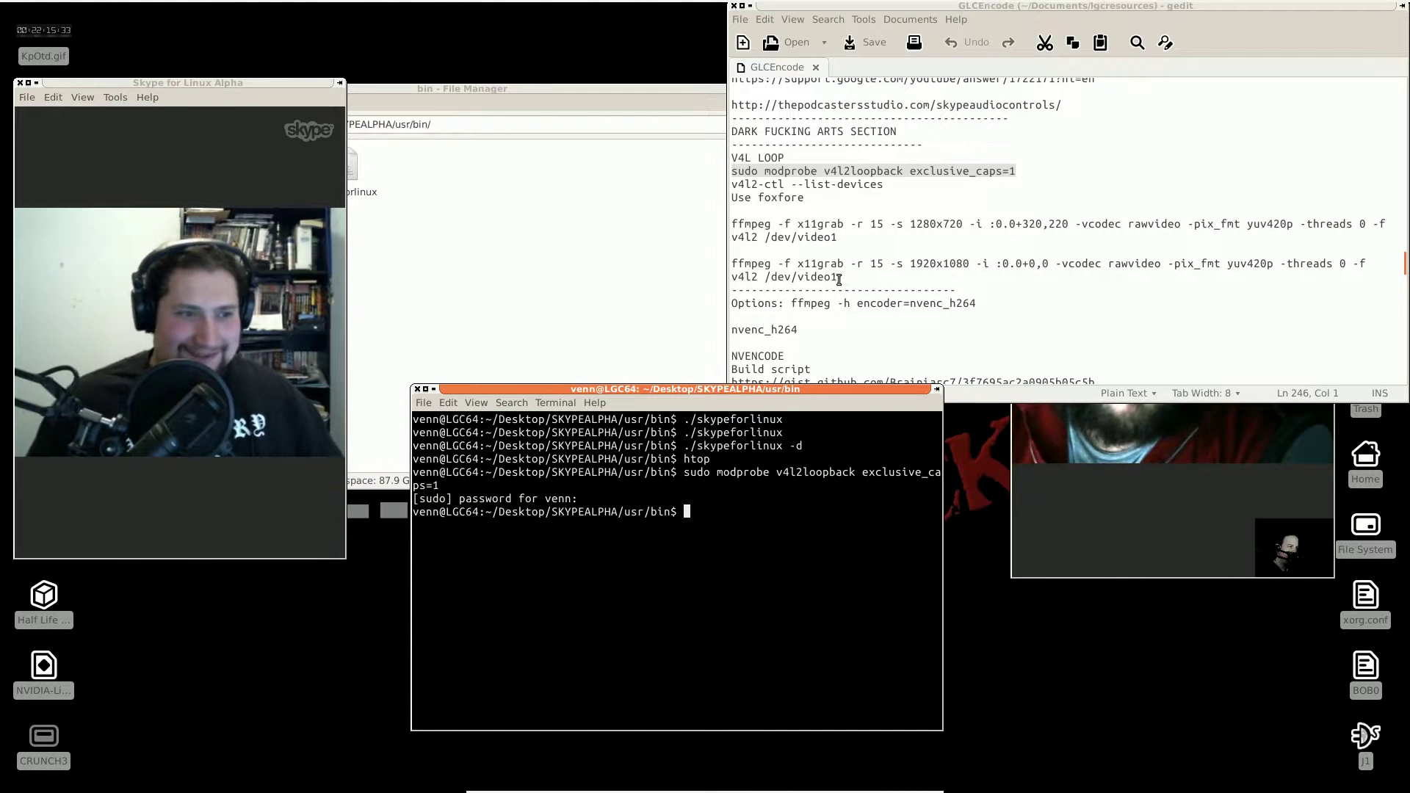
pyautogui.moveTo(856, 277); pyautogui.dragTo(722, 270)
pyautogui.hotkey('ctrl', 'c')
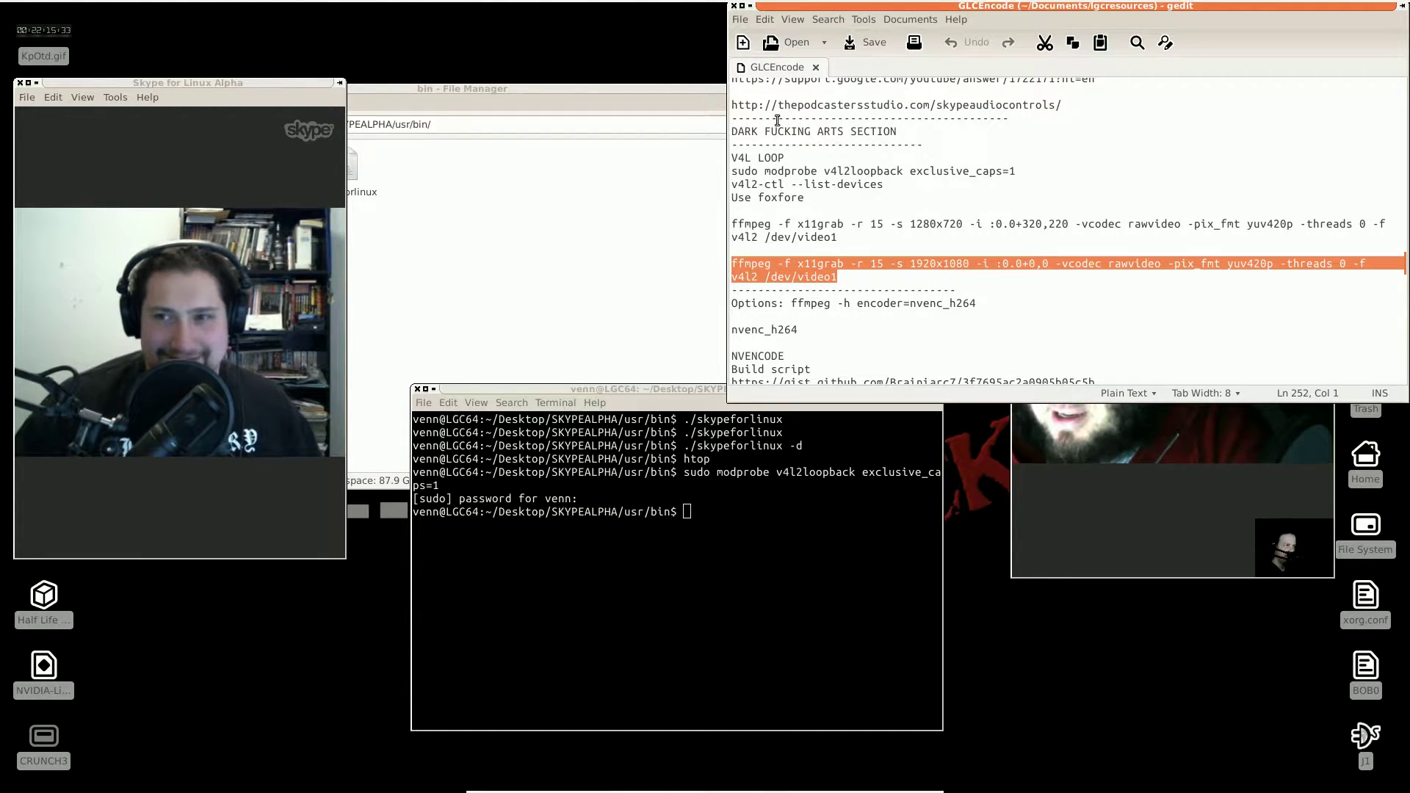
pyautogui.hotkey('ctrl', 'q')
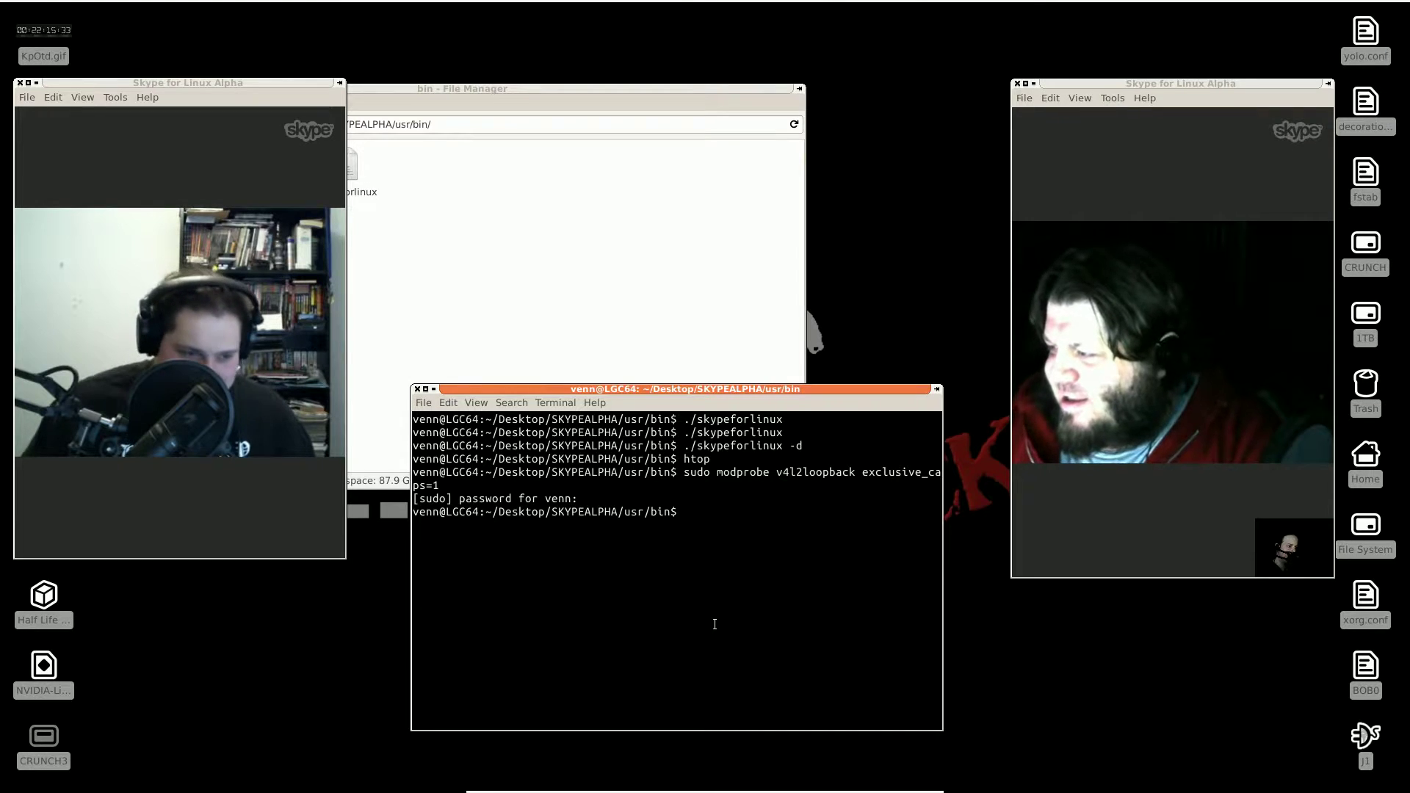
# Start the ffmpeg x11grab capture into /dev/video1 and set the call camera to UVC Camera (046d:081d)
pyautogui.middleClick(715, 624)
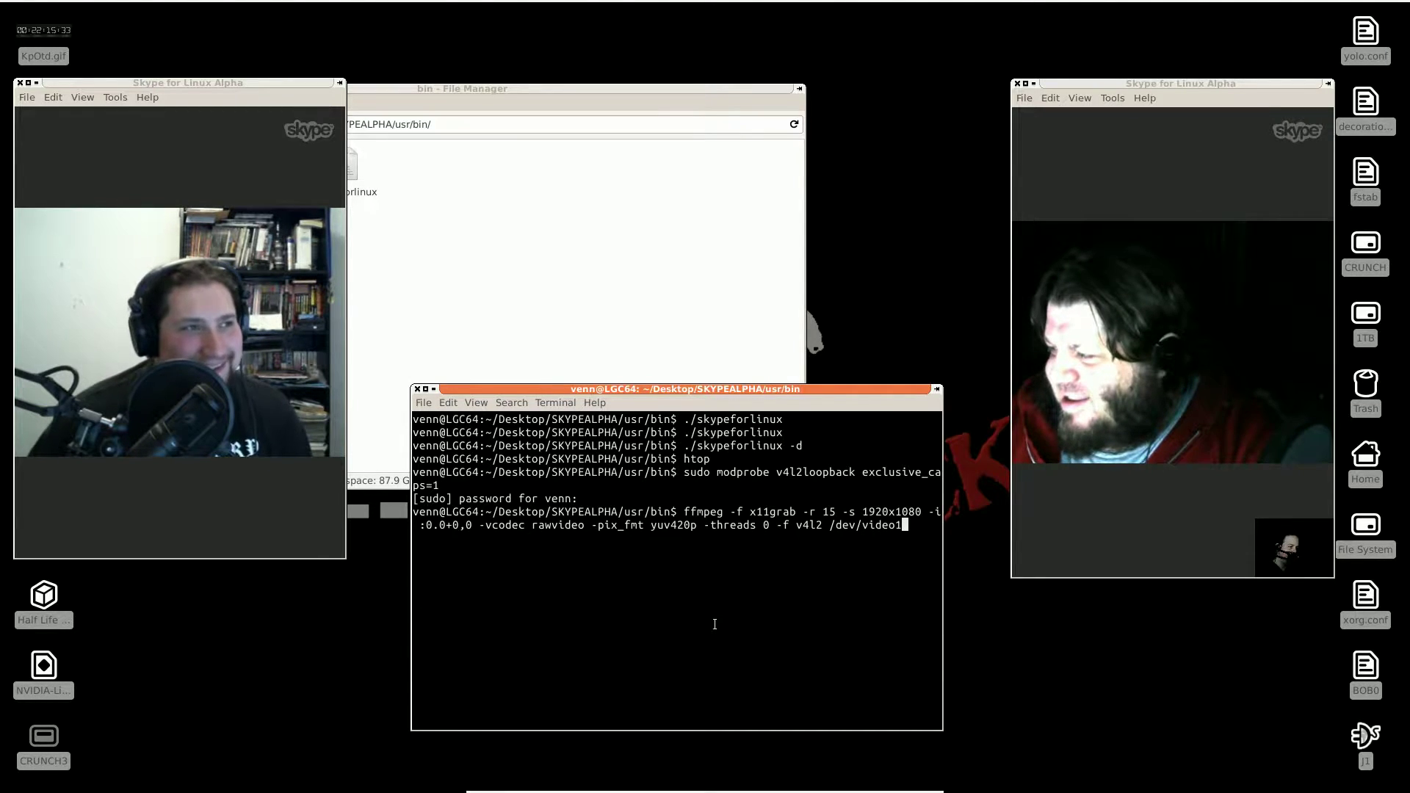
pyautogui.press('Return')
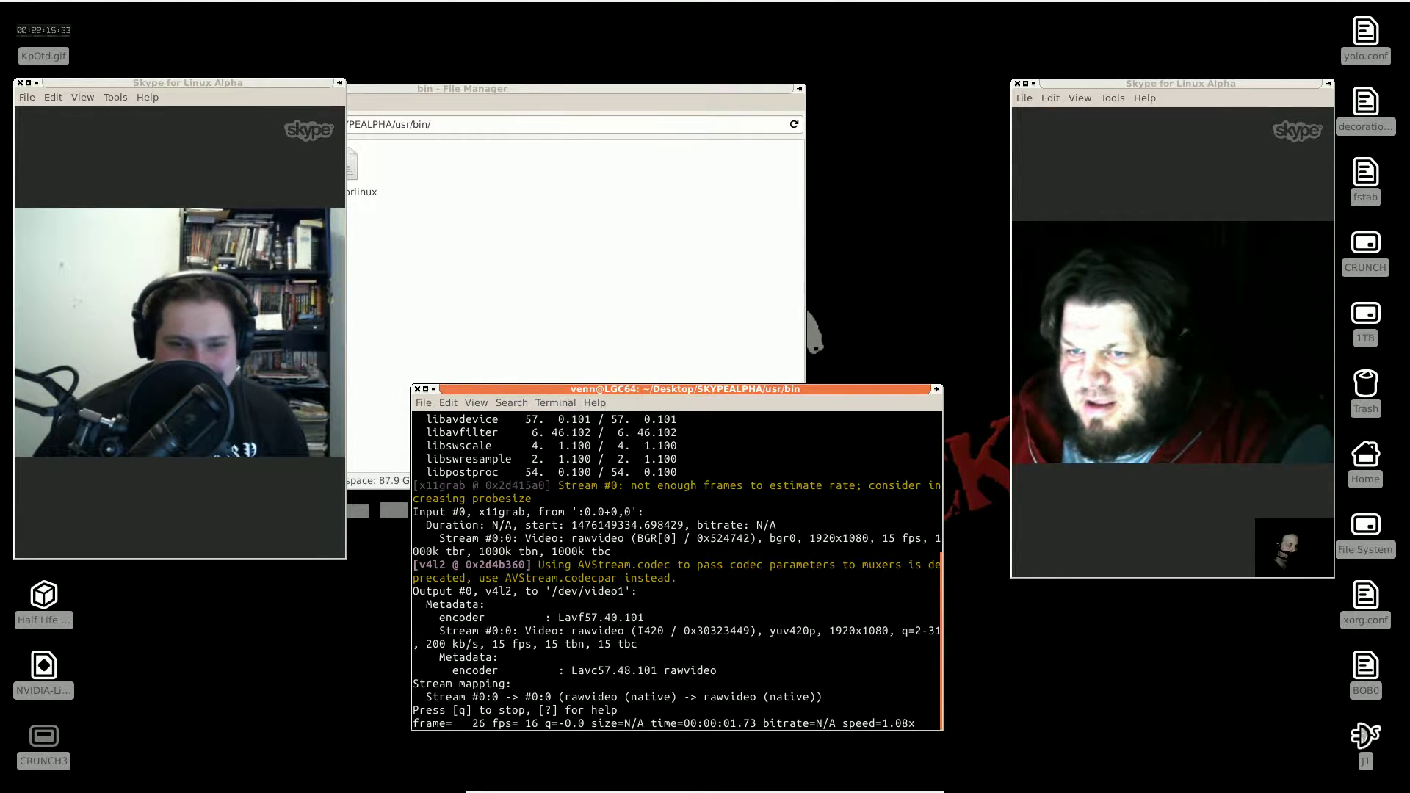
pyautogui.click(195, 522)
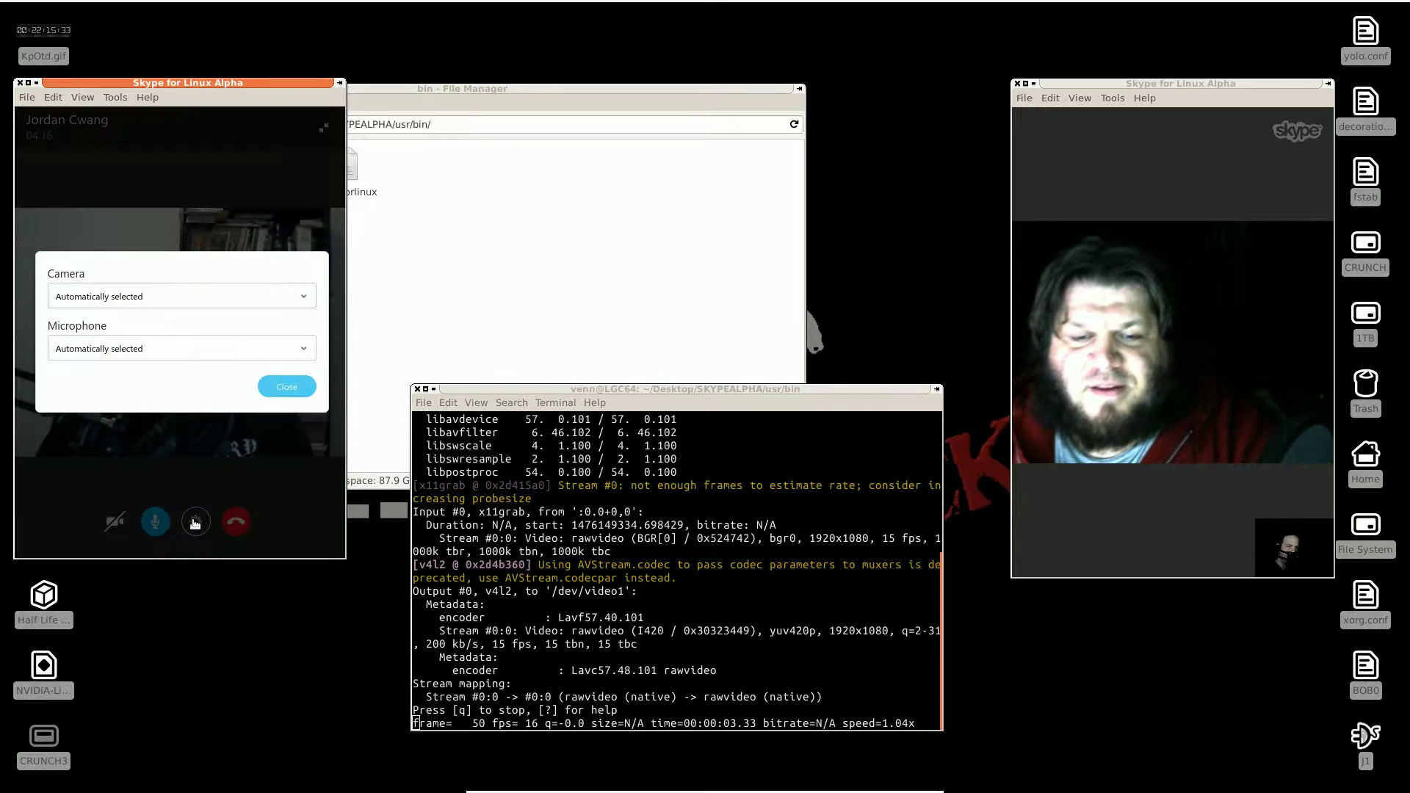
pyautogui.click(265, 306)
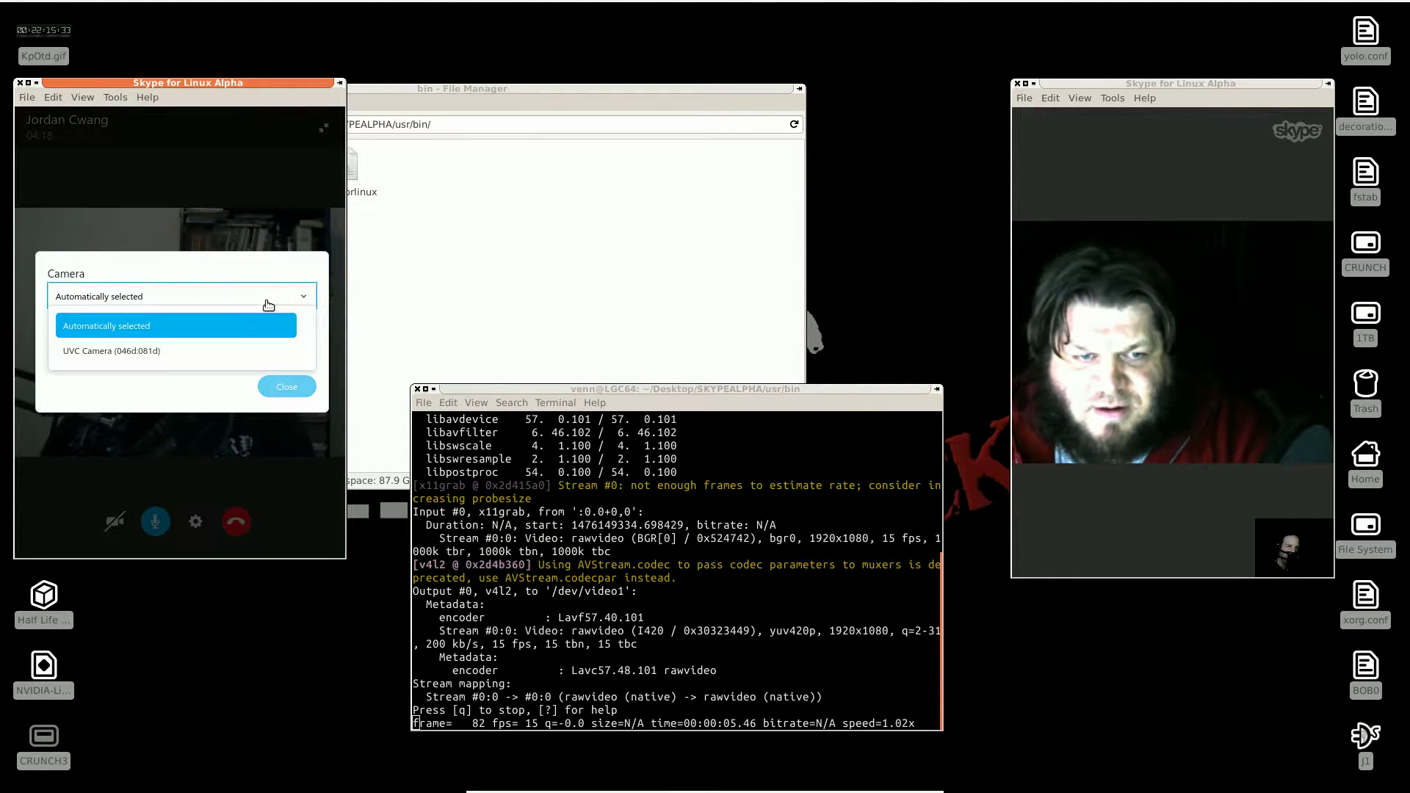
pyautogui.click(159, 352)
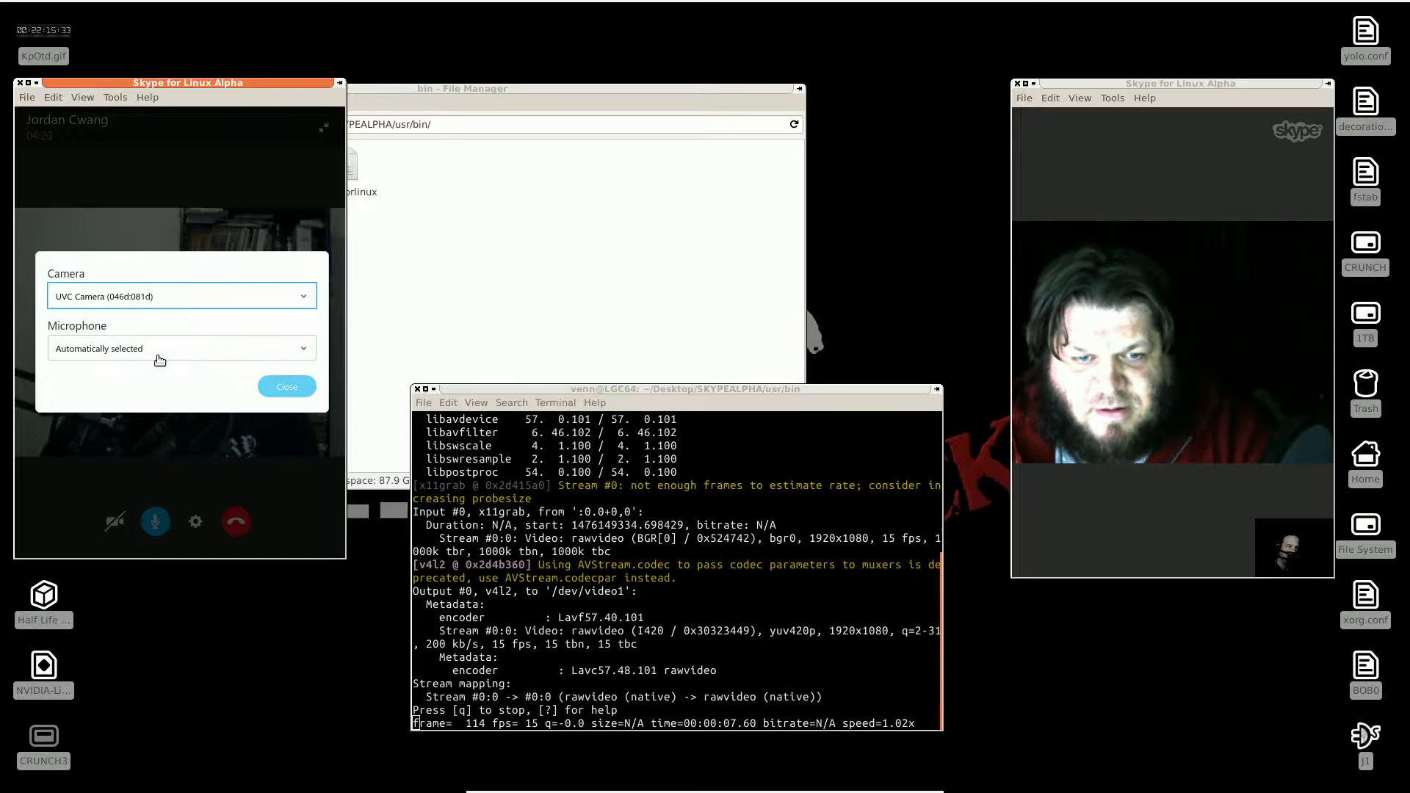
pyautogui.click(286, 387)
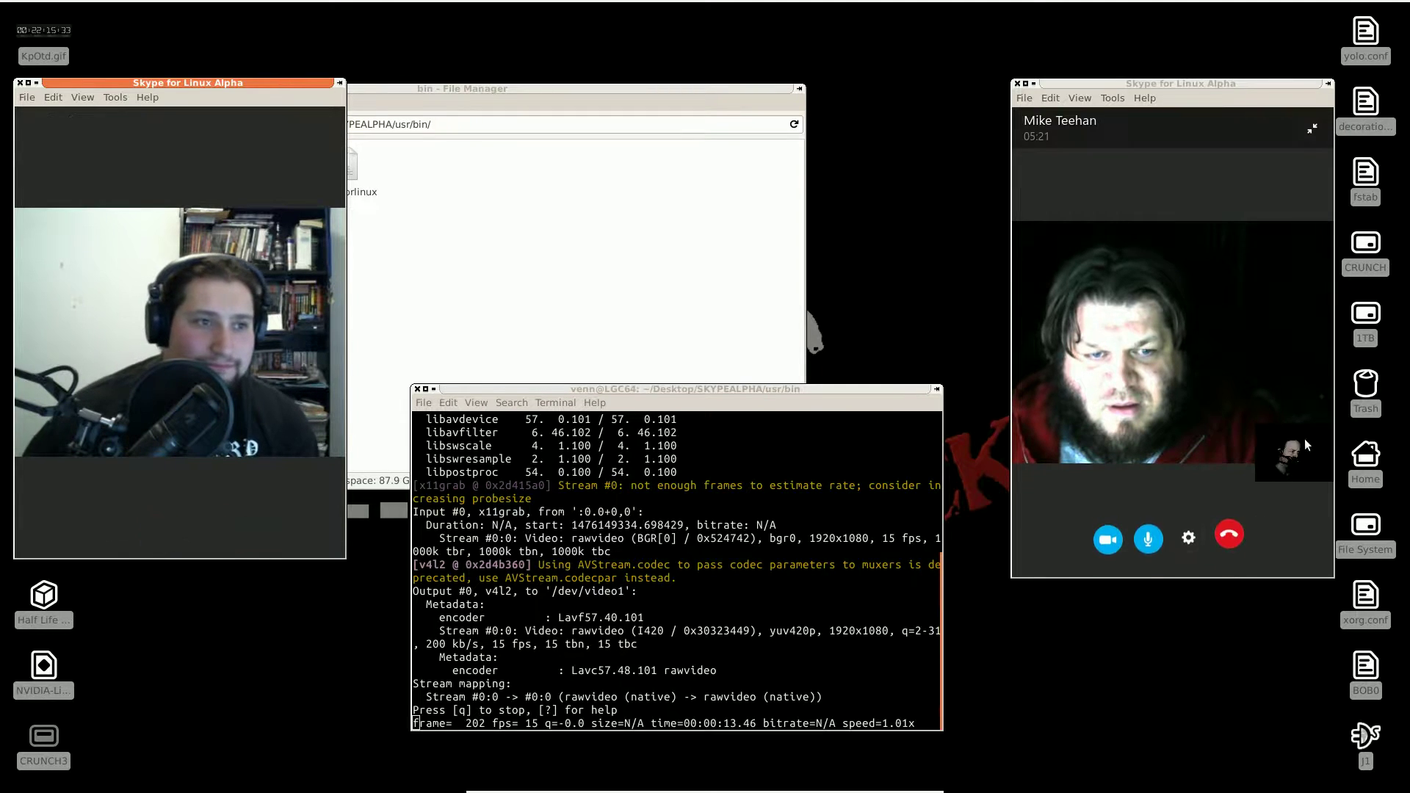
pyautogui.click(1188, 544)
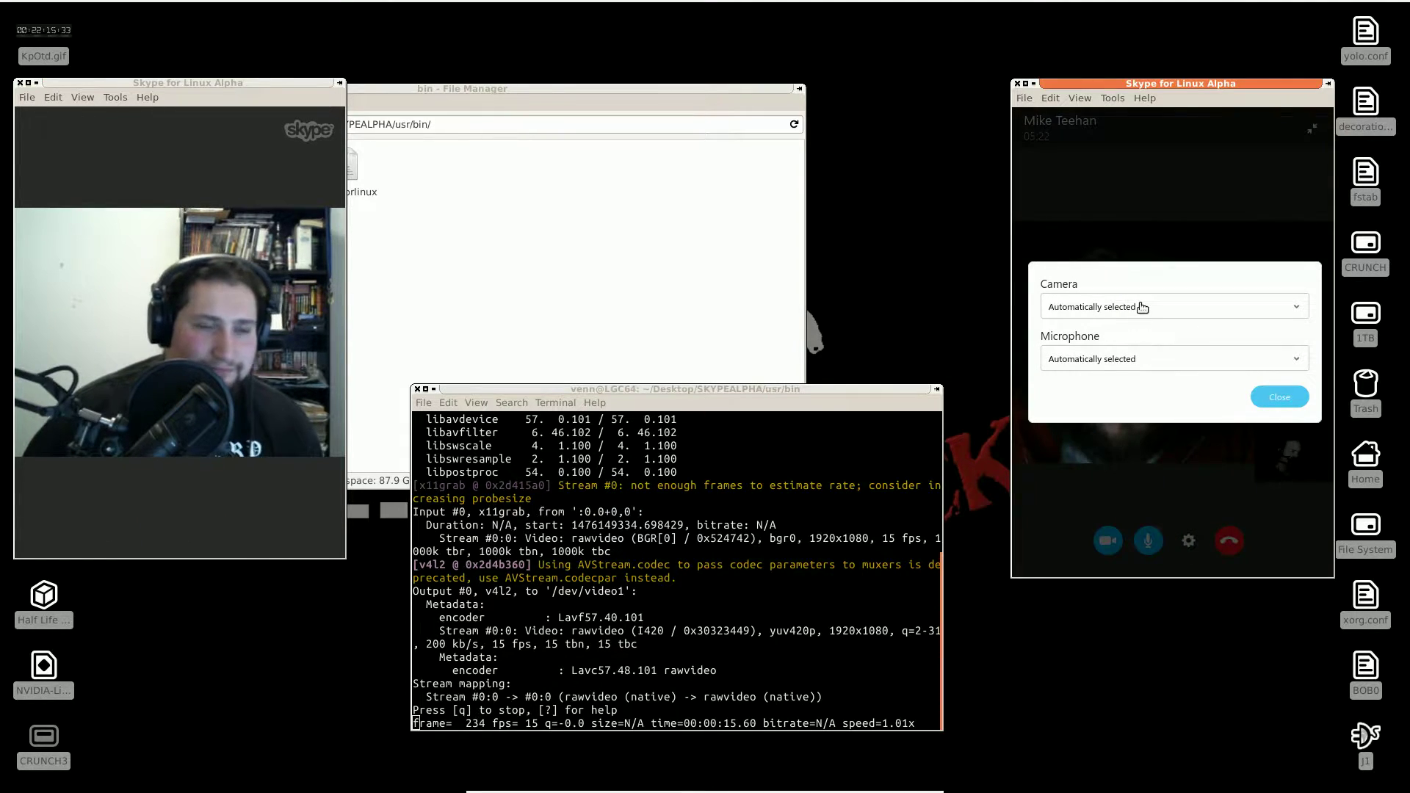
pyautogui.click(1142, 307)
pyautogui.click(1143, 307)
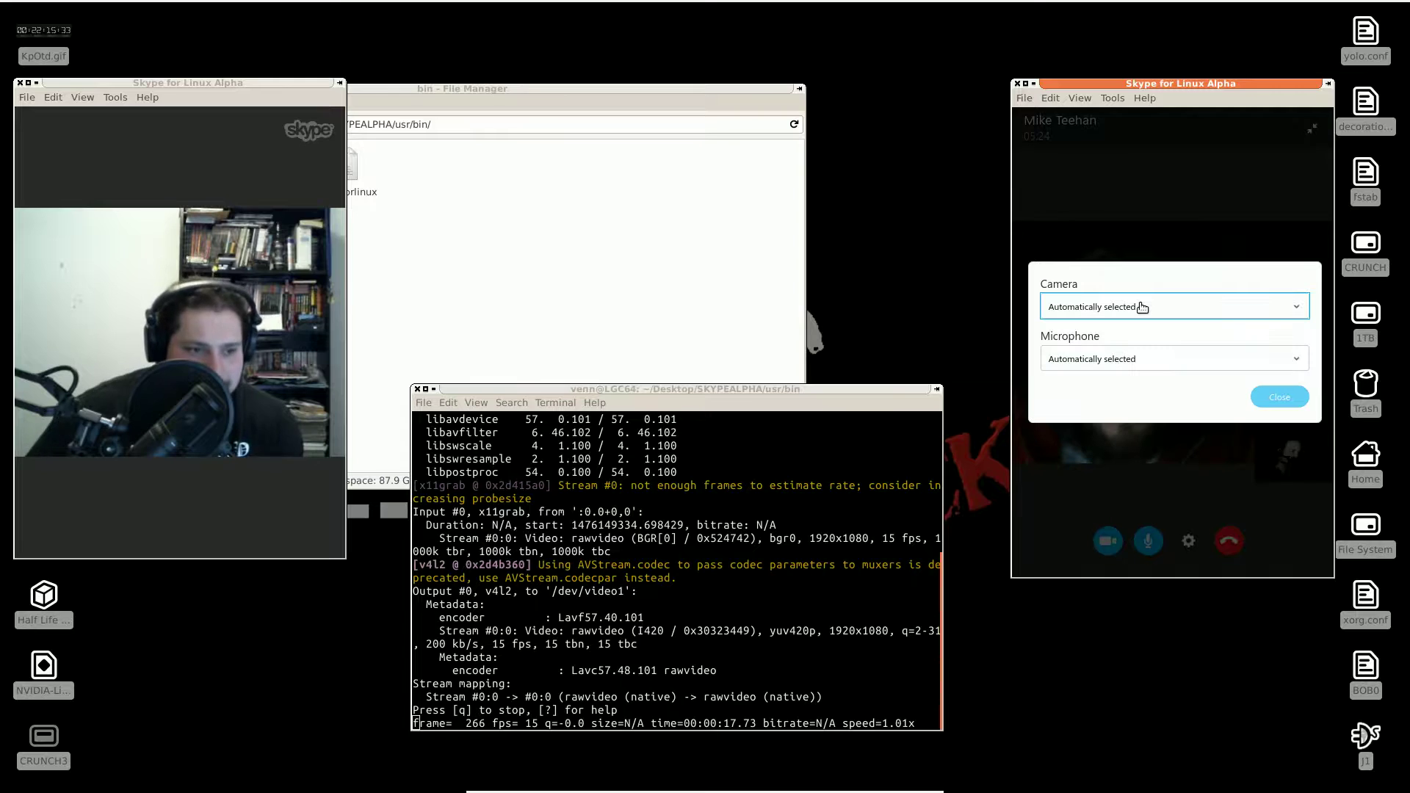
pyautogui.click(1257, 401)
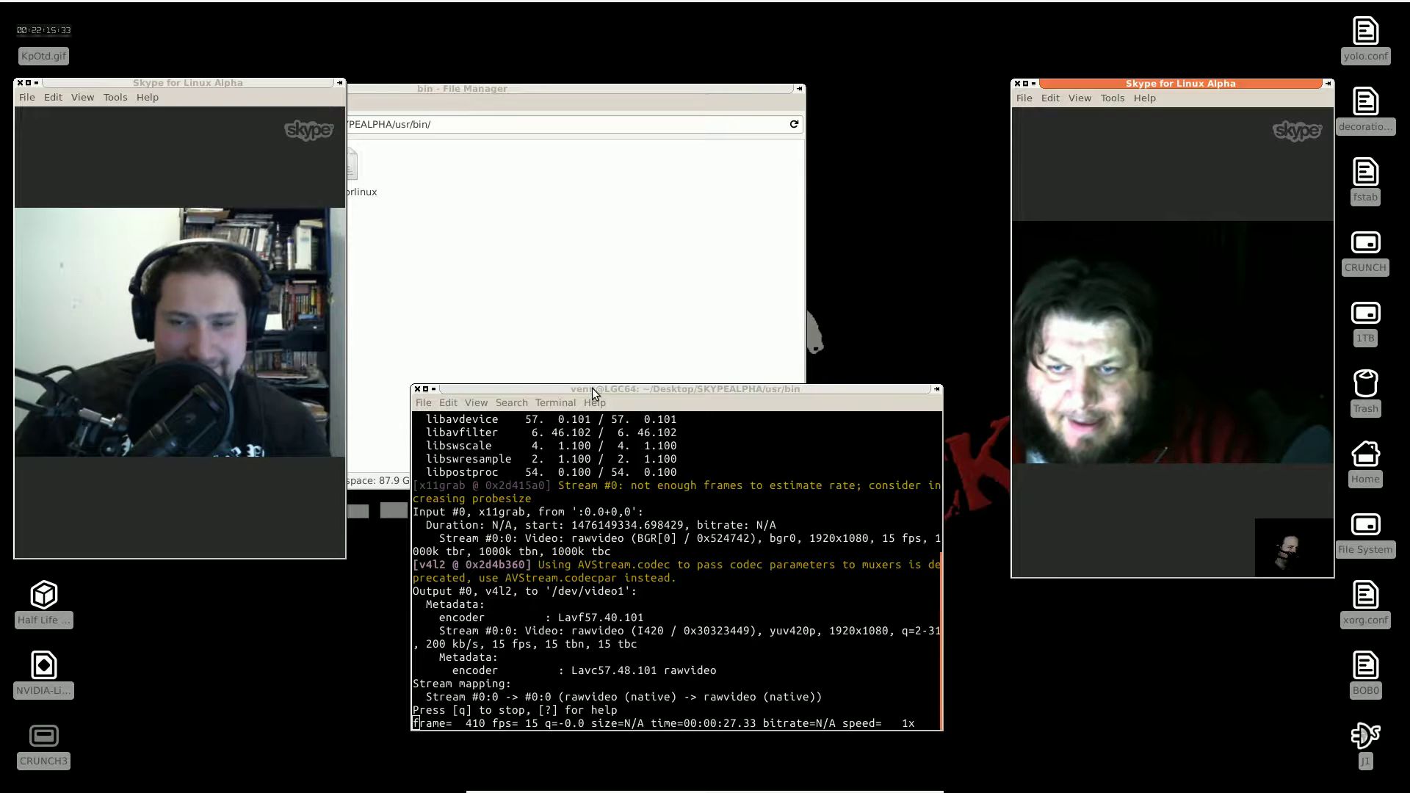
pyautogui.moveTo(555, 4)
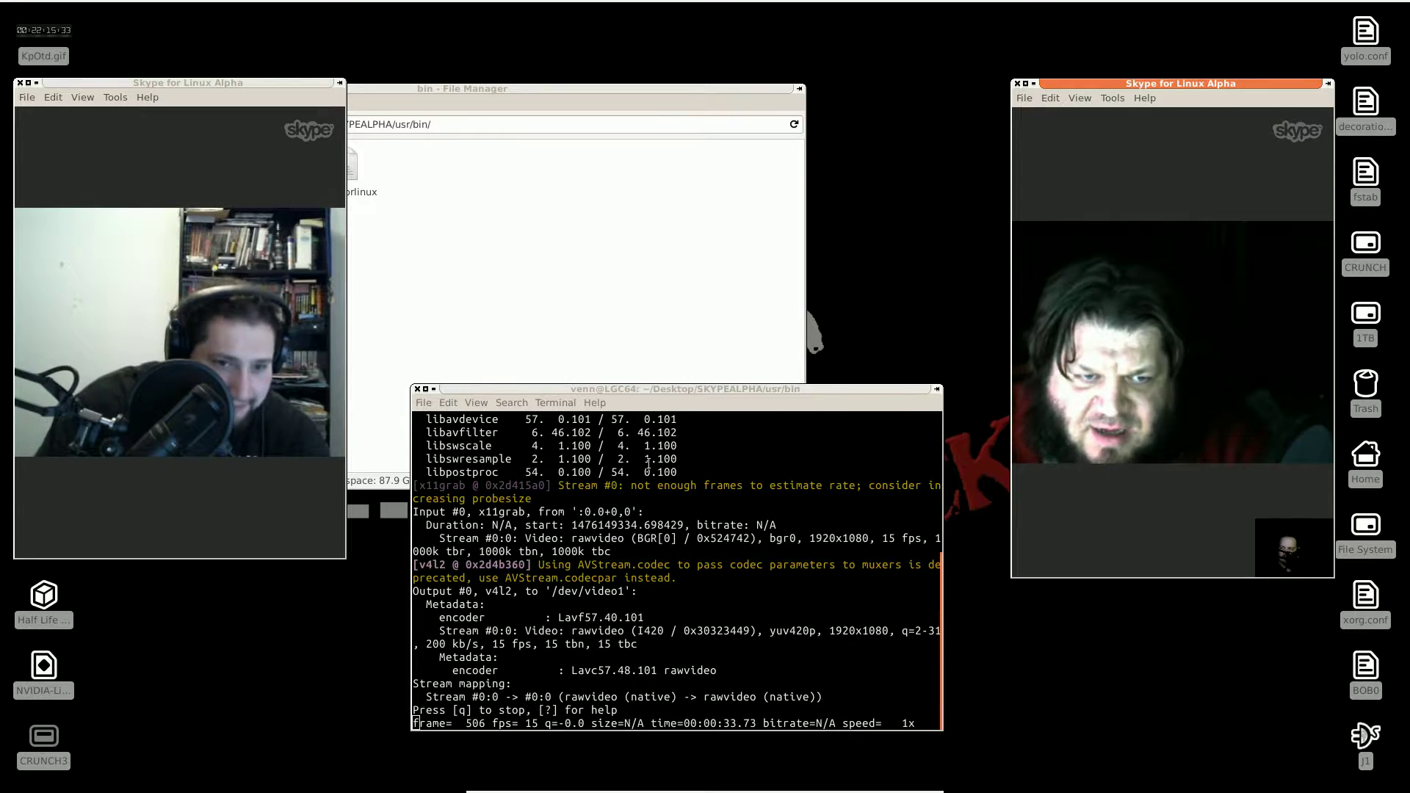
pyautogui.click(610, 778)
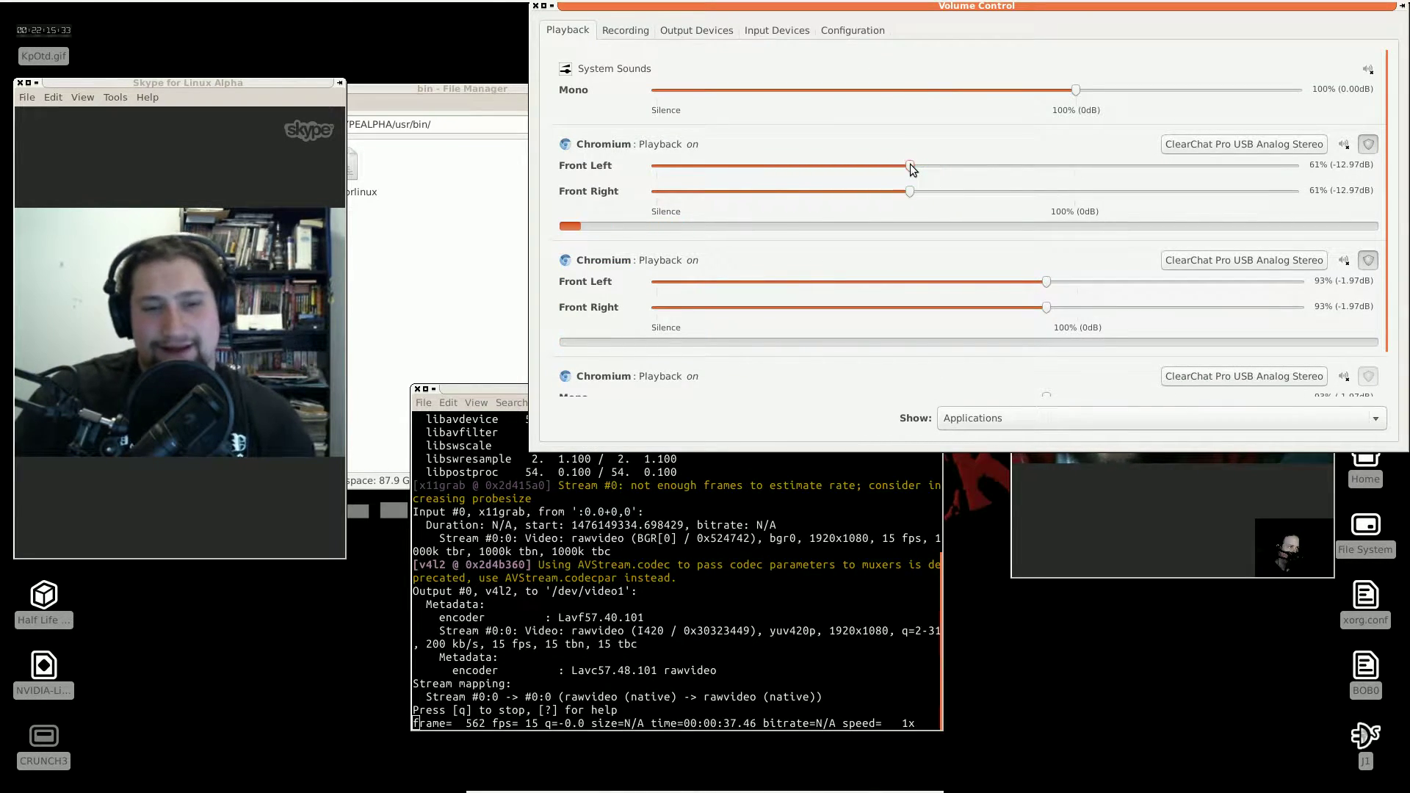
pyautogui.click(536, 6)
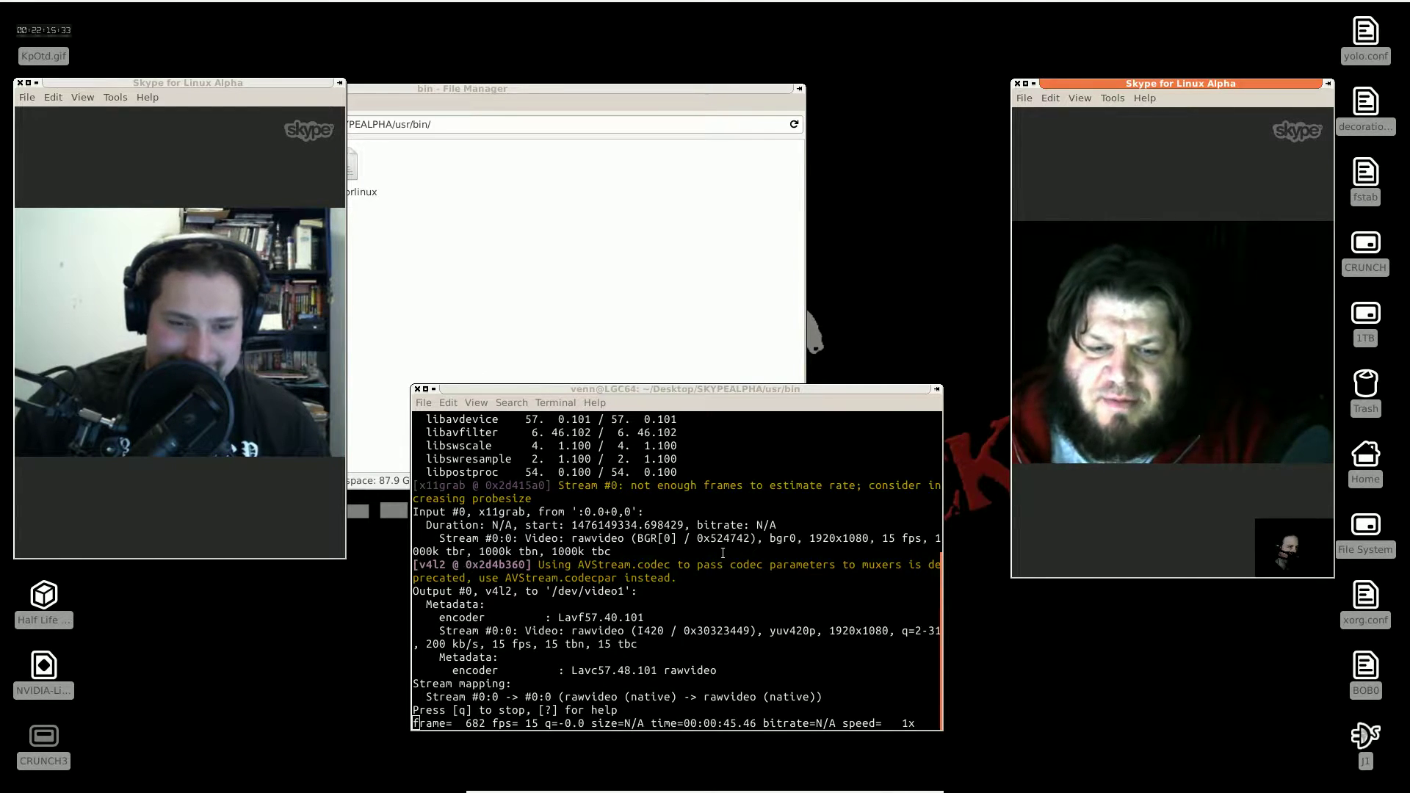
# Toggle the right call's full view off and on, then drag its left border far left
pyautogui.moveTo(659, 6)
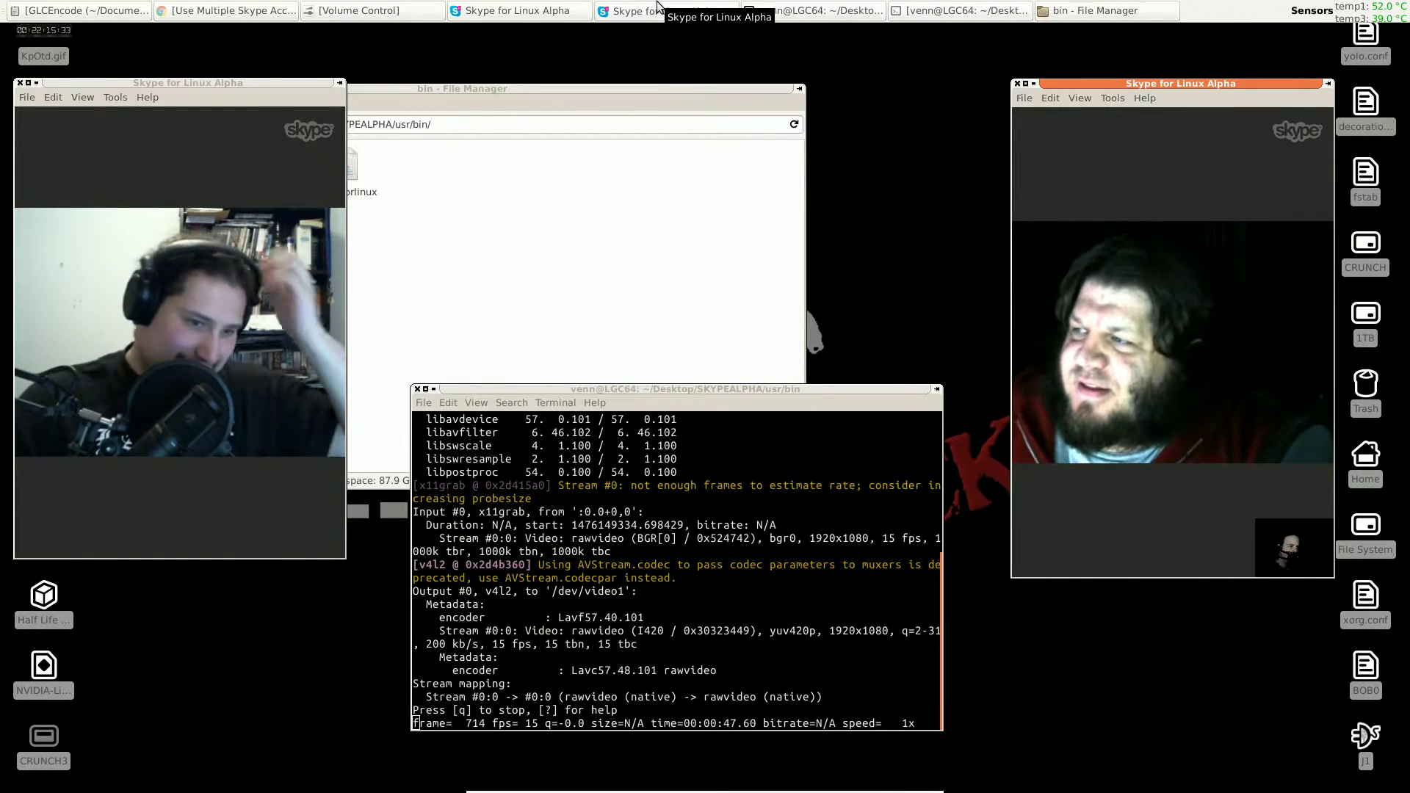
pyautogui.click(819, 9)
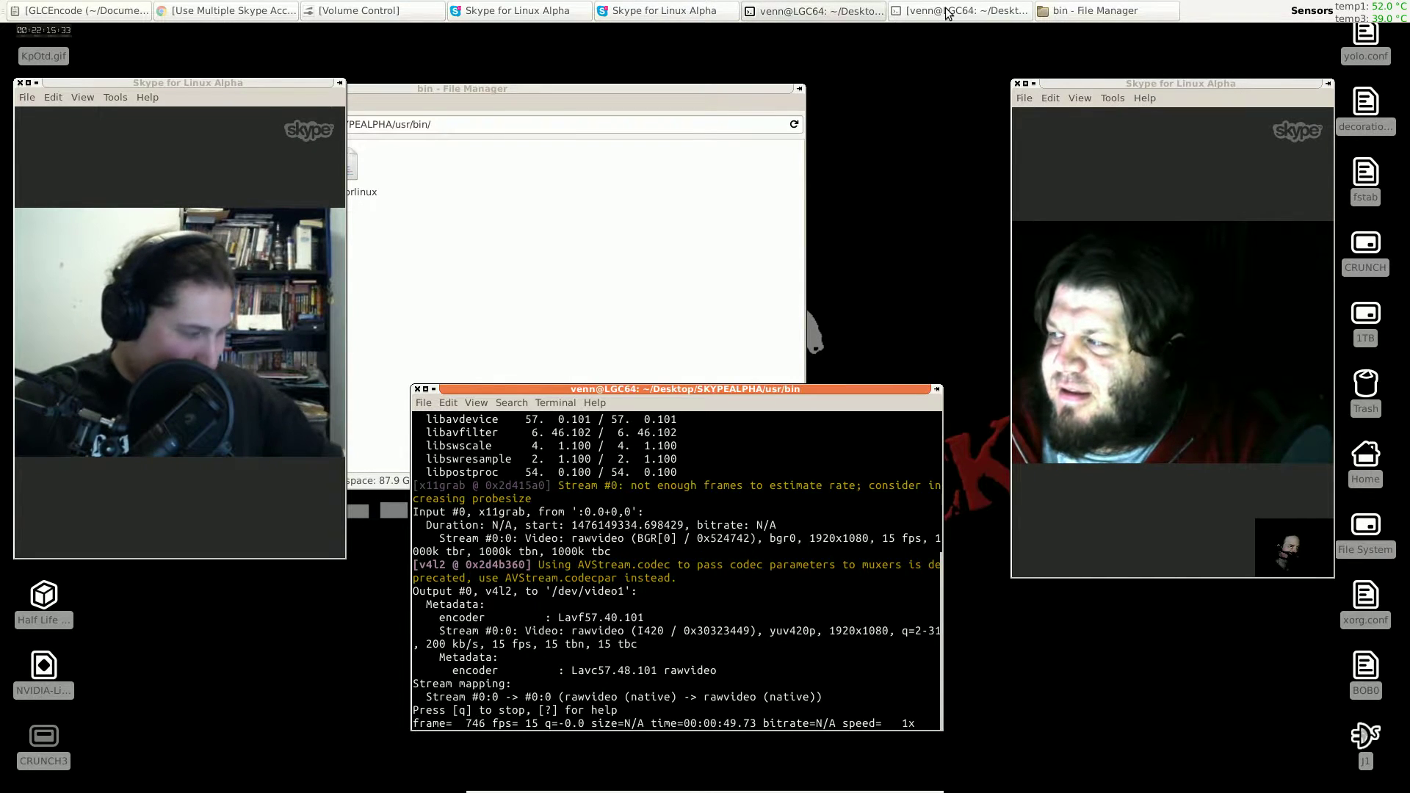
pyautogui.moveTo(1143, 237)
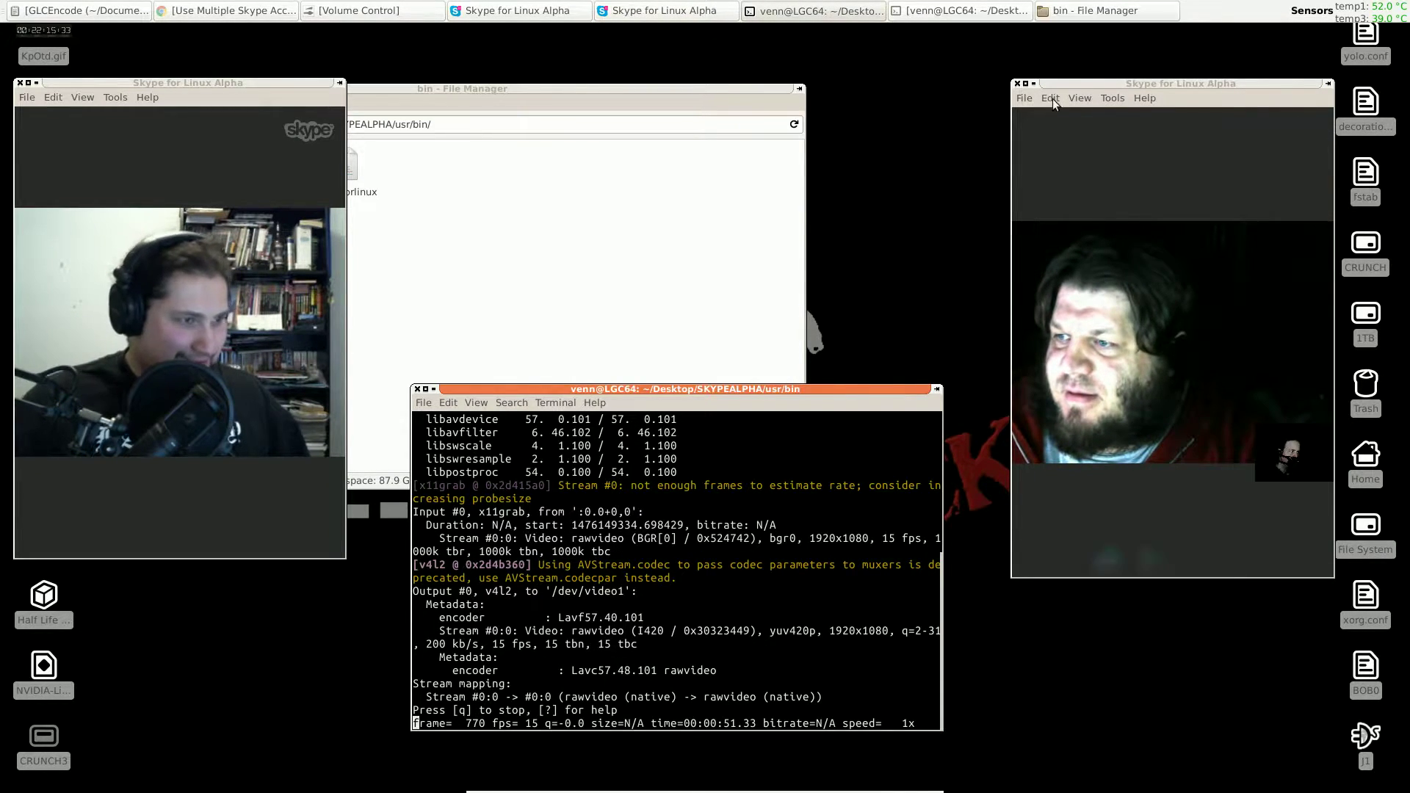
pyautogui.click(1314, 128)
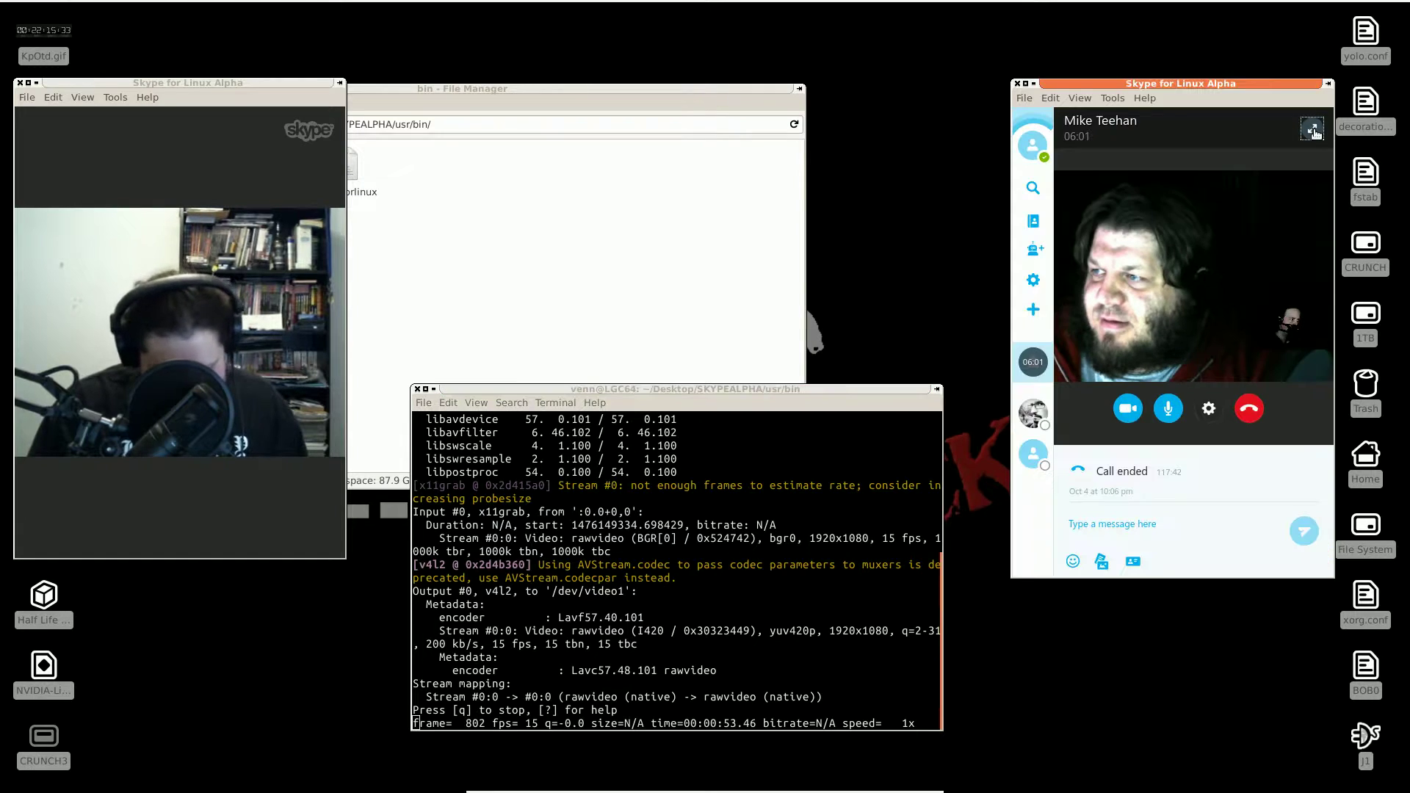
pyautogui.click(1313, 130)
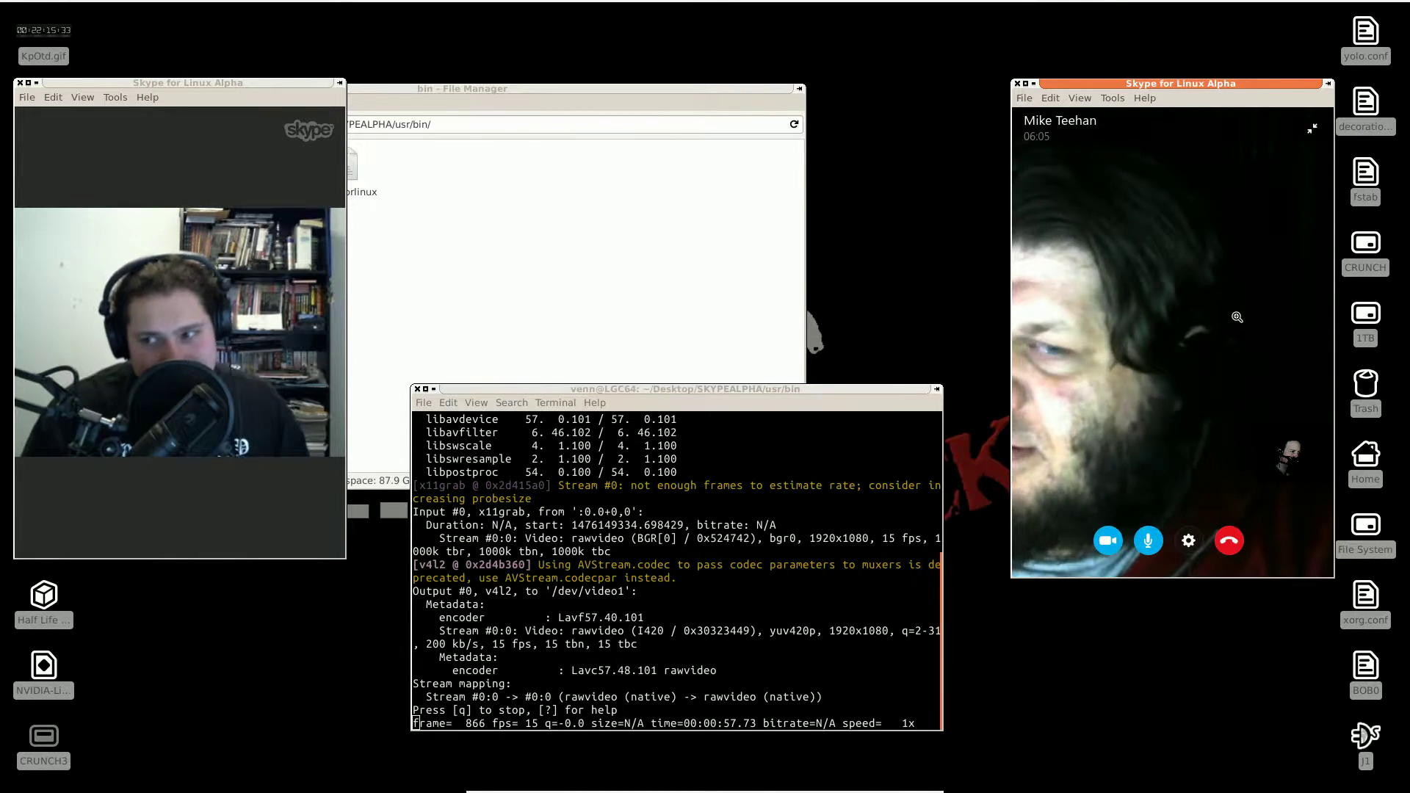
pyautogui.moveTo(1010, 307); pyautogui.dragTo(841, 293)
# Widen the left call window over the terminal and launch Applications > System > System Monitor
pyautogui.click(261, 290)
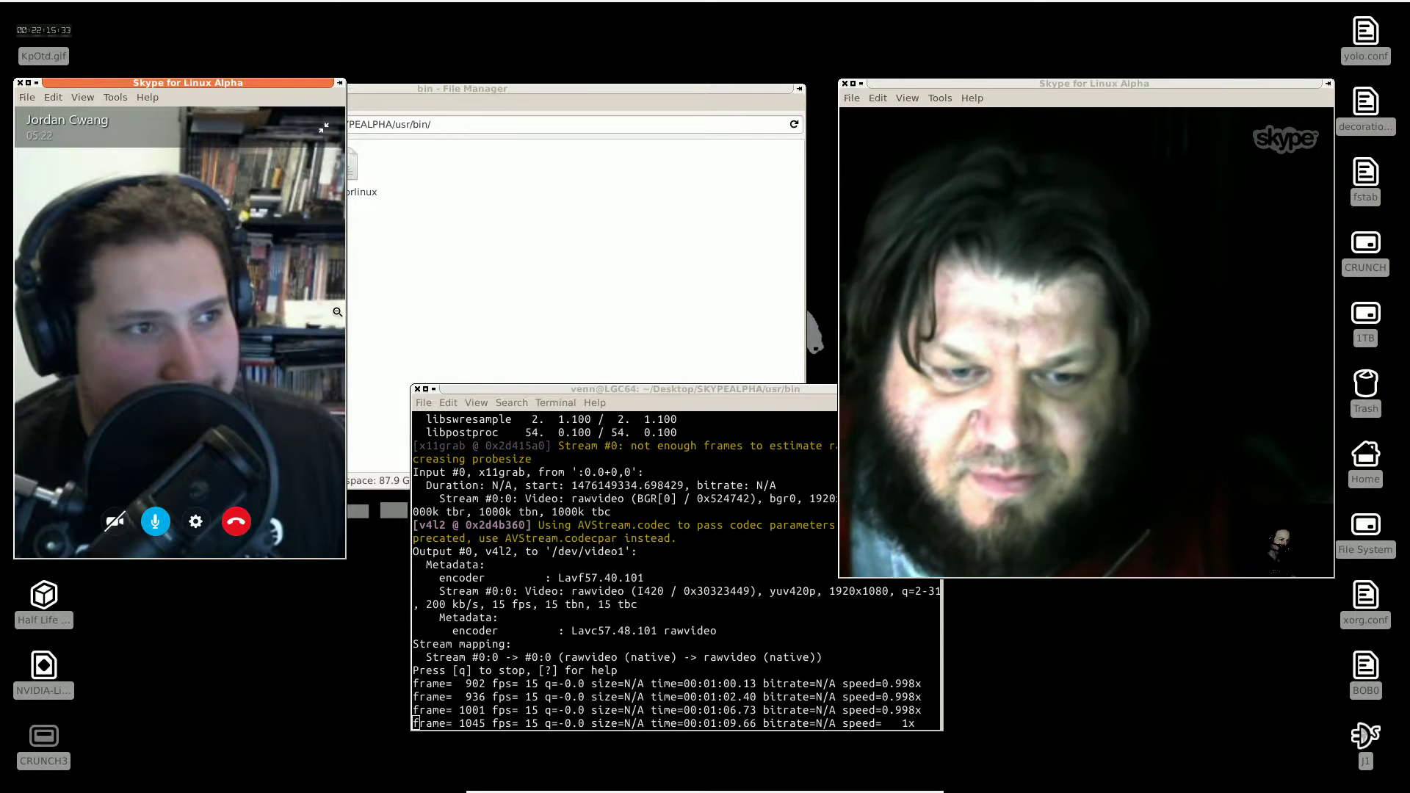
pyautogui.moveTo(346, 320); pyautogui.dragTo(866, 320)
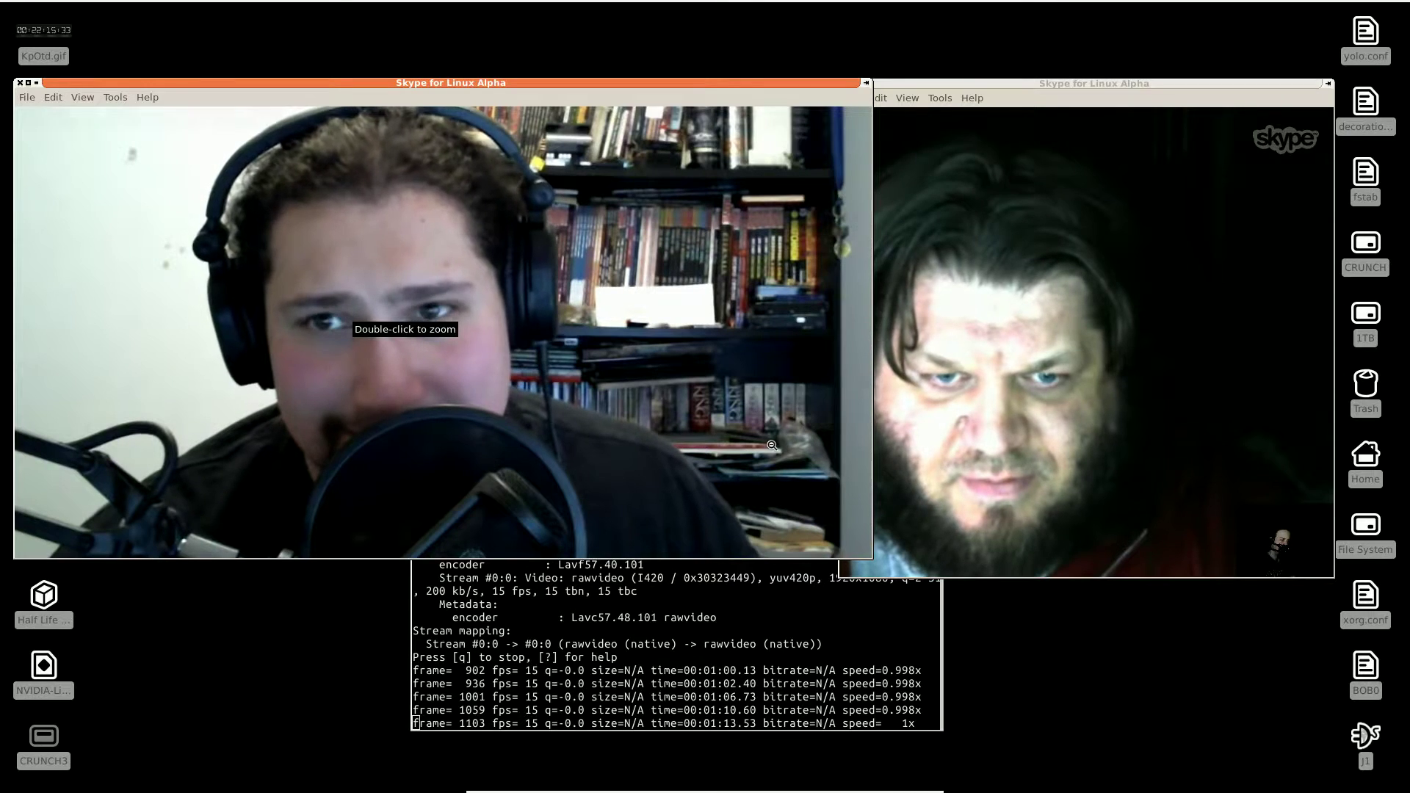
pyautogui.click(519, 779)
pyautogui.moveTo(541, 695)
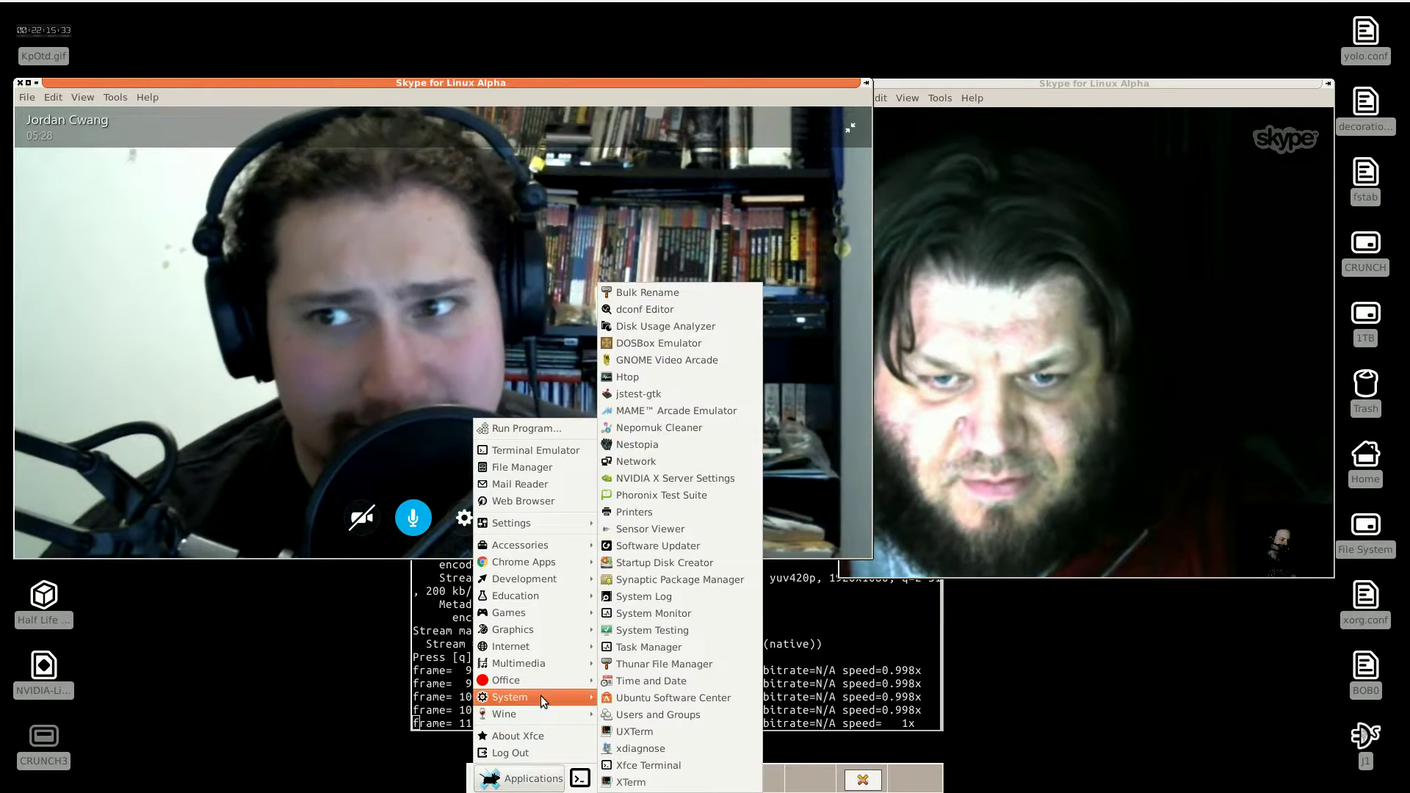
pyautogui.click(689, 618)
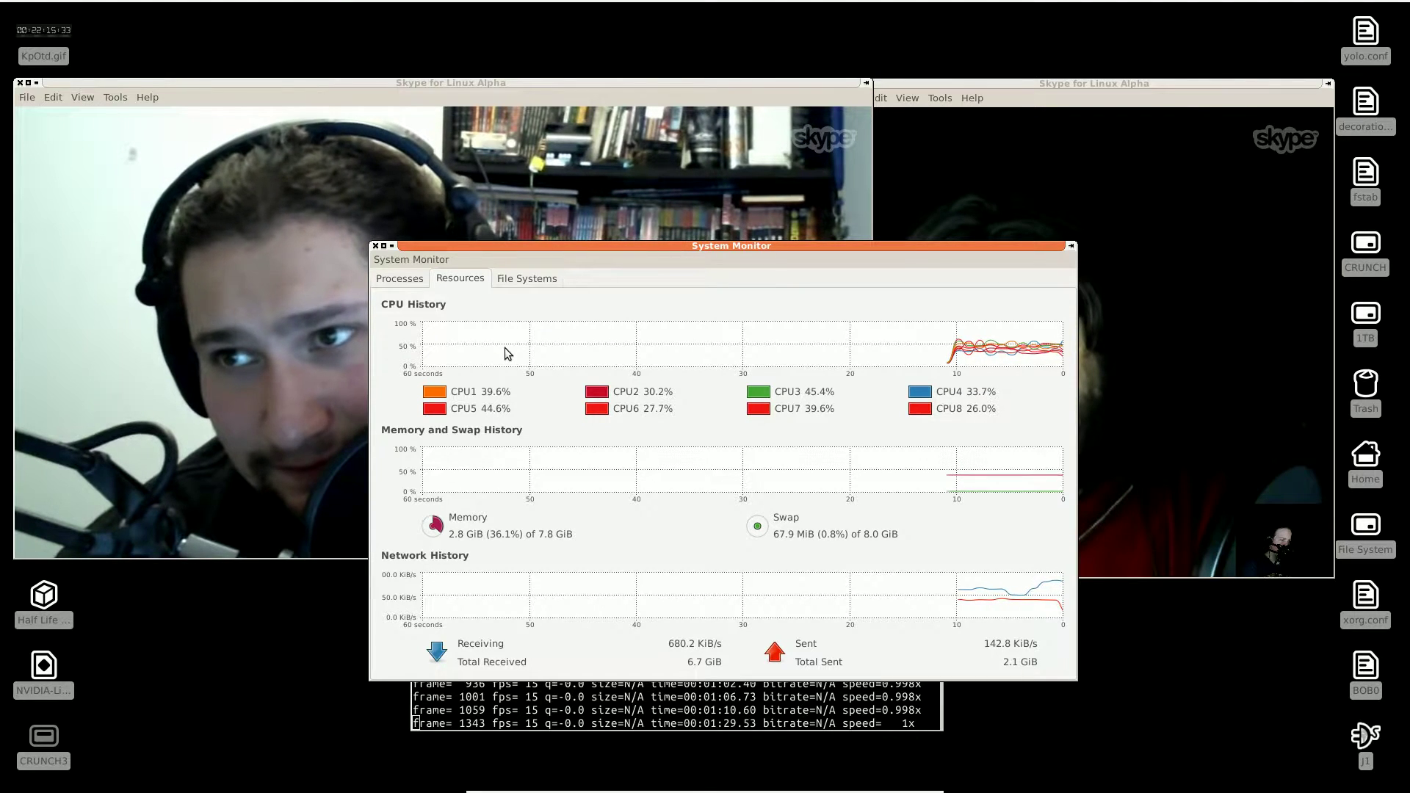
# Close System Monitor, shift both call windows apart, and stretch the right one leftward
pyautogui.click(375, 247)
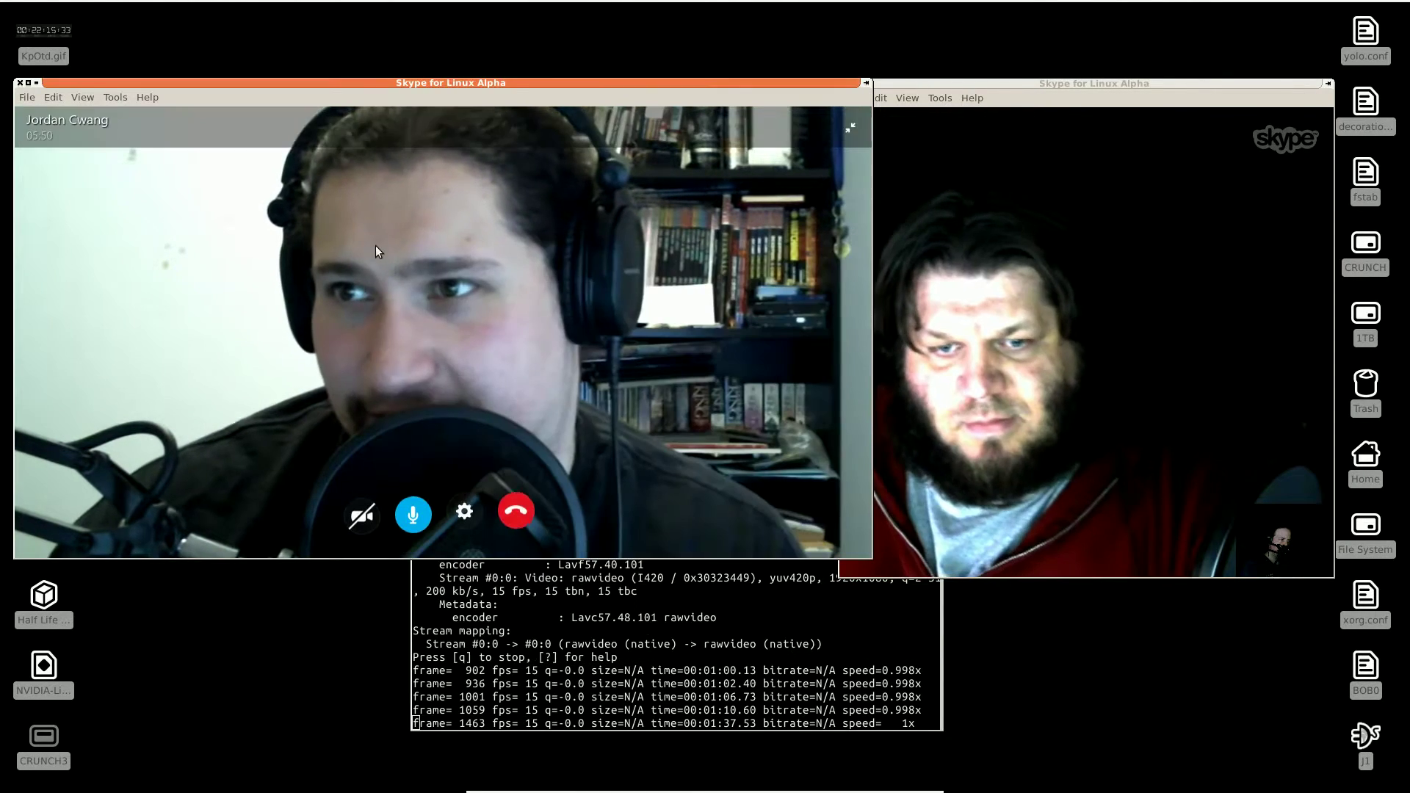
pyautogui.moveTo(950, 80); pyautogui.dragTo(981, 82)
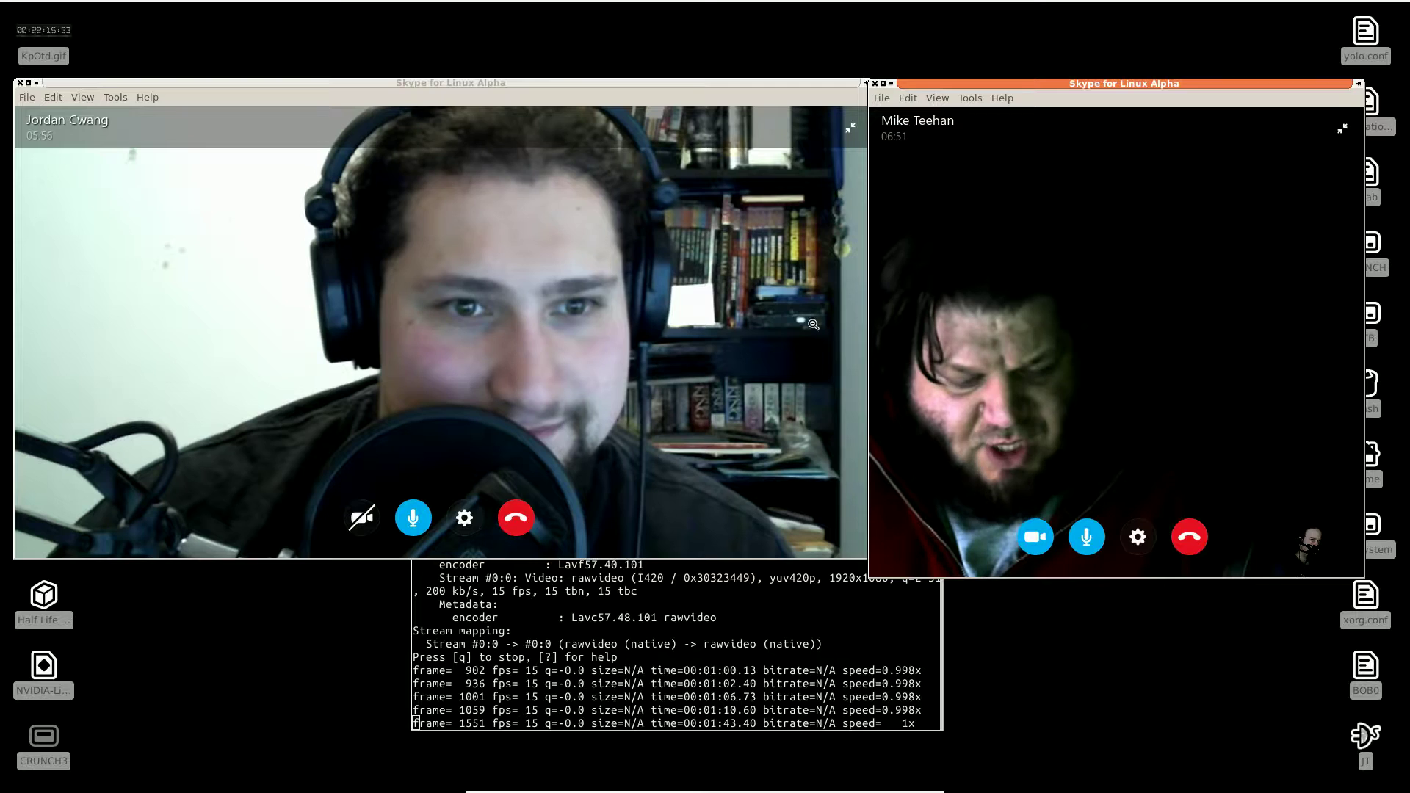
pyautogui.moveTo(836, 82); pyautogui.dragTo(814, 82)
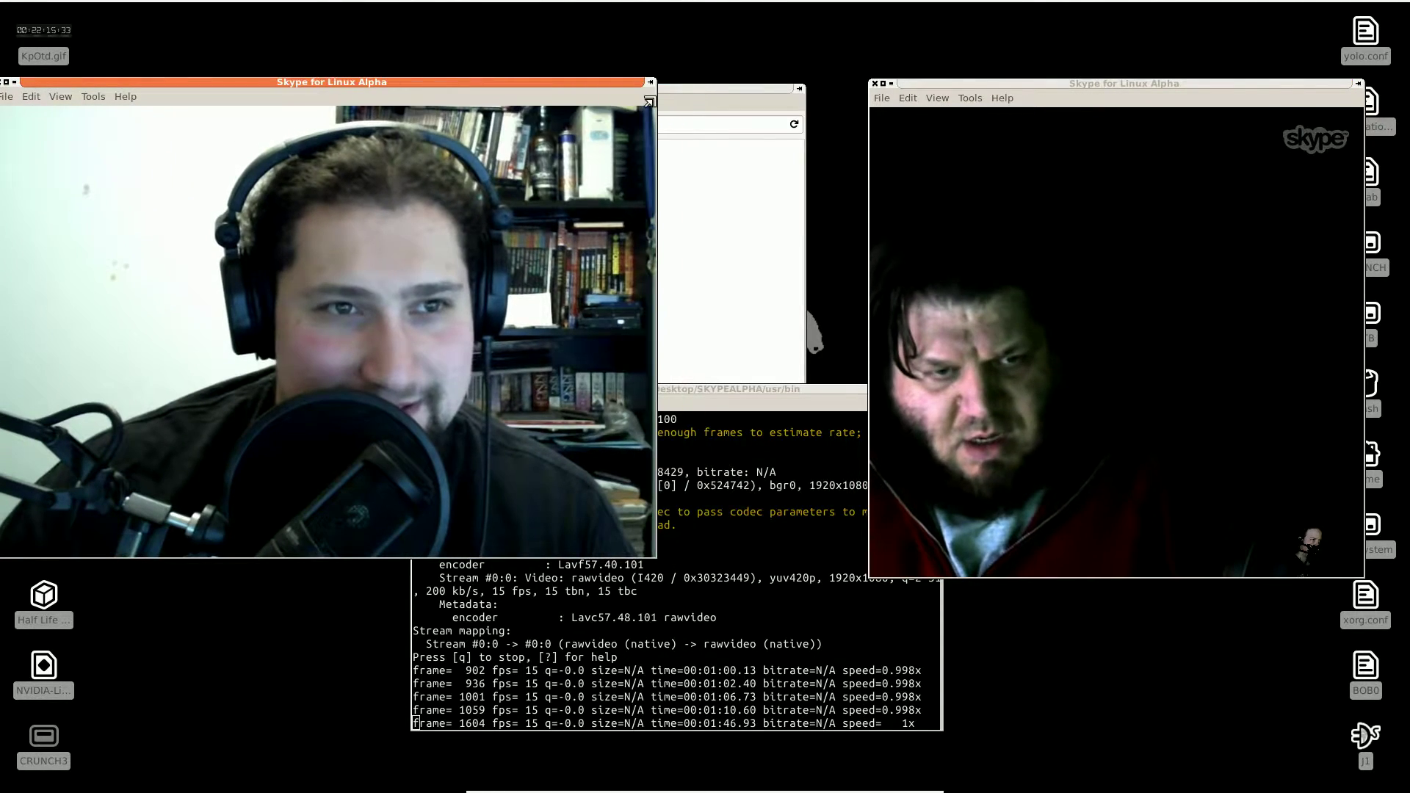
pyautogui.moveTo(870, 220); pyautogui.dragTo(670, 196)
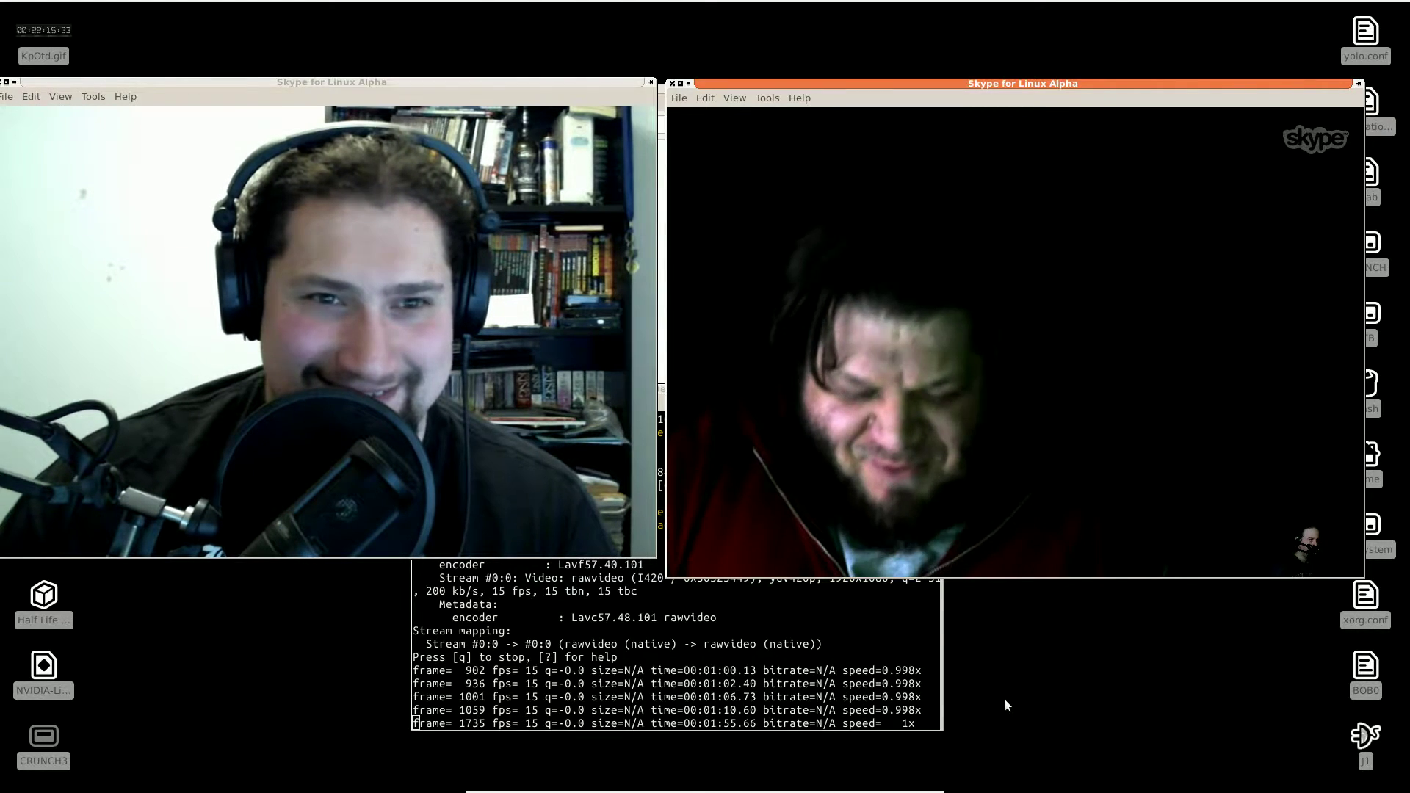
pyautogui.moveTo(547, 790)
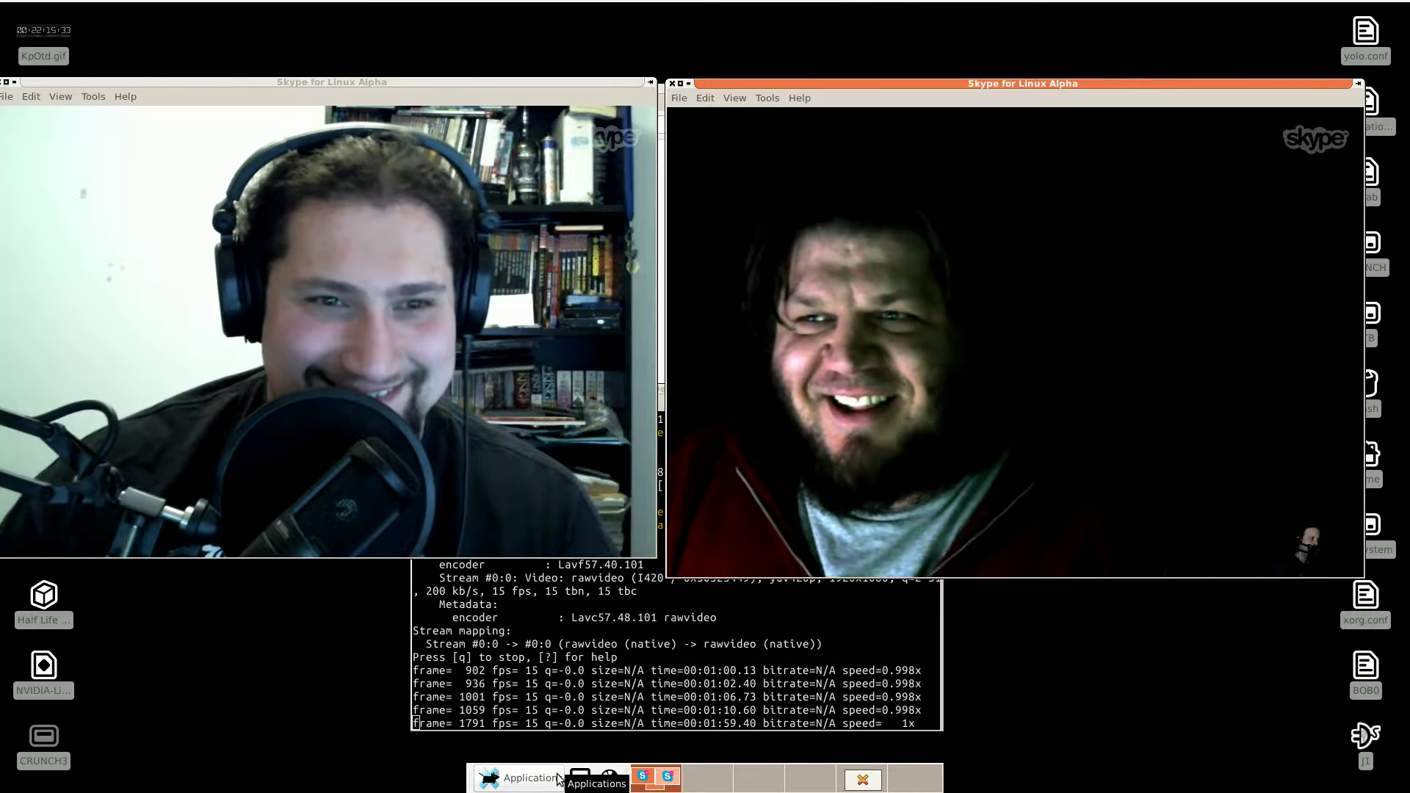
# Nudge the right call window slightly up and to the right by its title bar
pyautogui.moveTo(607, 153)
pyautogui.moveTo(1263, 211)
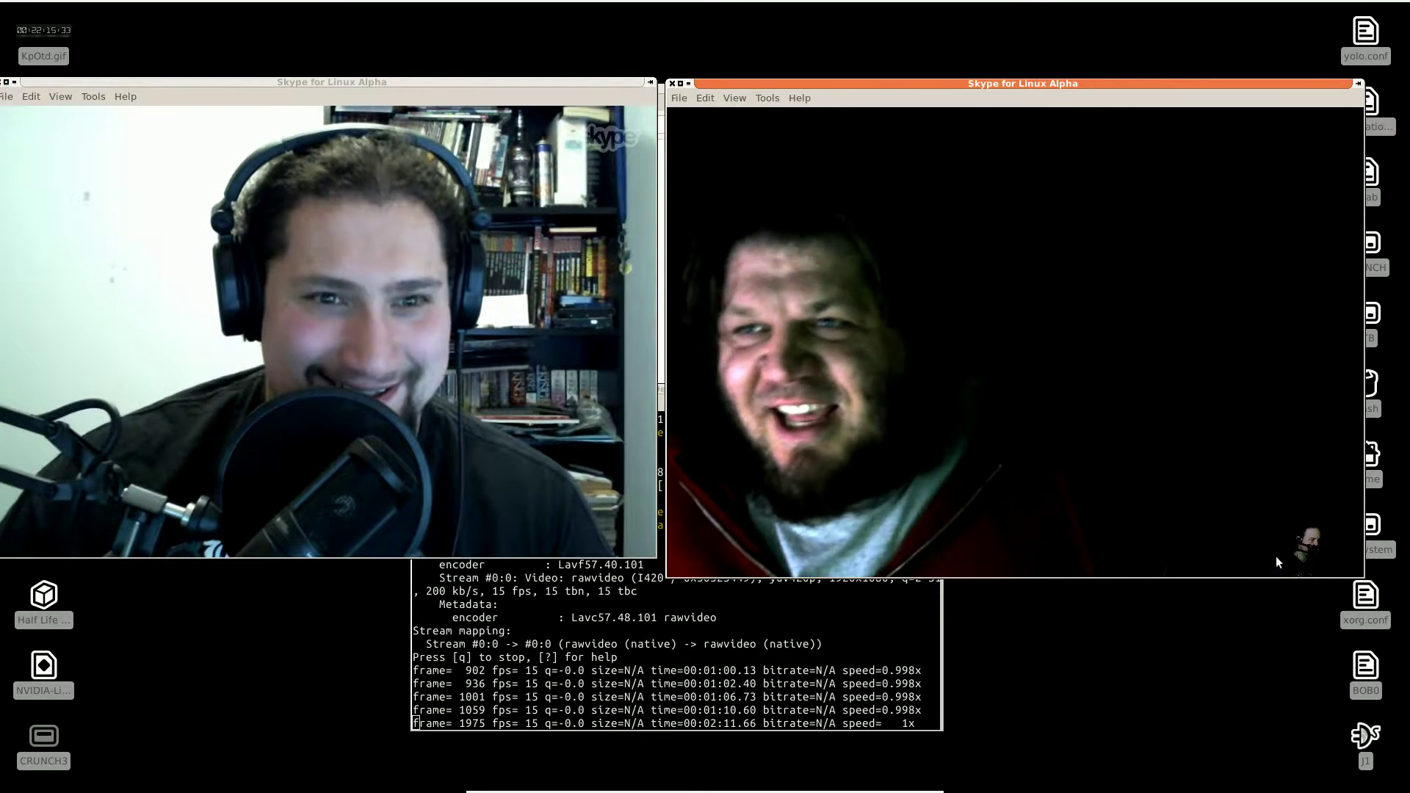
pyautogui.moveTo(1299, 540)
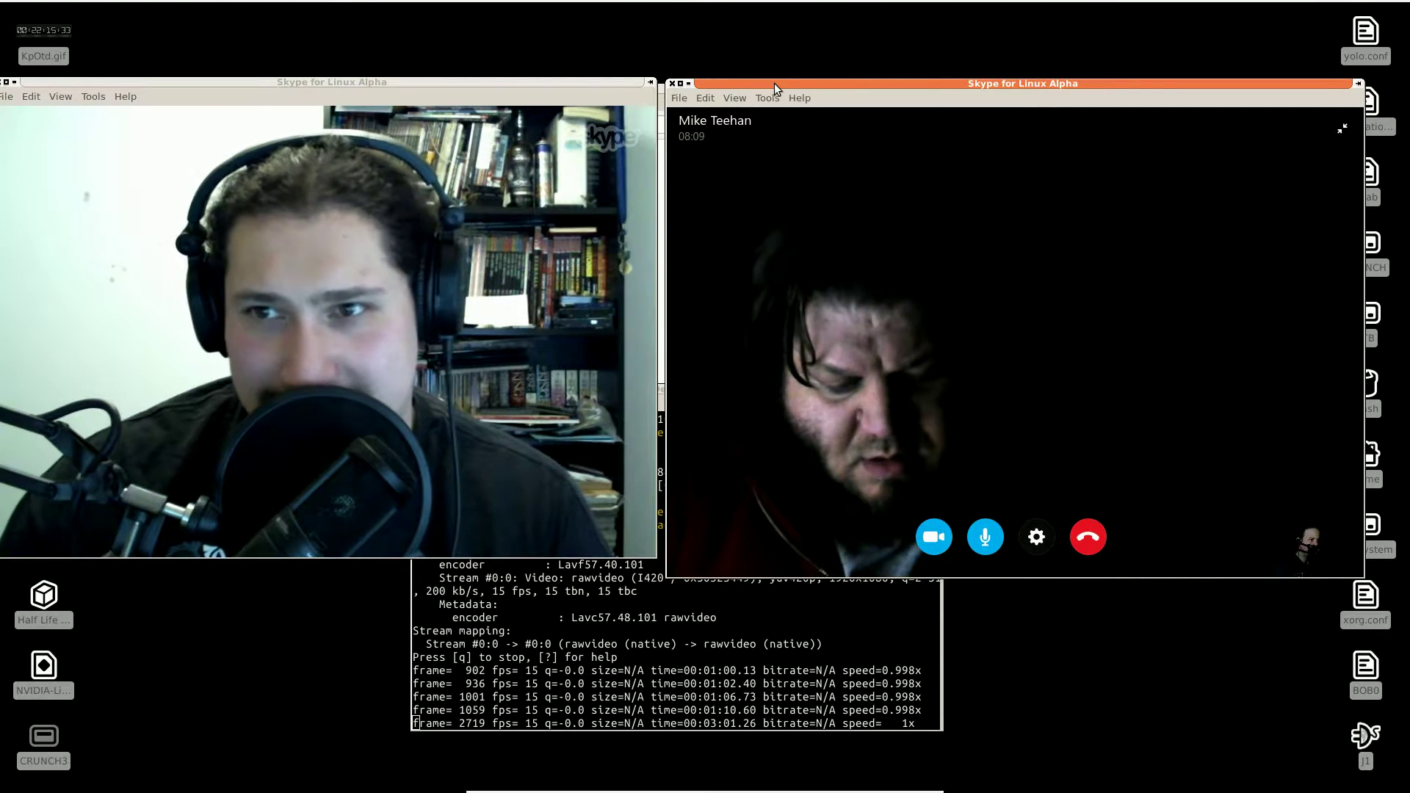
pyautogui.moveTo(774, 82); pyautogui.dragTo(777, 70)
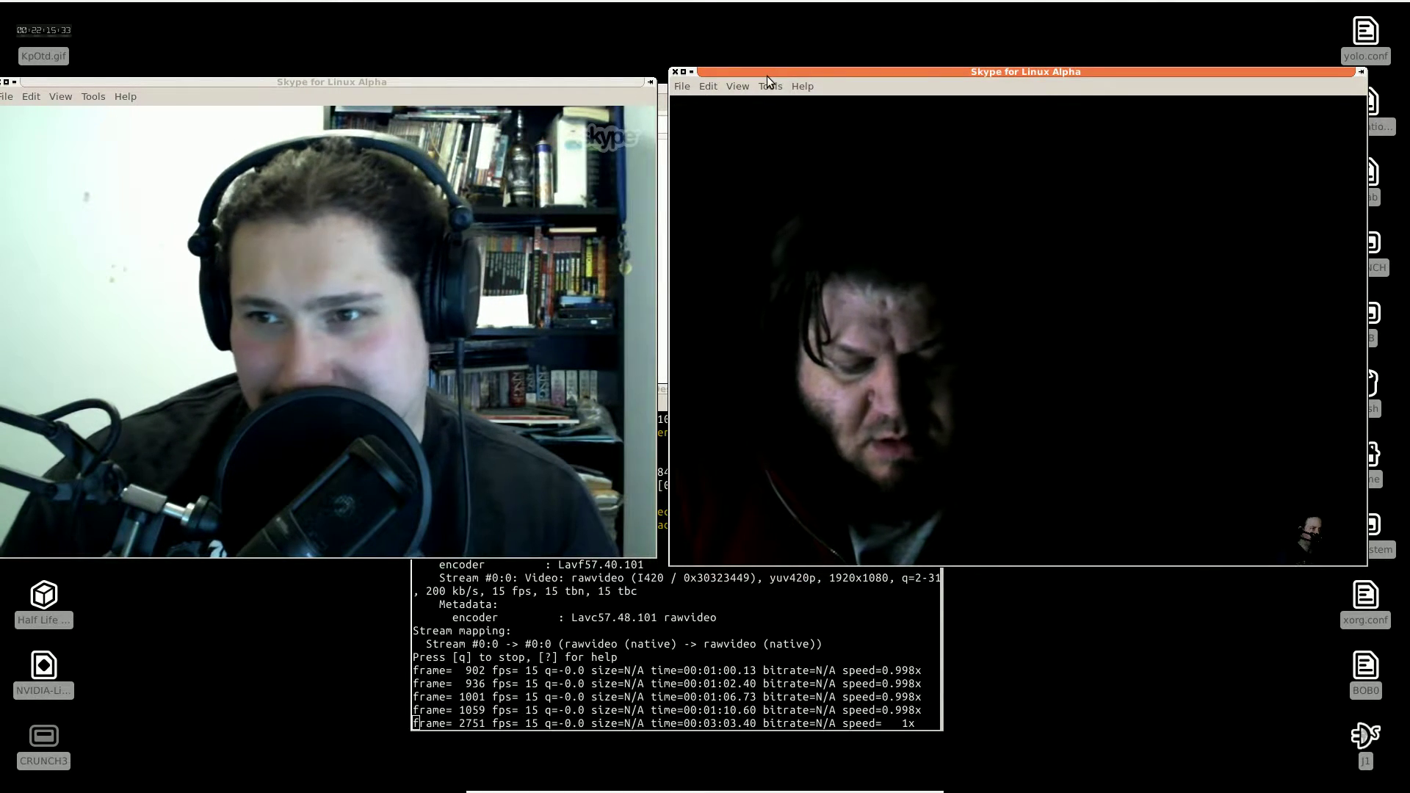
pyautogui.moveTo(611, 143)
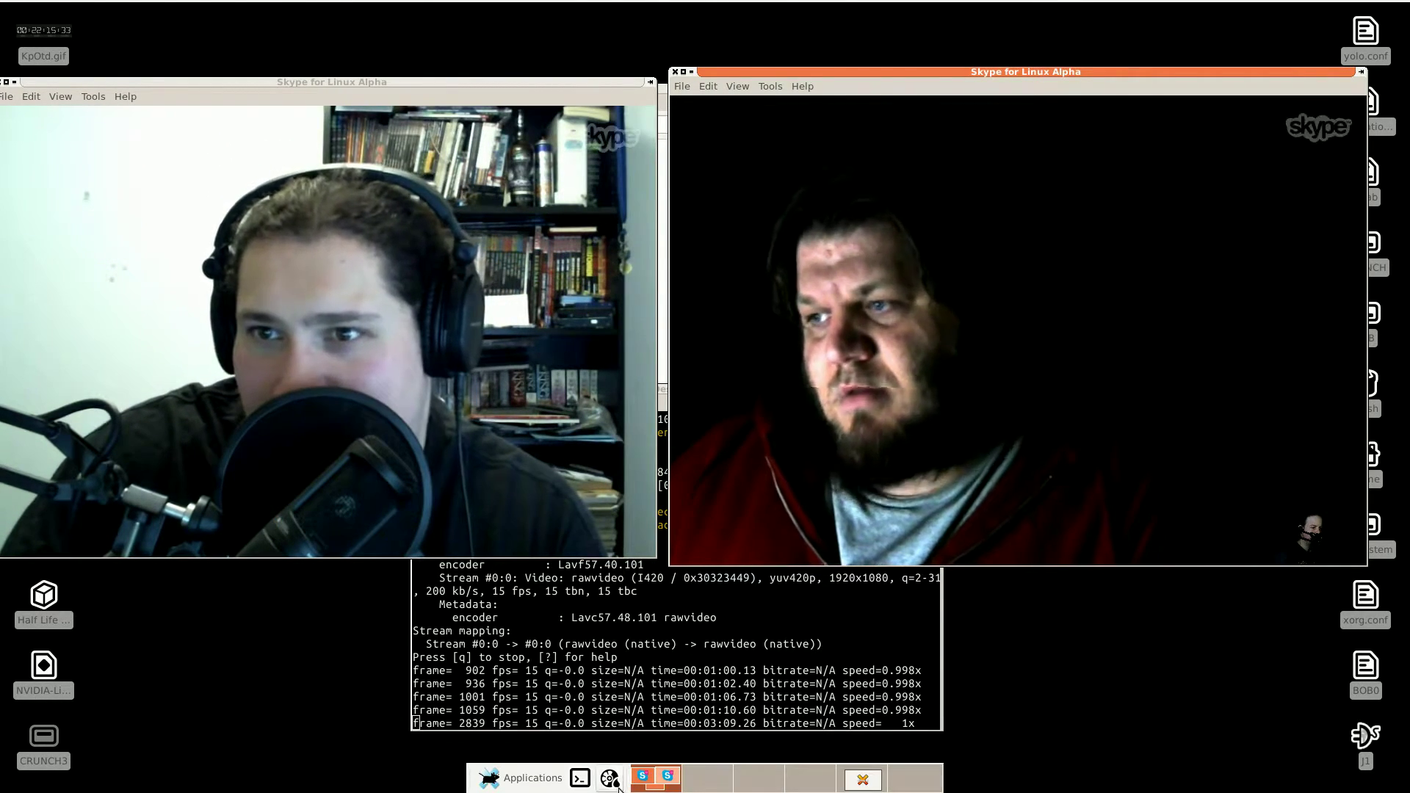
# Drop the second Chromium stream from 93% to 79% (-6.10 dB) and close Volume Control
pyautogui.click(611, 781)
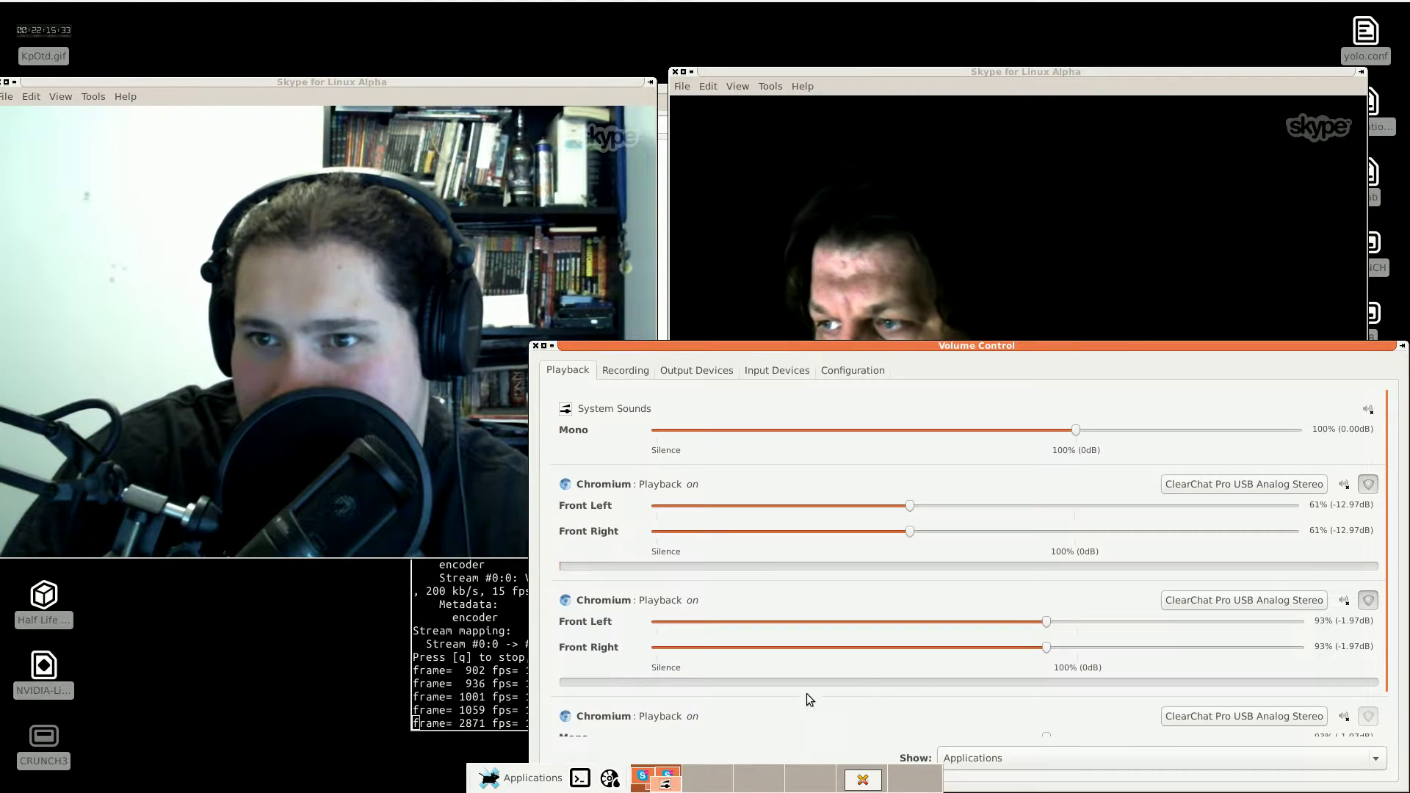
pyautogui.click(998, 623)
pyautogui.moveTo(1020, 625); pyautogui.dragTo(990, 623)
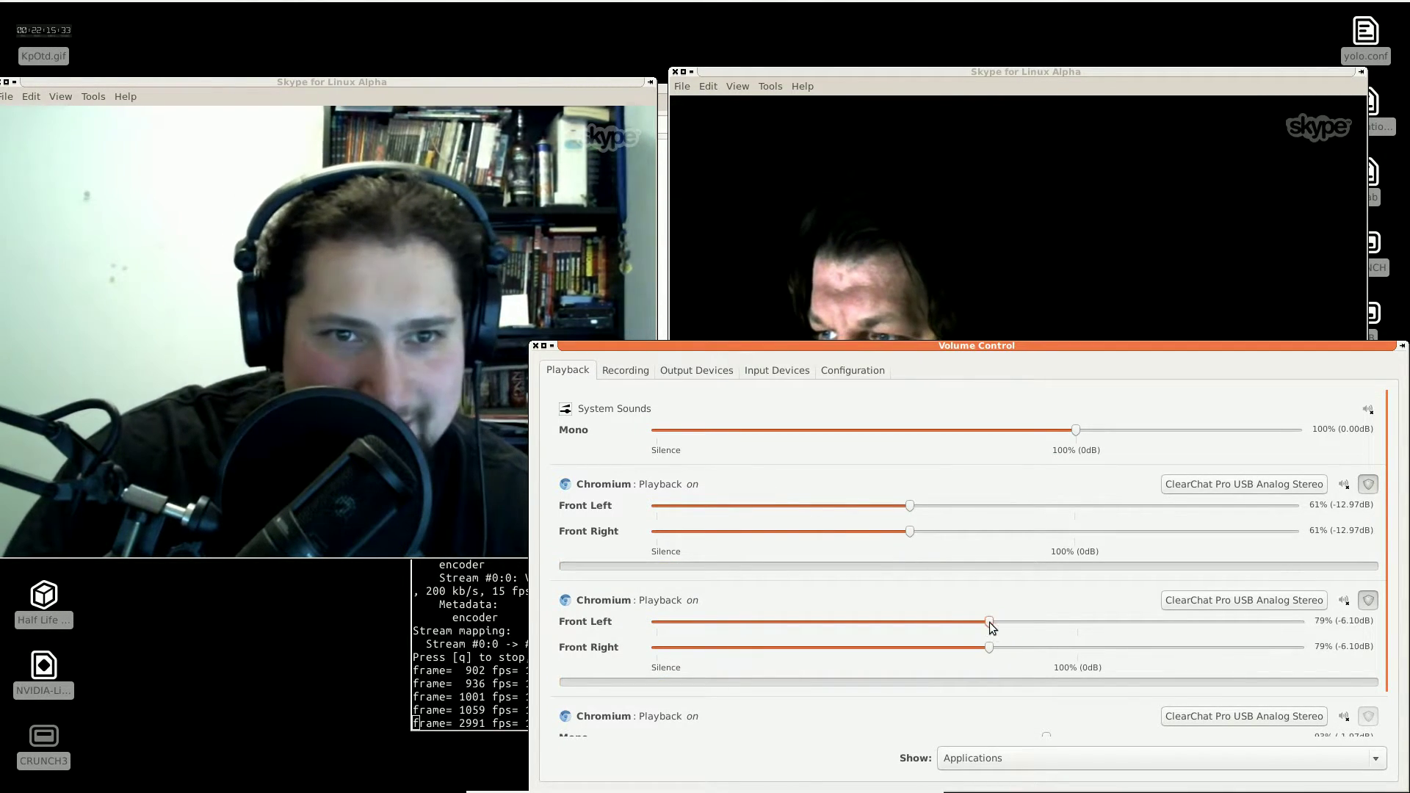
pyautogui.click(536, 346)
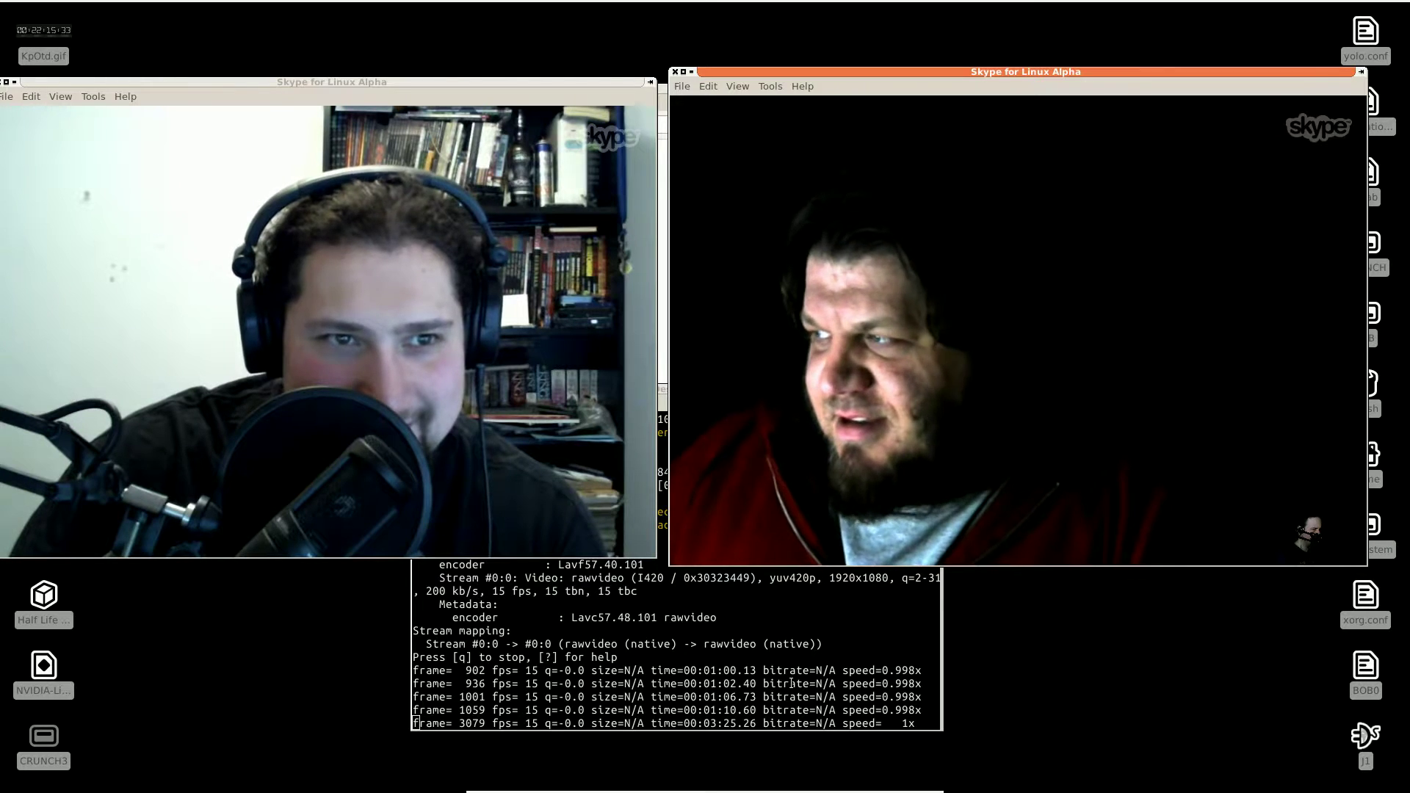
# Switch outgoing video off in the right call and on in the left call, then raise the ffmpeg terminal
pyautogui.moveTo(937, 526)
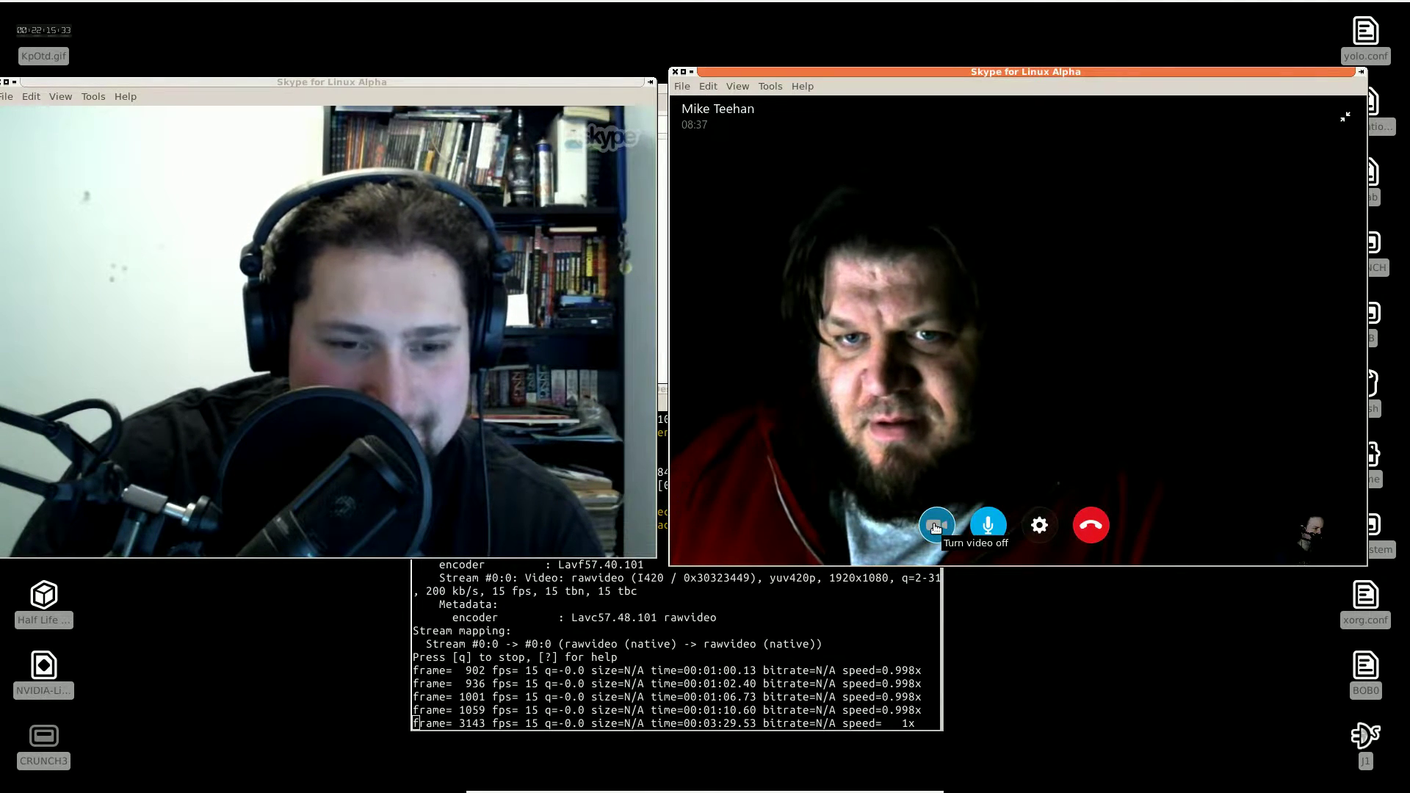
pyautogui.click(936, 526)
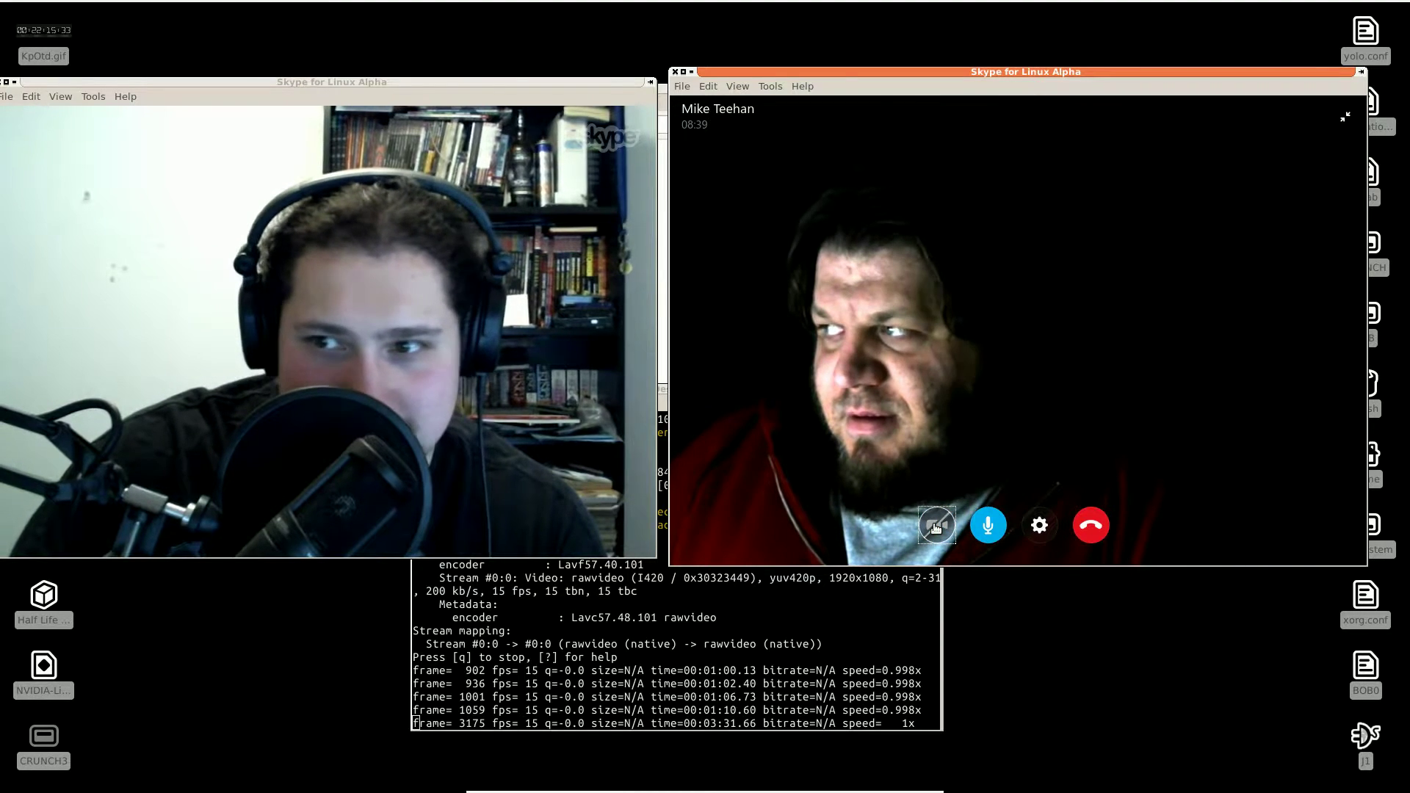
pyautogui.moveTo(250, 521)
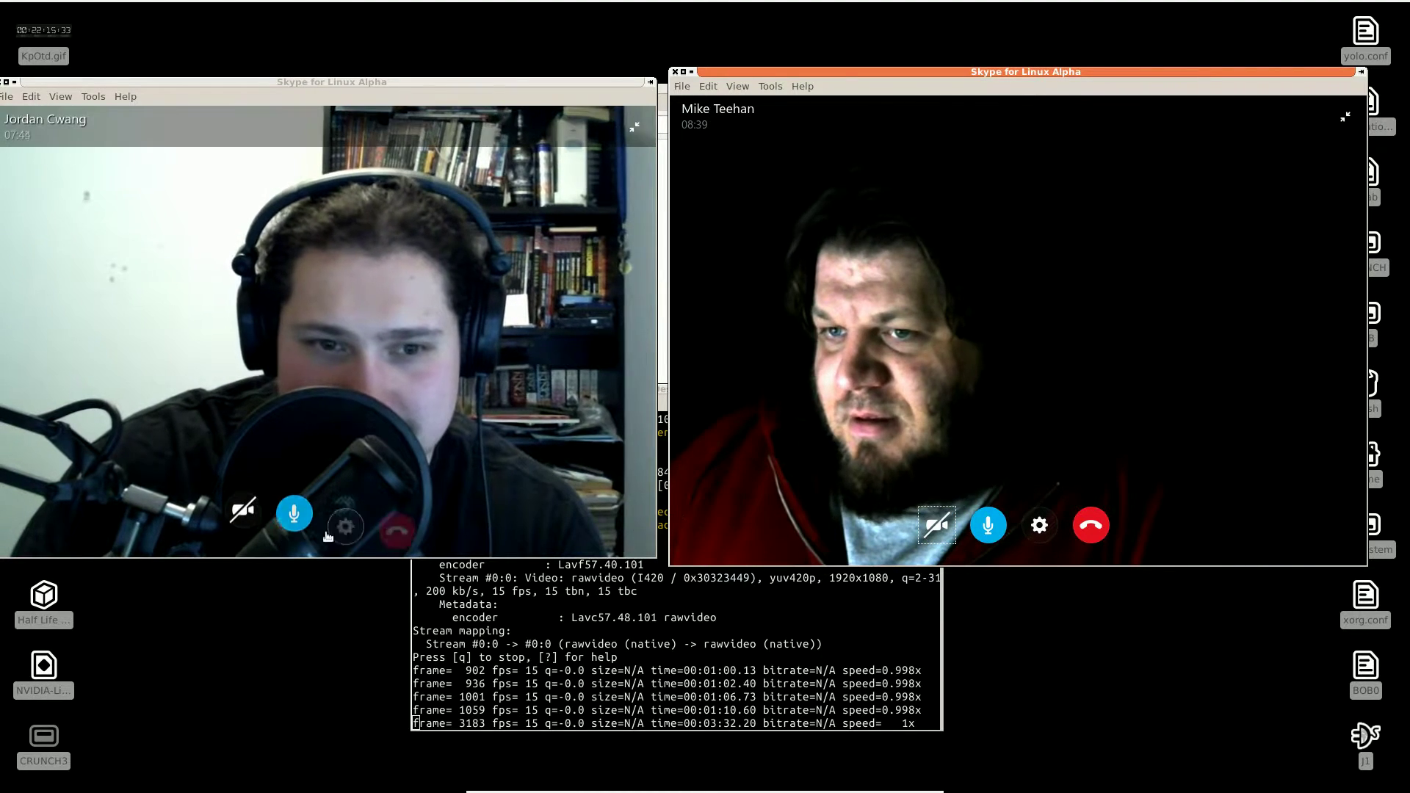
pyautogui.click(244, 519)
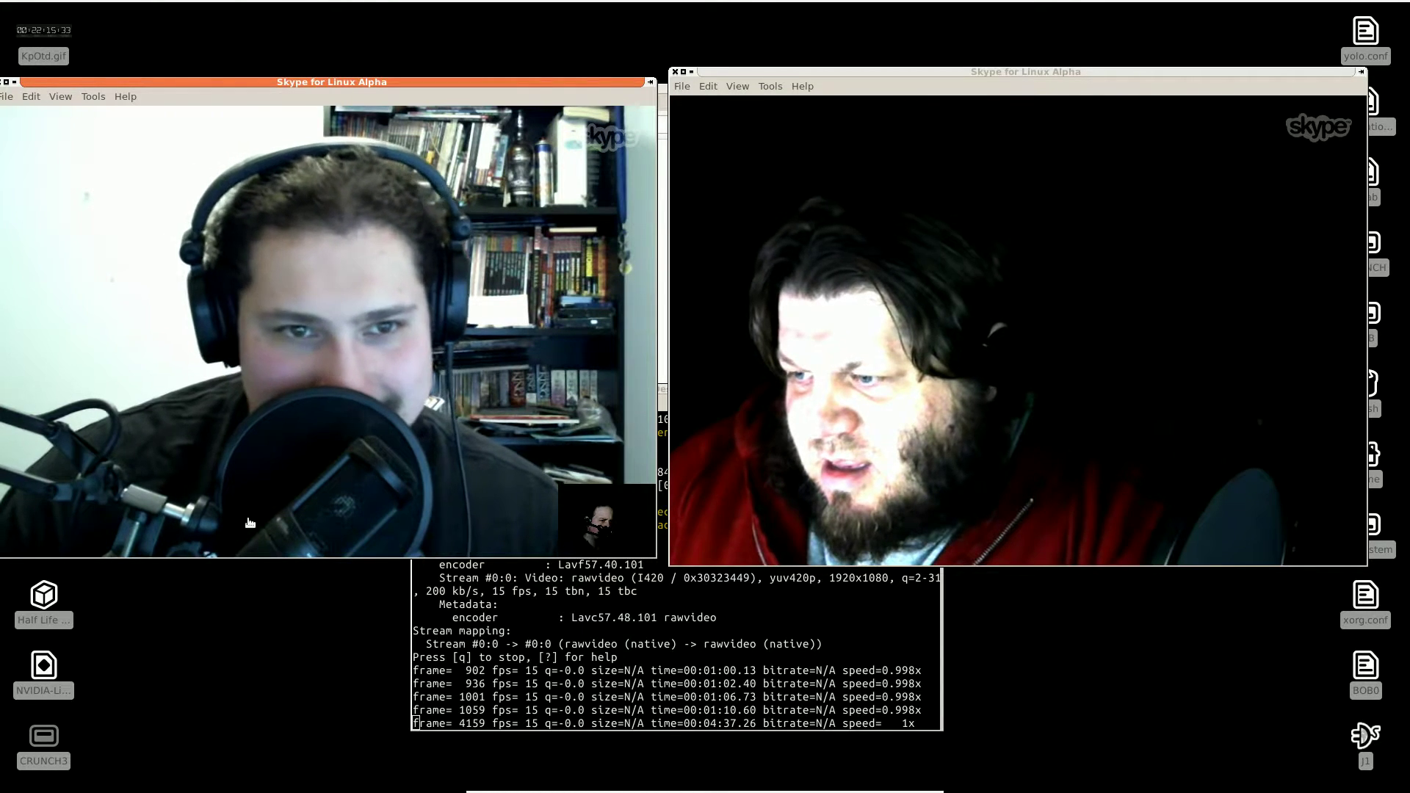
pyautogui.click(784, 658)
# Move the ffmpeg terminal to the lower right, then bring up, reposition and close the bin folder window
pyautogui.moveTo(505, 395); pyautogui.dragTo(917, 594)
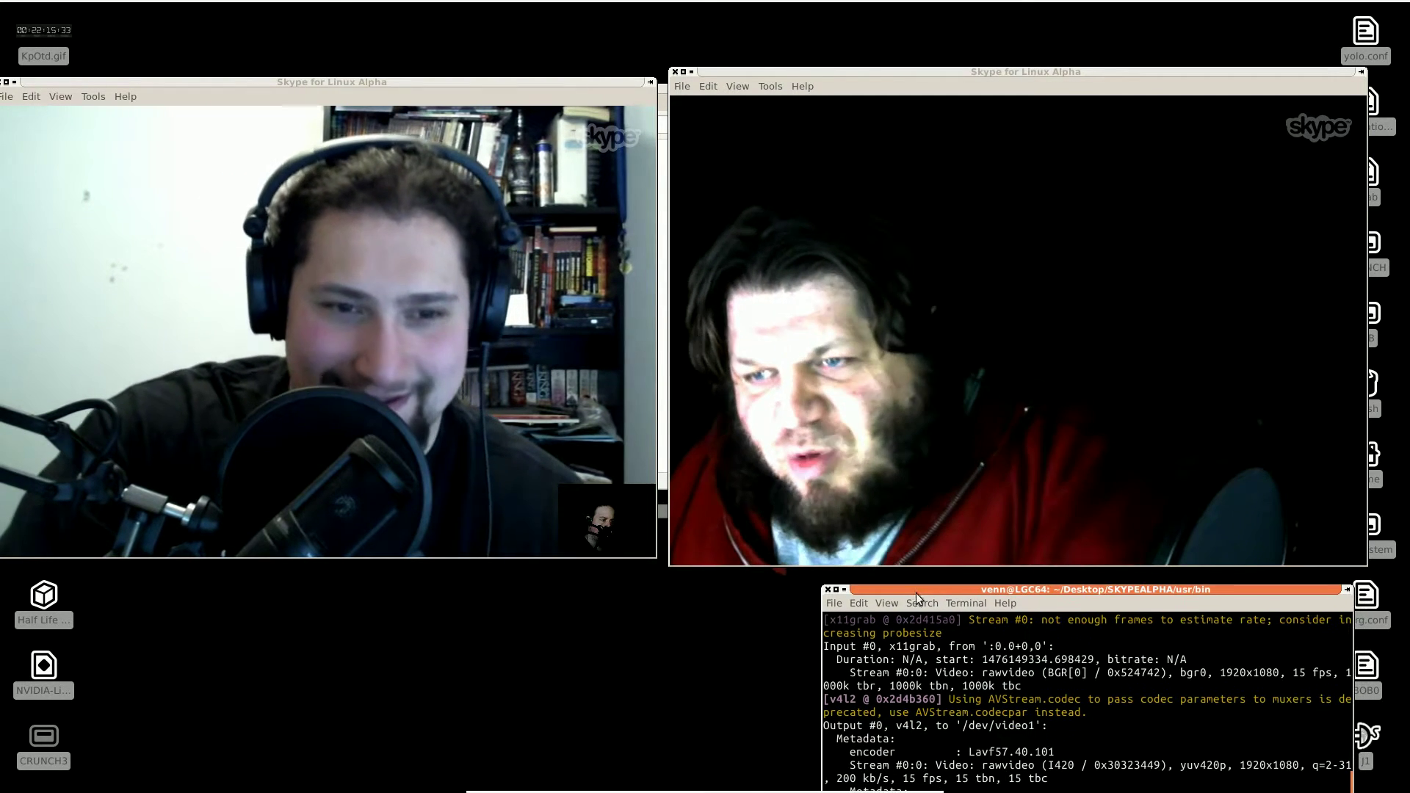
pyautogui.moveTo(785, 11)
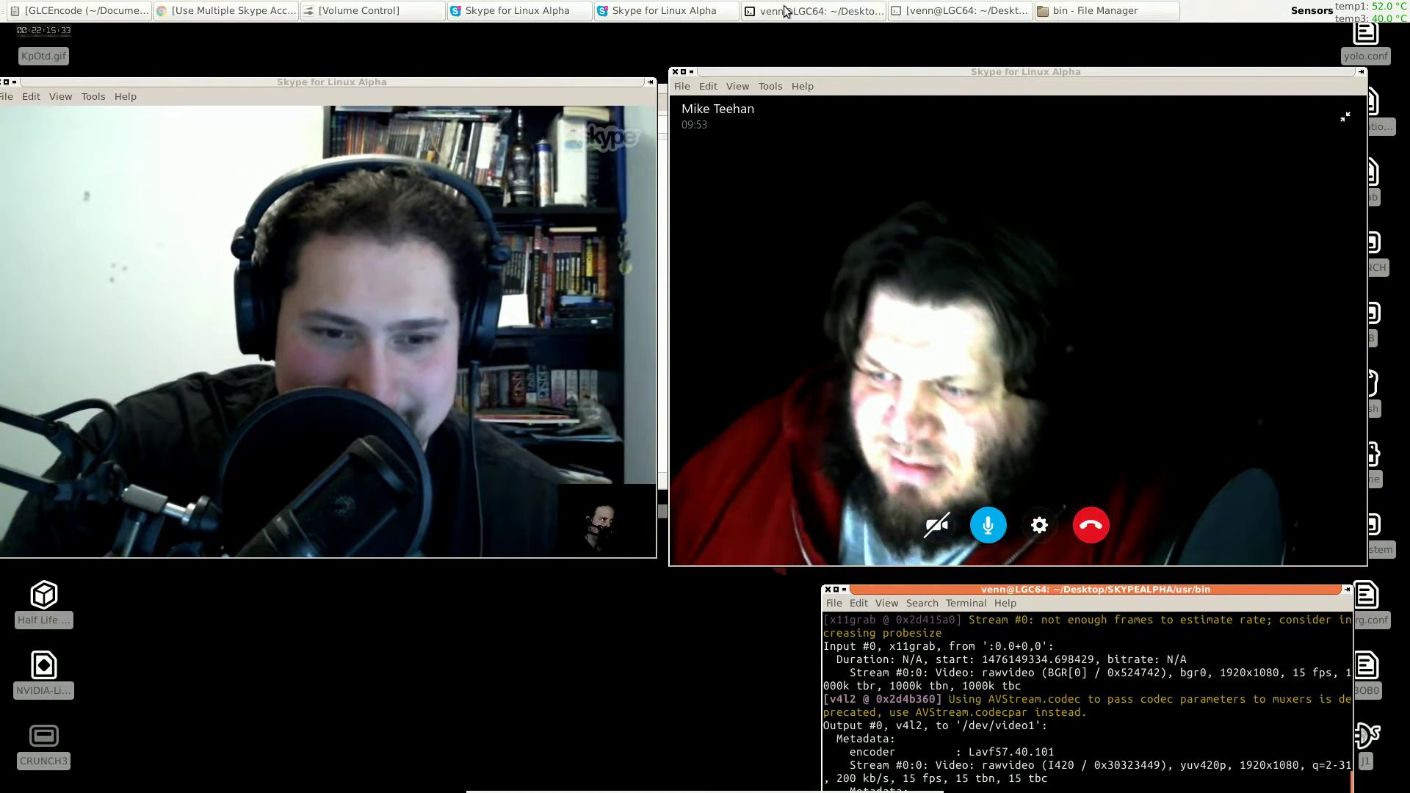
pyautogui.click(1102, 10)
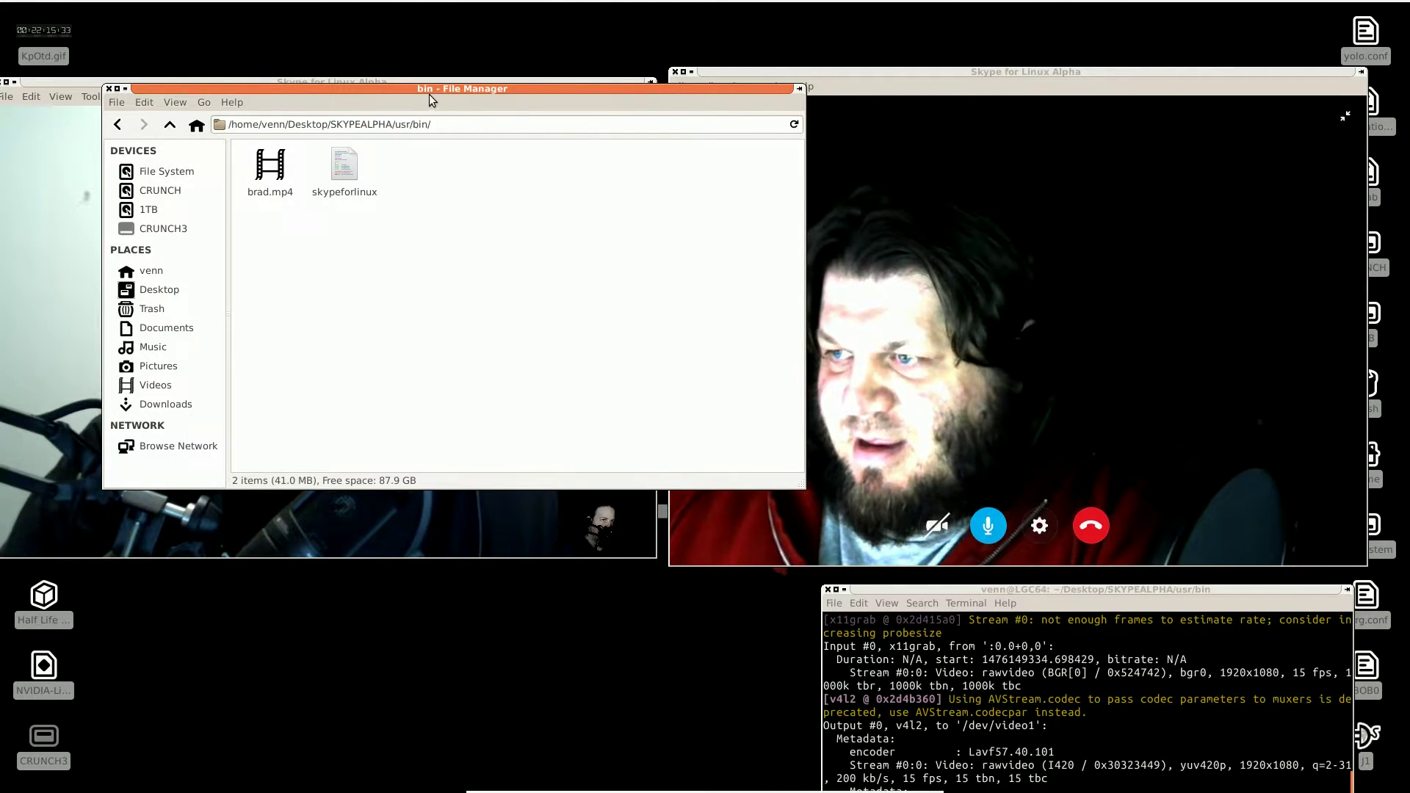
pyautogui.moveTo(435, 89); pyautogui.dragTo(473, 338)
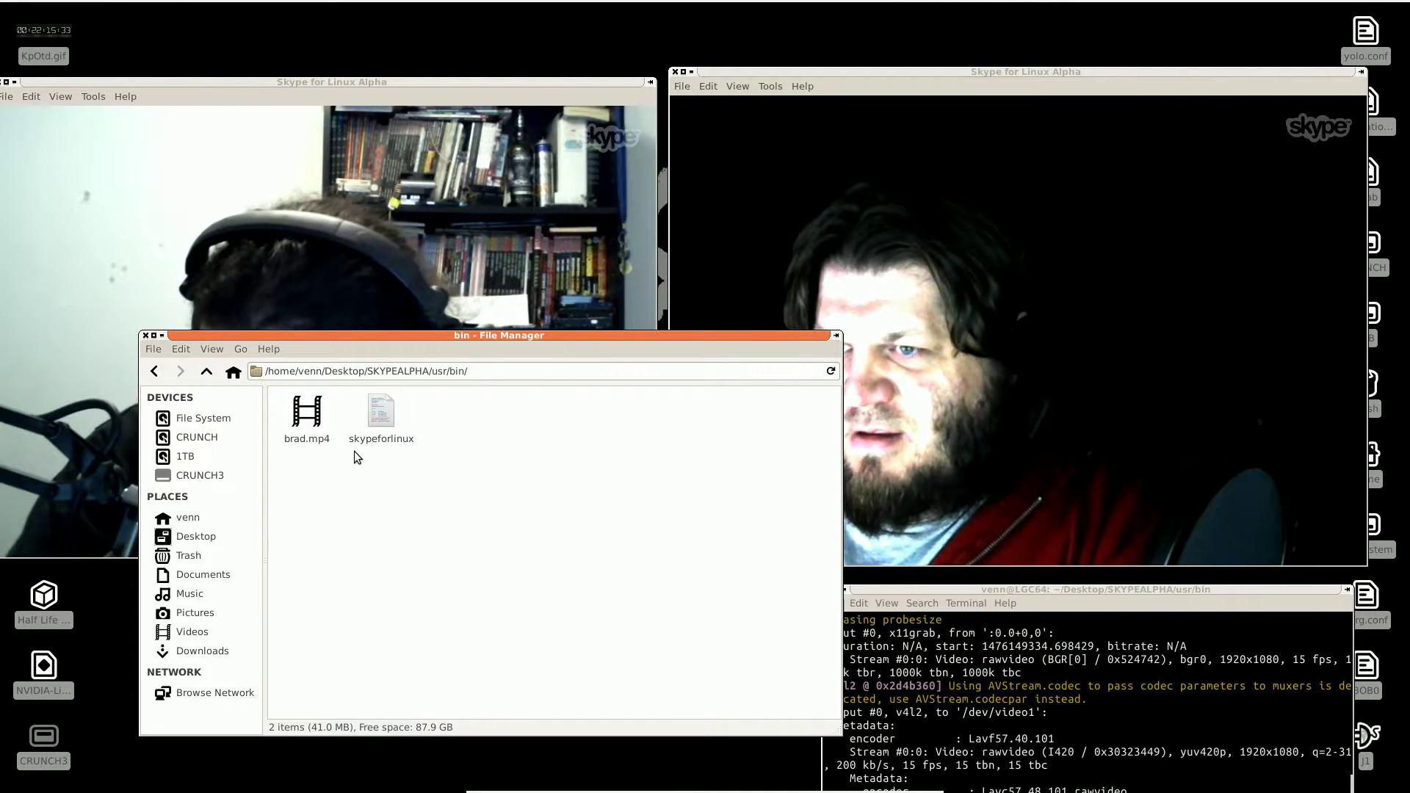
pyautogui.click(162, 335)
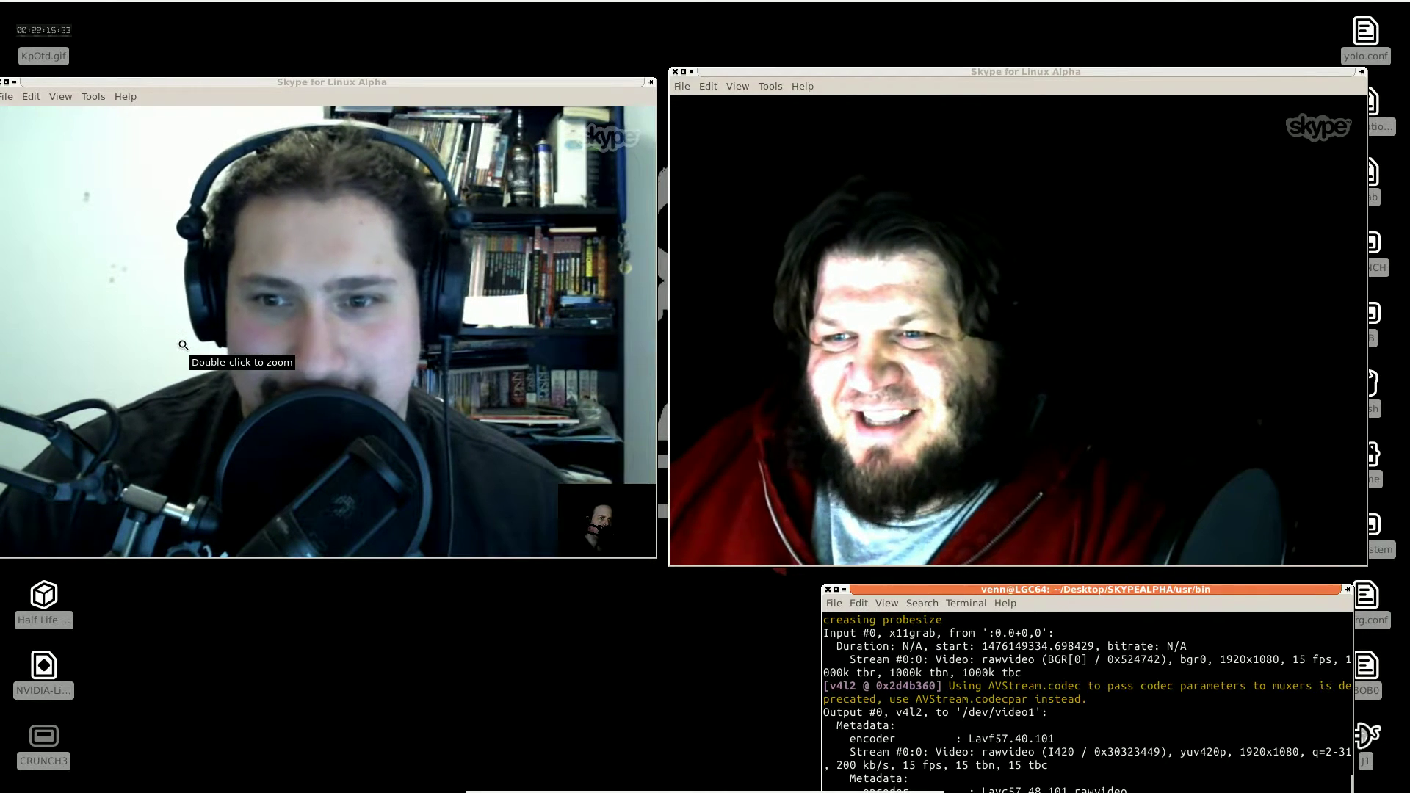
pyautogui.click(183, 346)
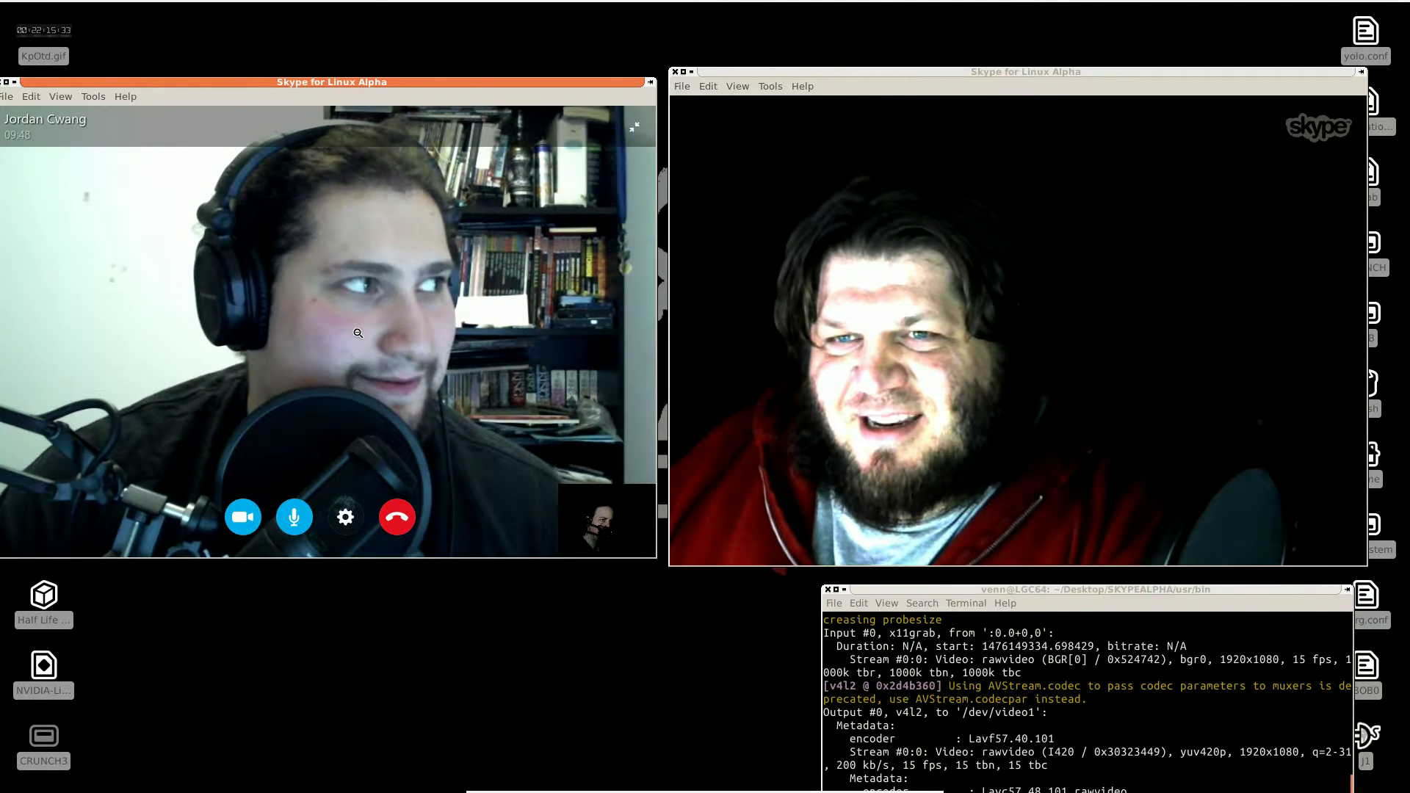
pyautogui.click(987, 354)
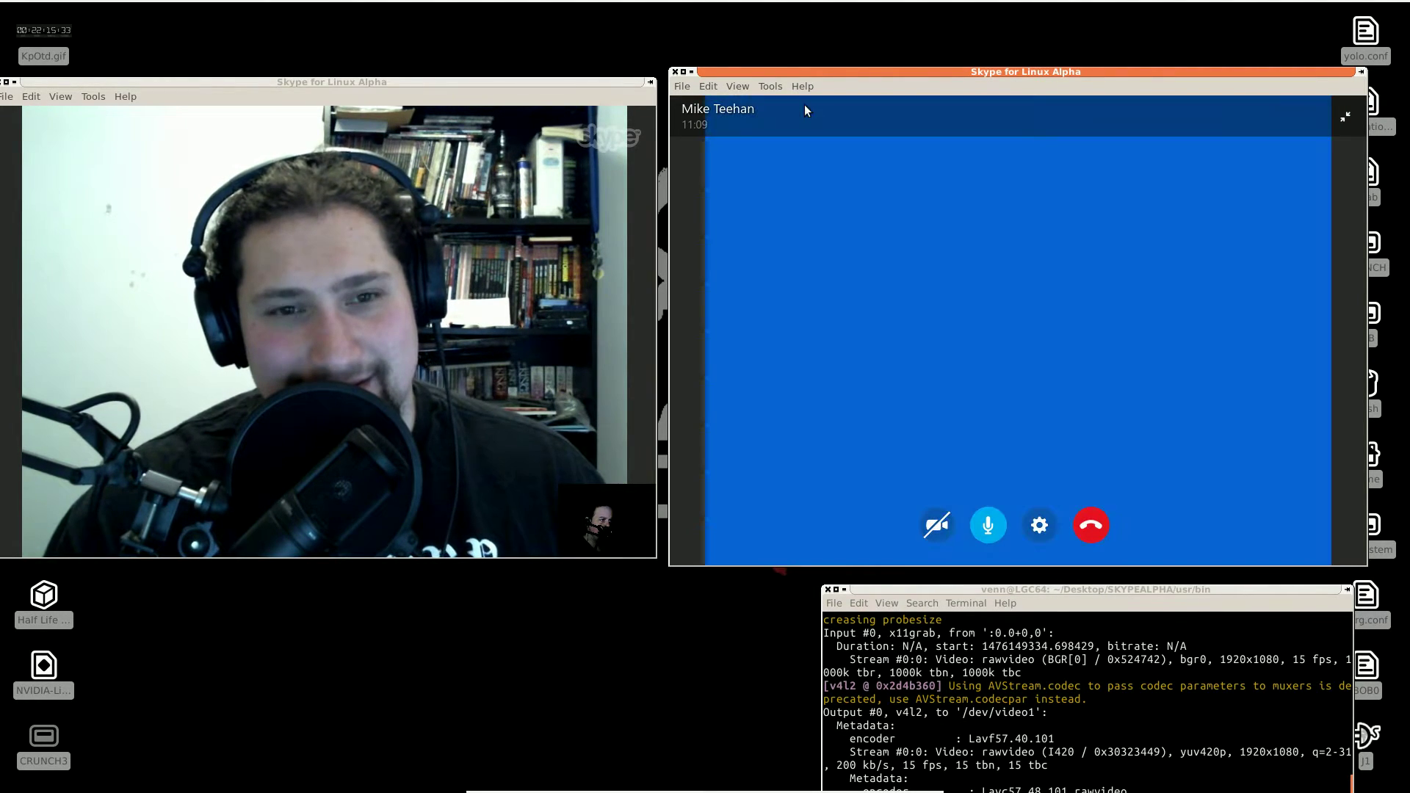
# Quit the second Skype instance from its account menu and minimise the screen recording terminal
pyautogui.click(682, 86)
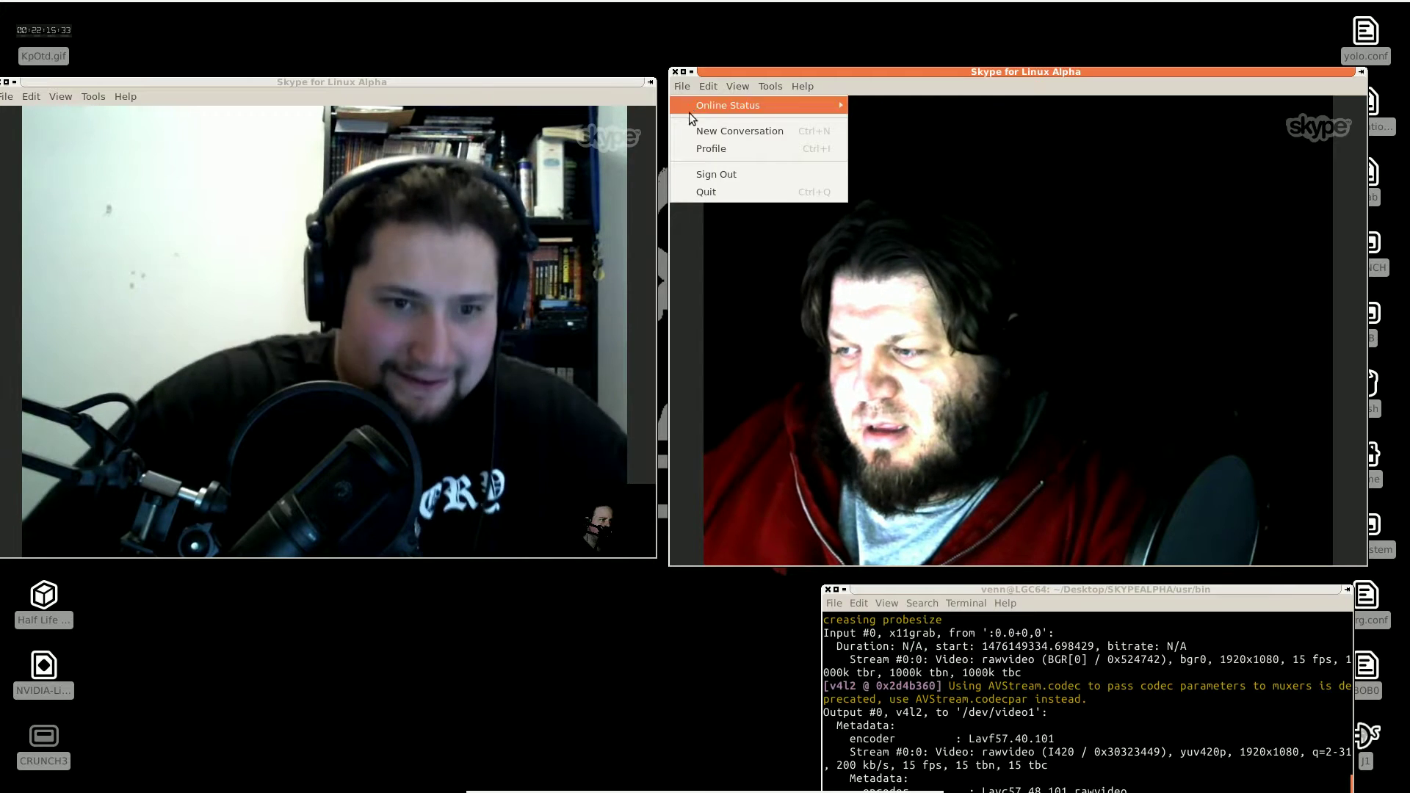
pyautogui.click(702, 193)
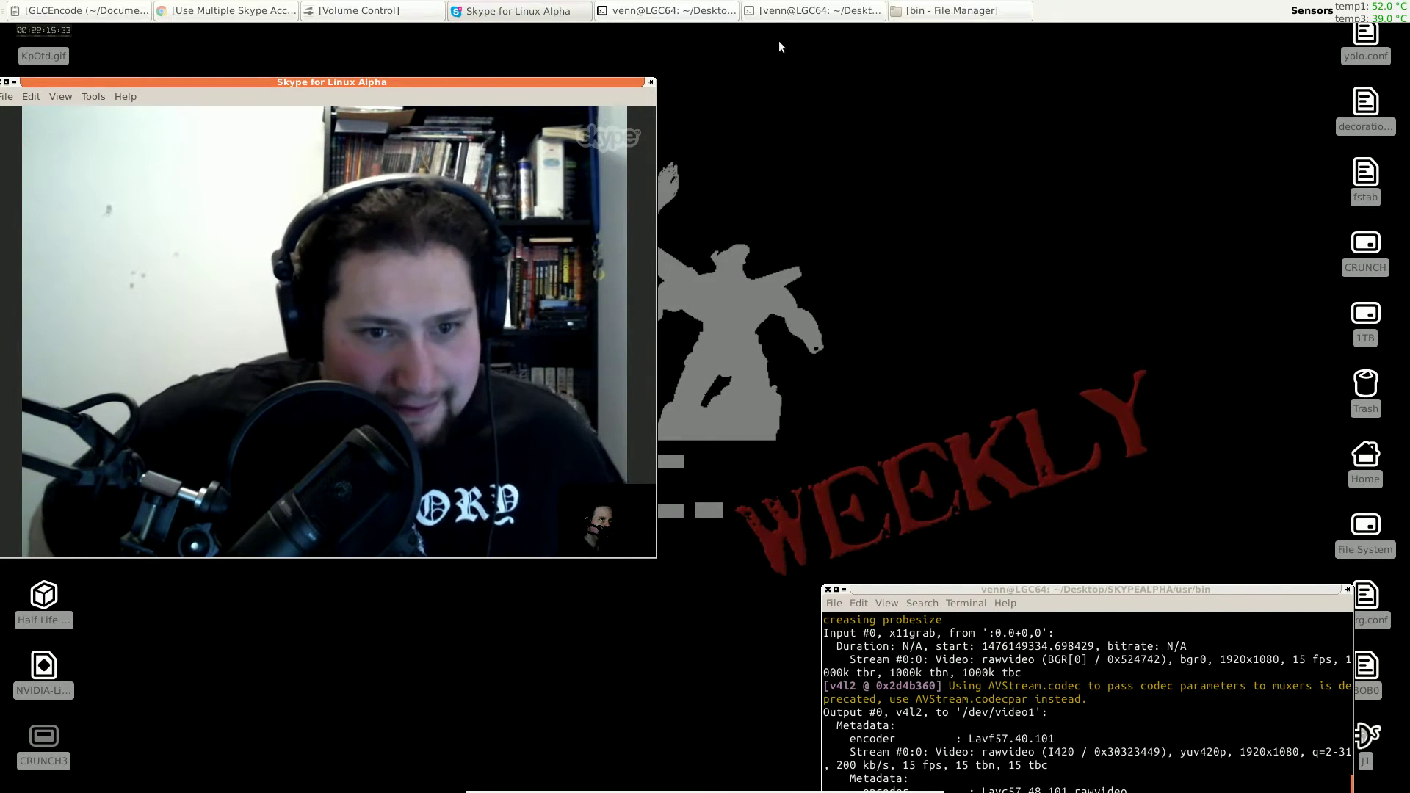
pyautogui.click(707, 6)
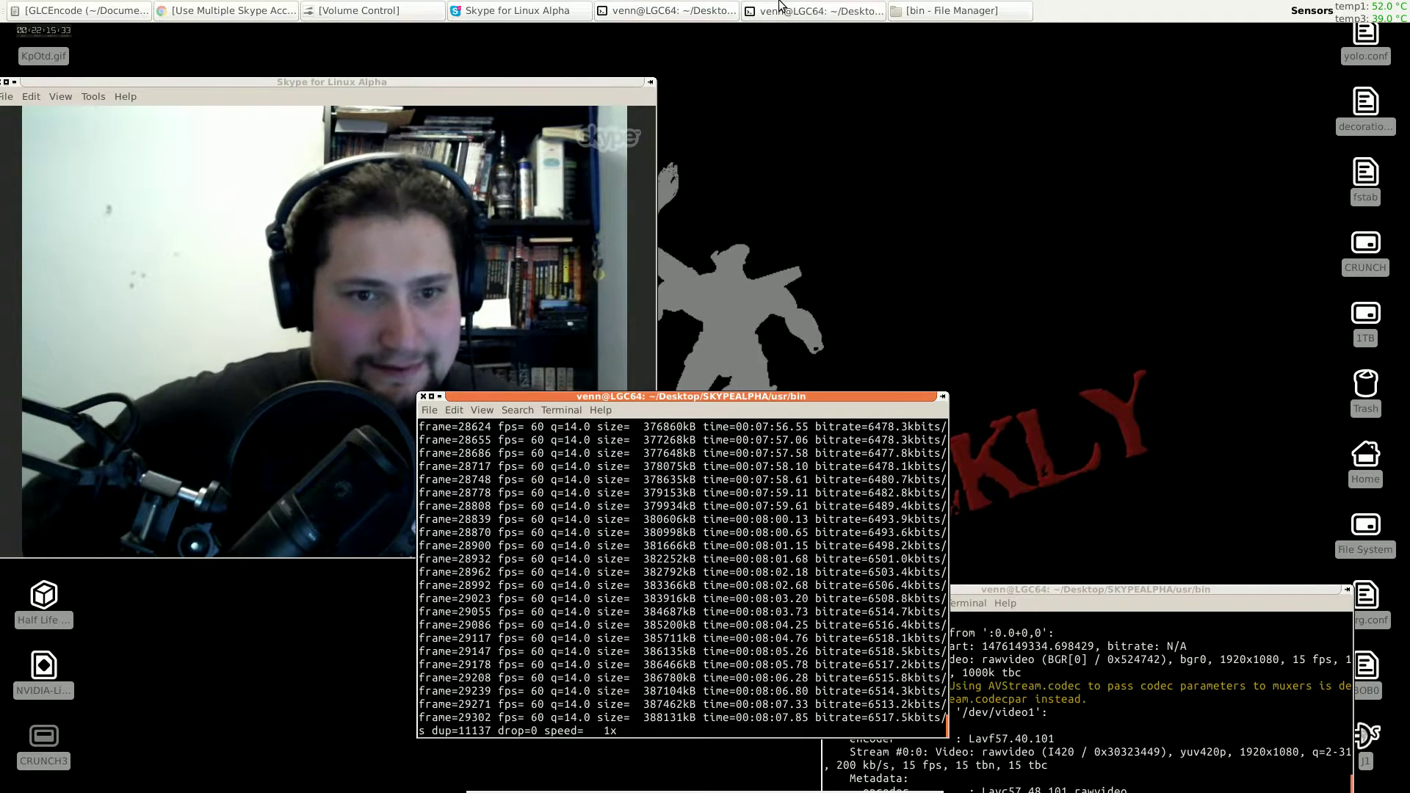
pyautogui.click(781, 6)
pyautogui.click(694, 10)
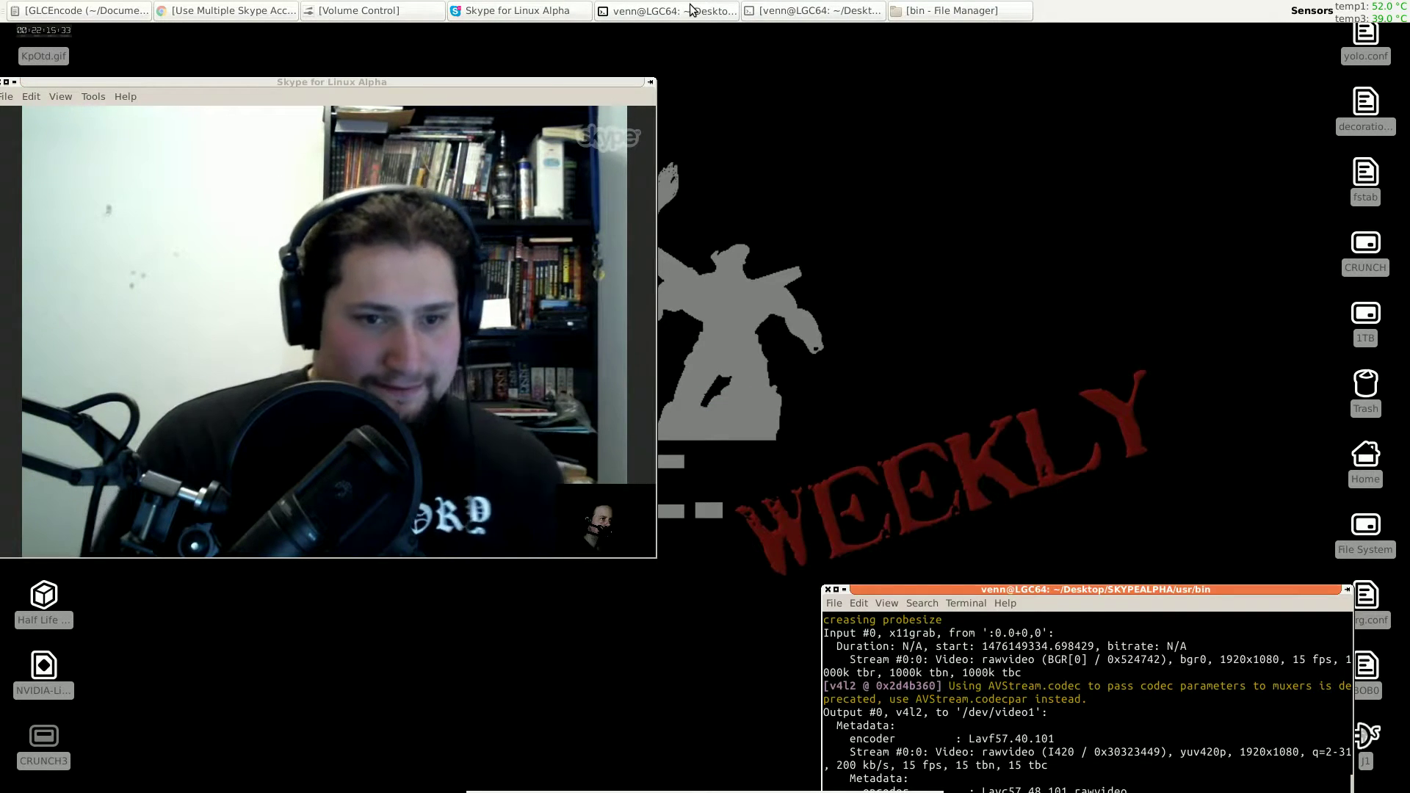
# Move the virtual camera terminal toward mid-right and minimise both it and the screen recording terminal
pyautogui.moveTo(989, 589); pyautogui.dragTo(933, 358)
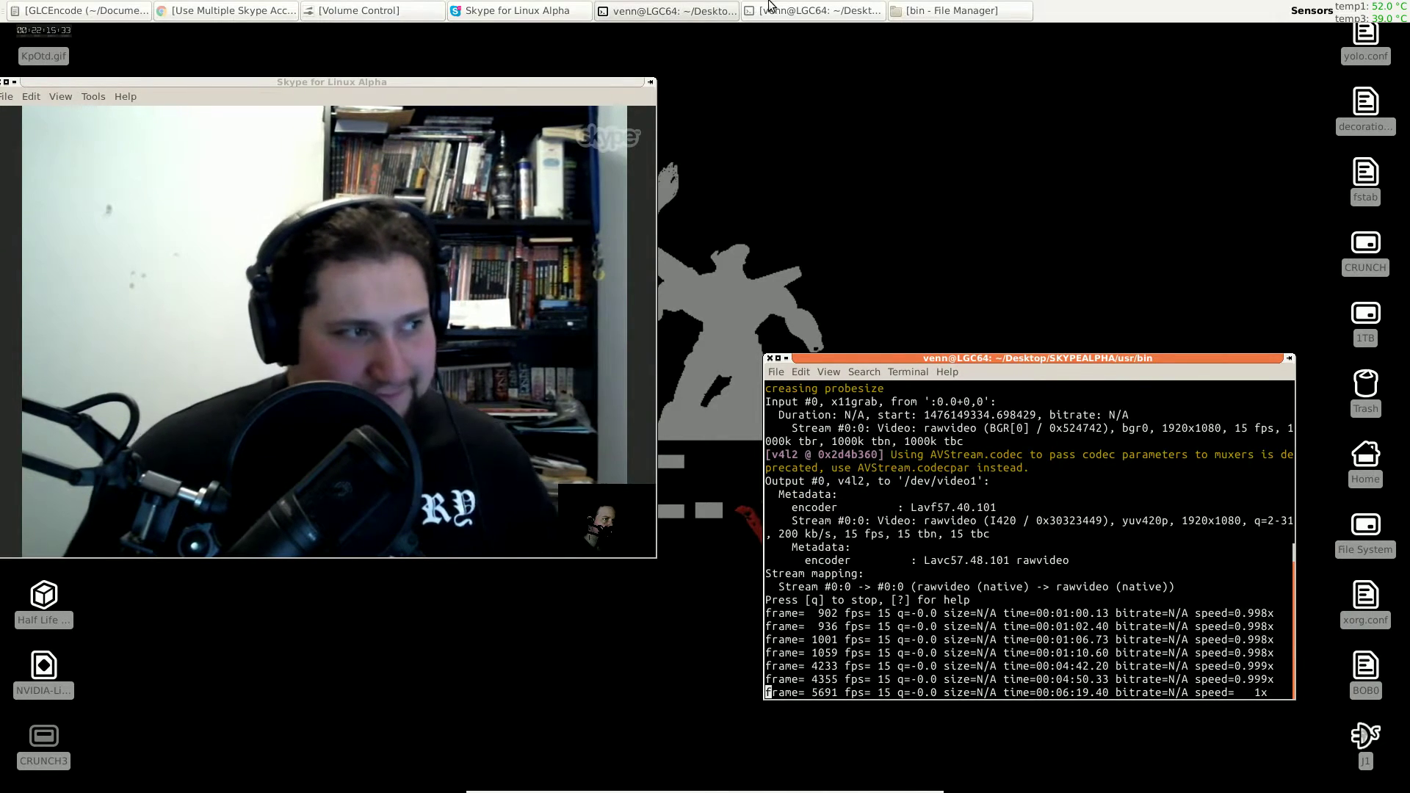
pyautogui.click(769, 6)
pyautogui.click(1019, 536)
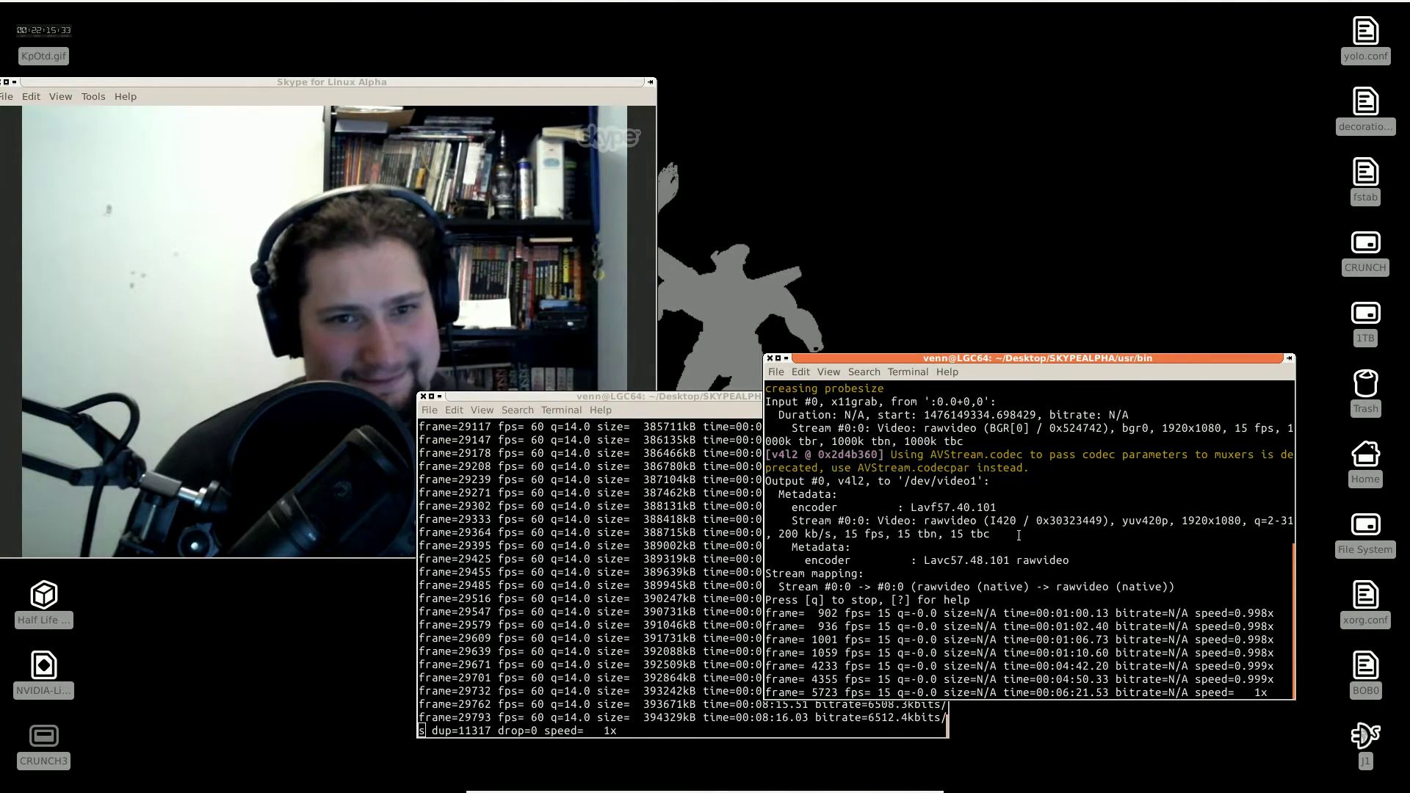
pyautogui.click(786, 358)
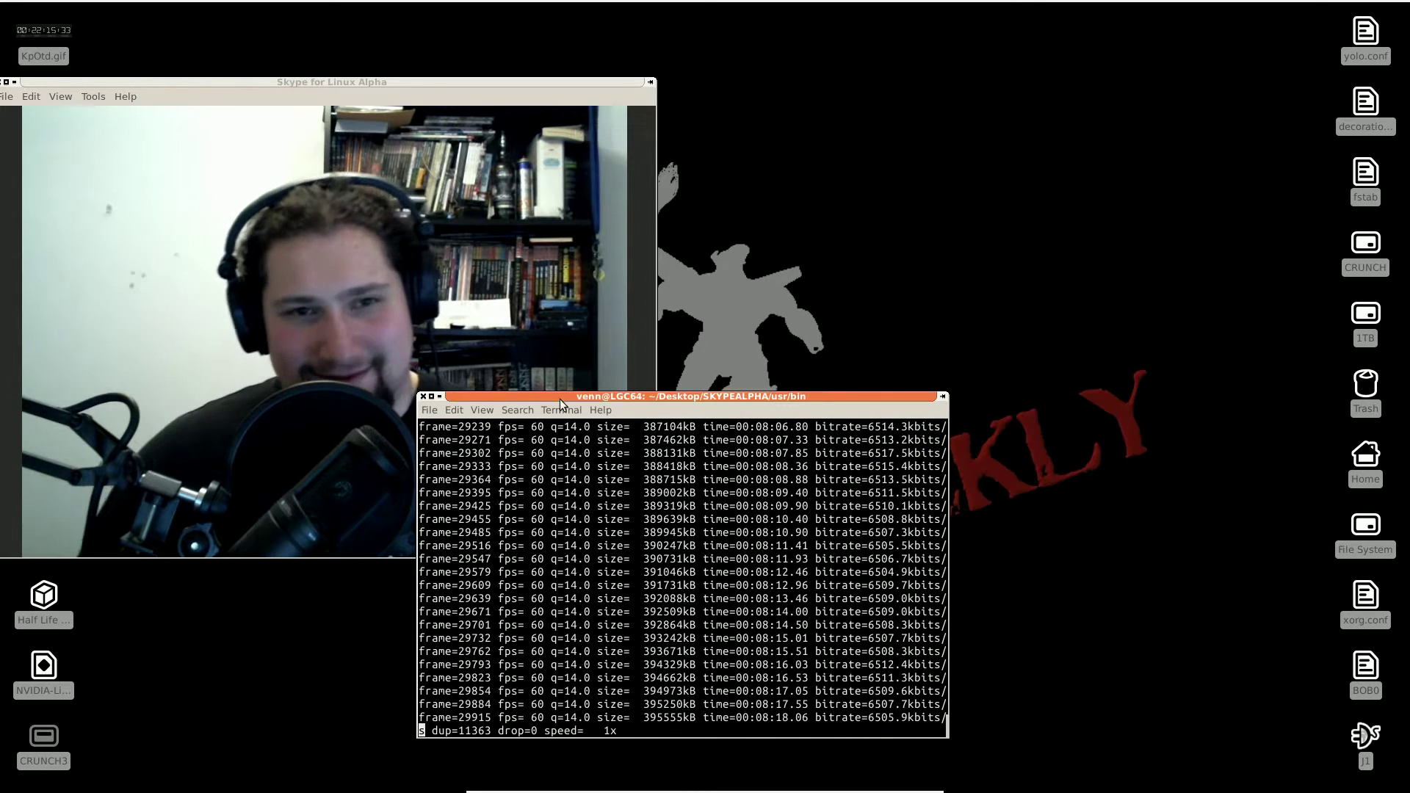
pyautogui.click(439, 397)
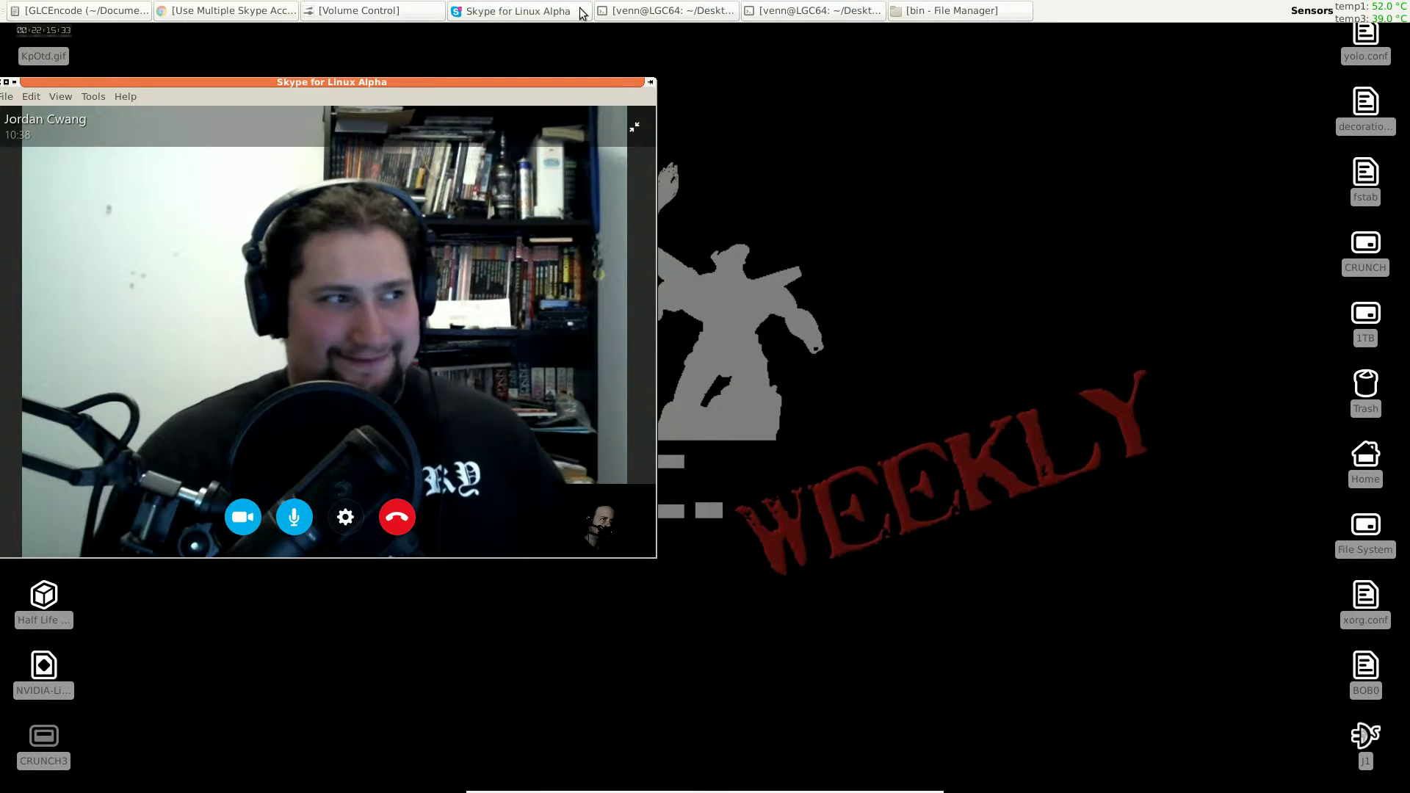
# Move the bin folder window right and open a terminal in that folder
pyautogui.click(905, 9)
pyautogui.moveTo(529, 335); pyautogui.dragTo(1059, 158)
pyautogui.rightClick(963, 357)
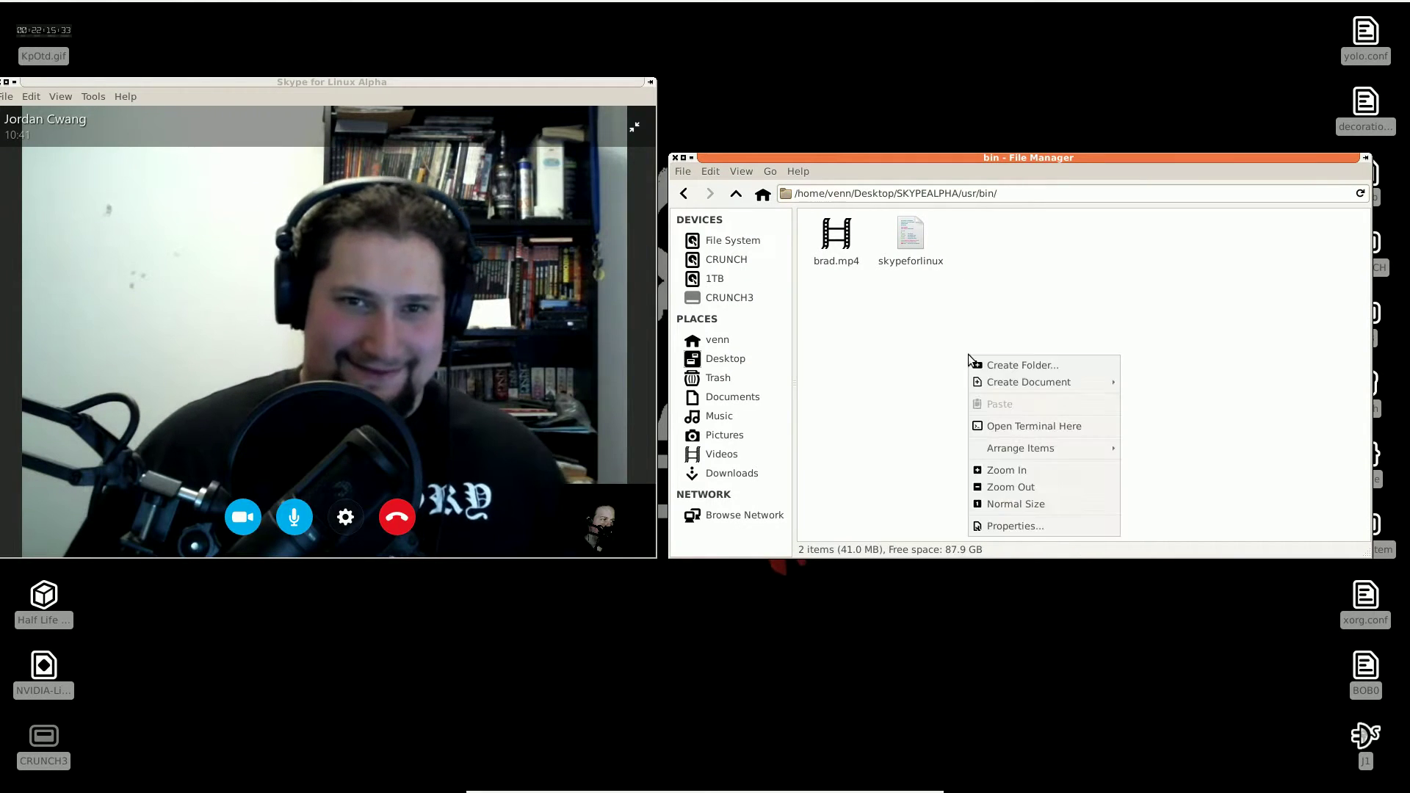
pyautogui.click(998, 423)
# Recall ./skypeforlinux from history and run it with --secondary
pyautogui.press('Up')
pyautogui.press('Up')
pyautogui.press('Up')
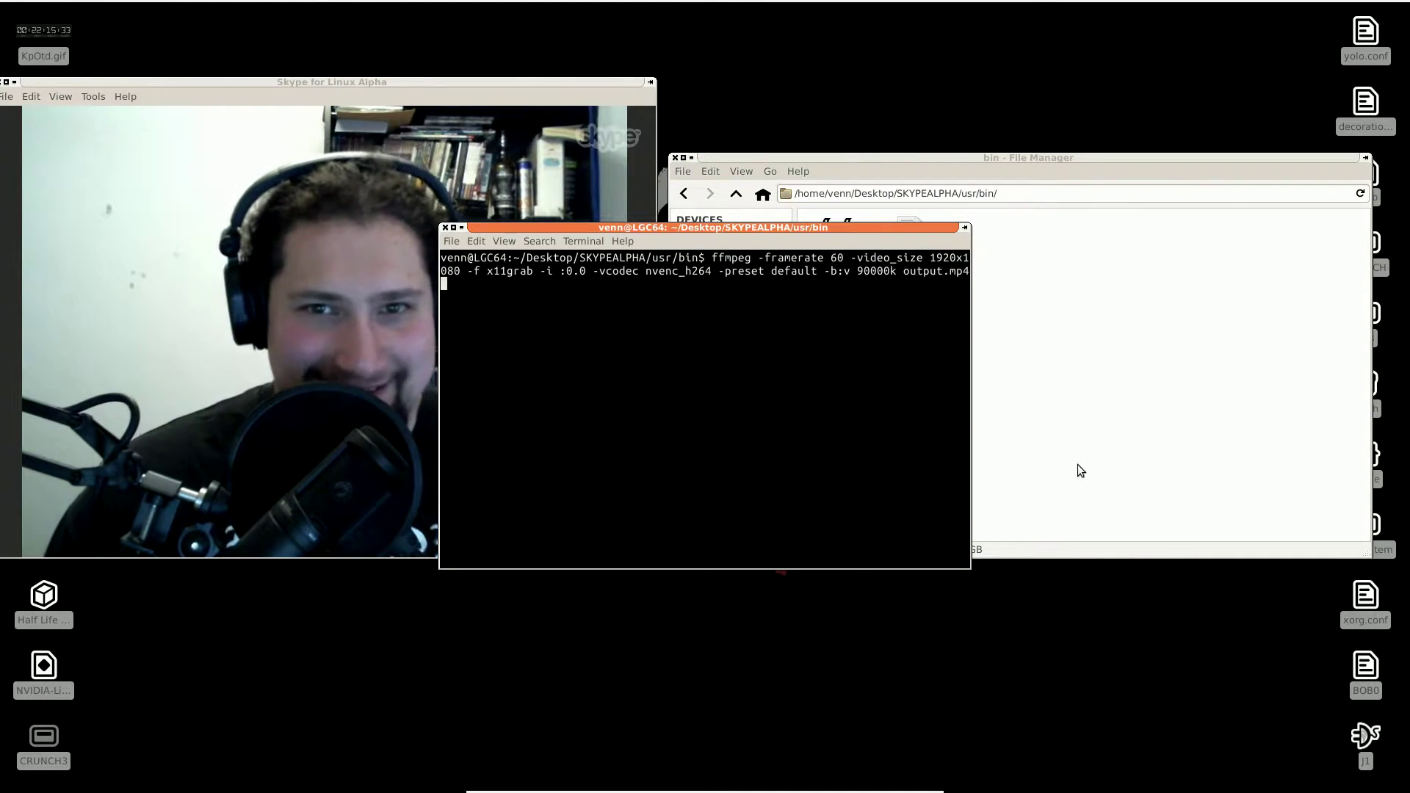
pyautogui.press('Up')
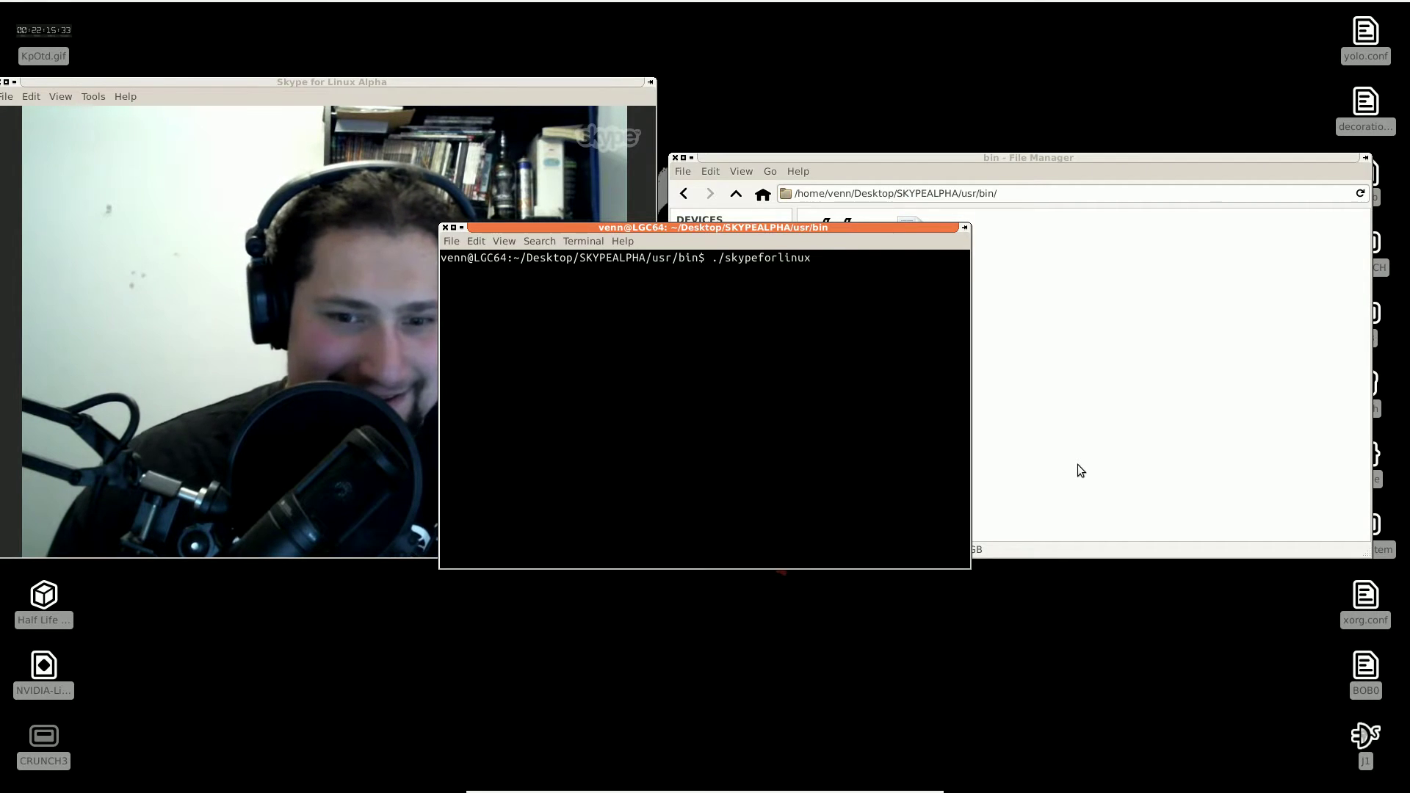
pyautogui.write('00')
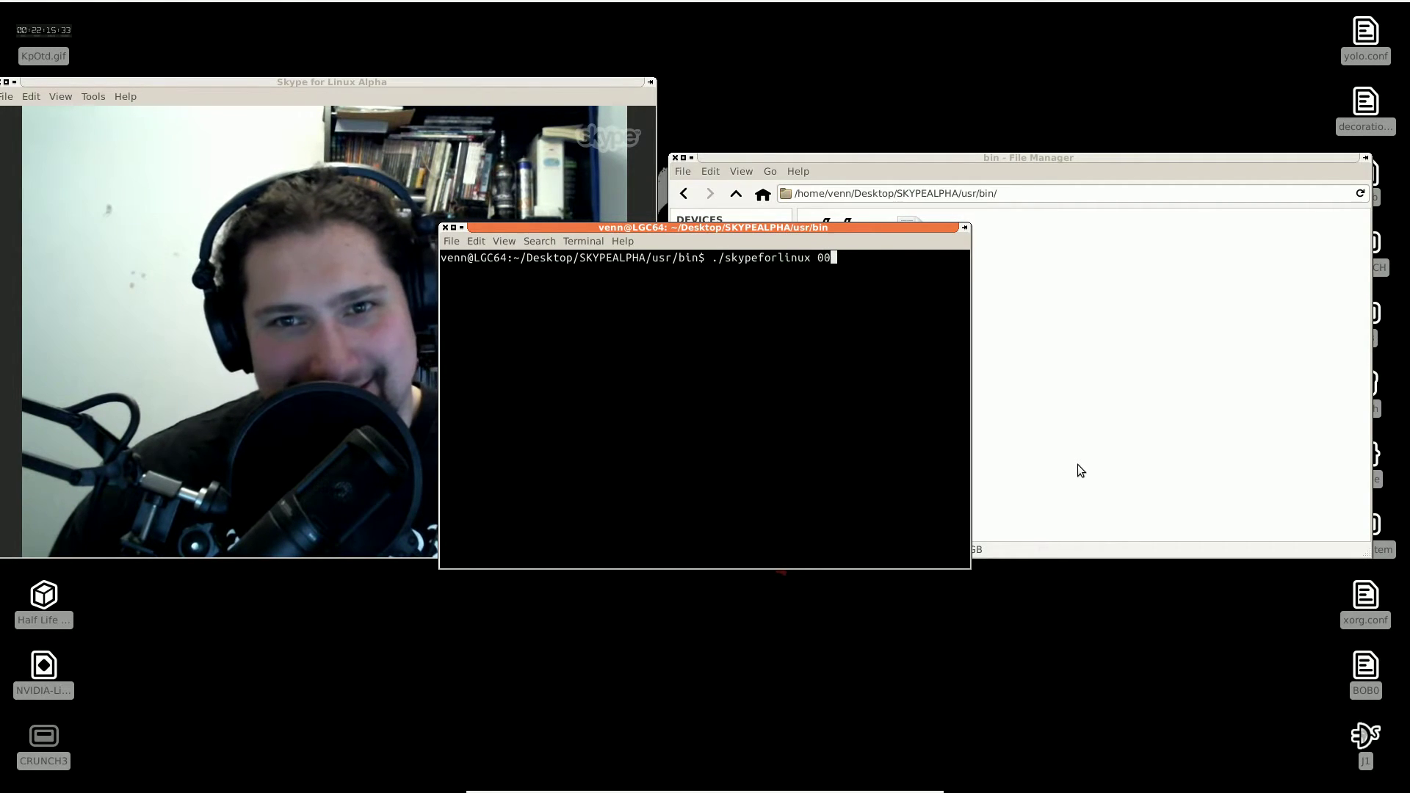
pyautogui.press('BackSpace')
pyautogui.press('BackSpace')
pyautogui.write('9')
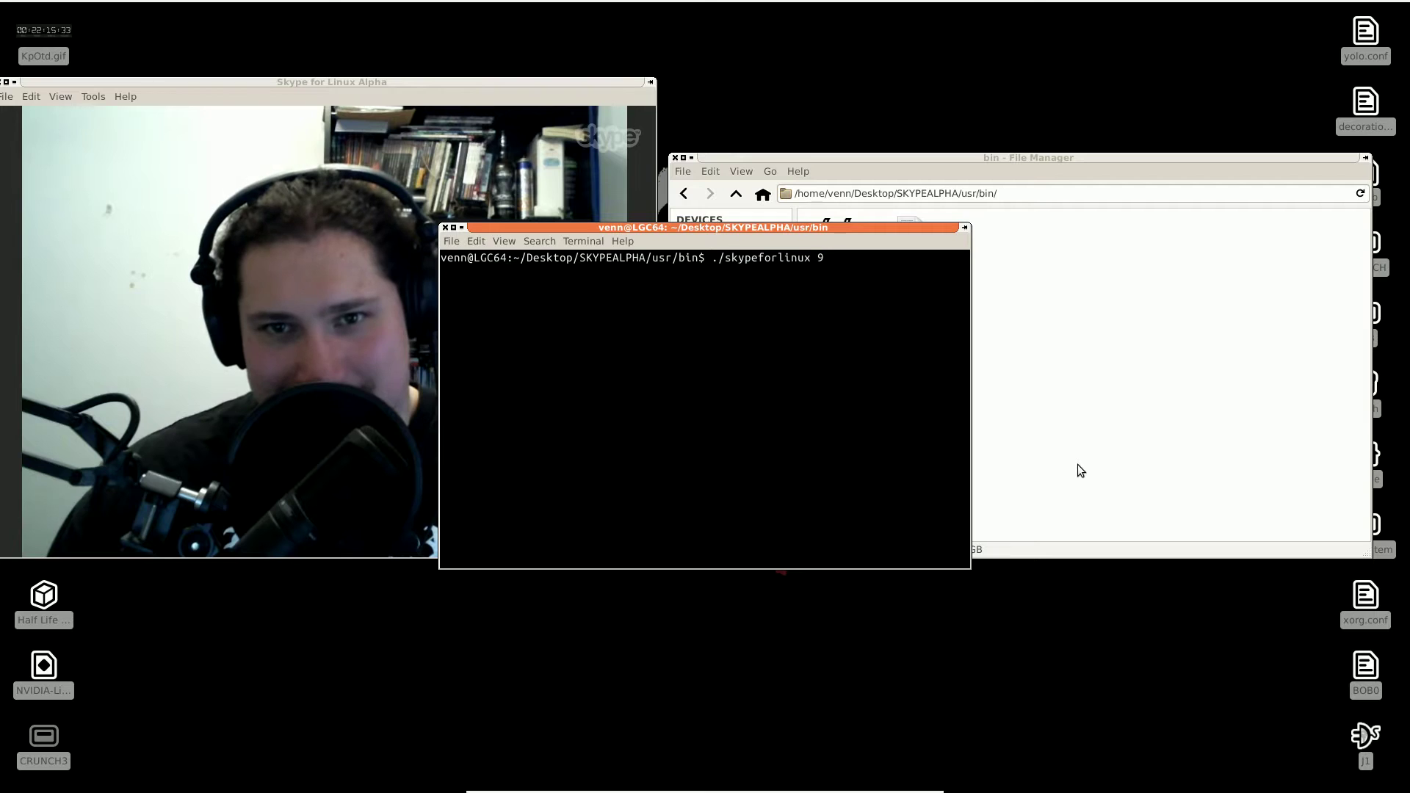
pyautogui.press('BackSpace')
pyautogui.write('--se')
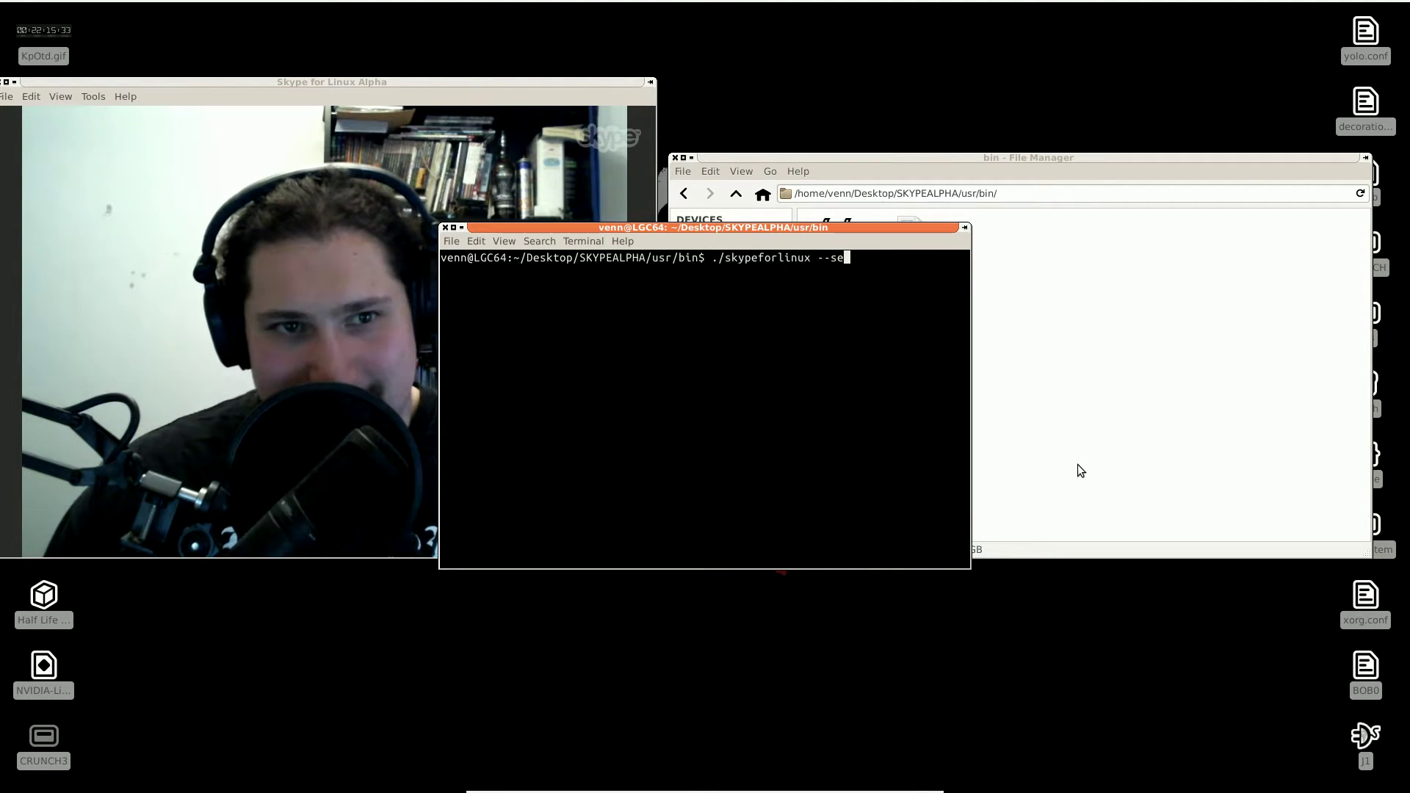
pyautogui.write('condar')
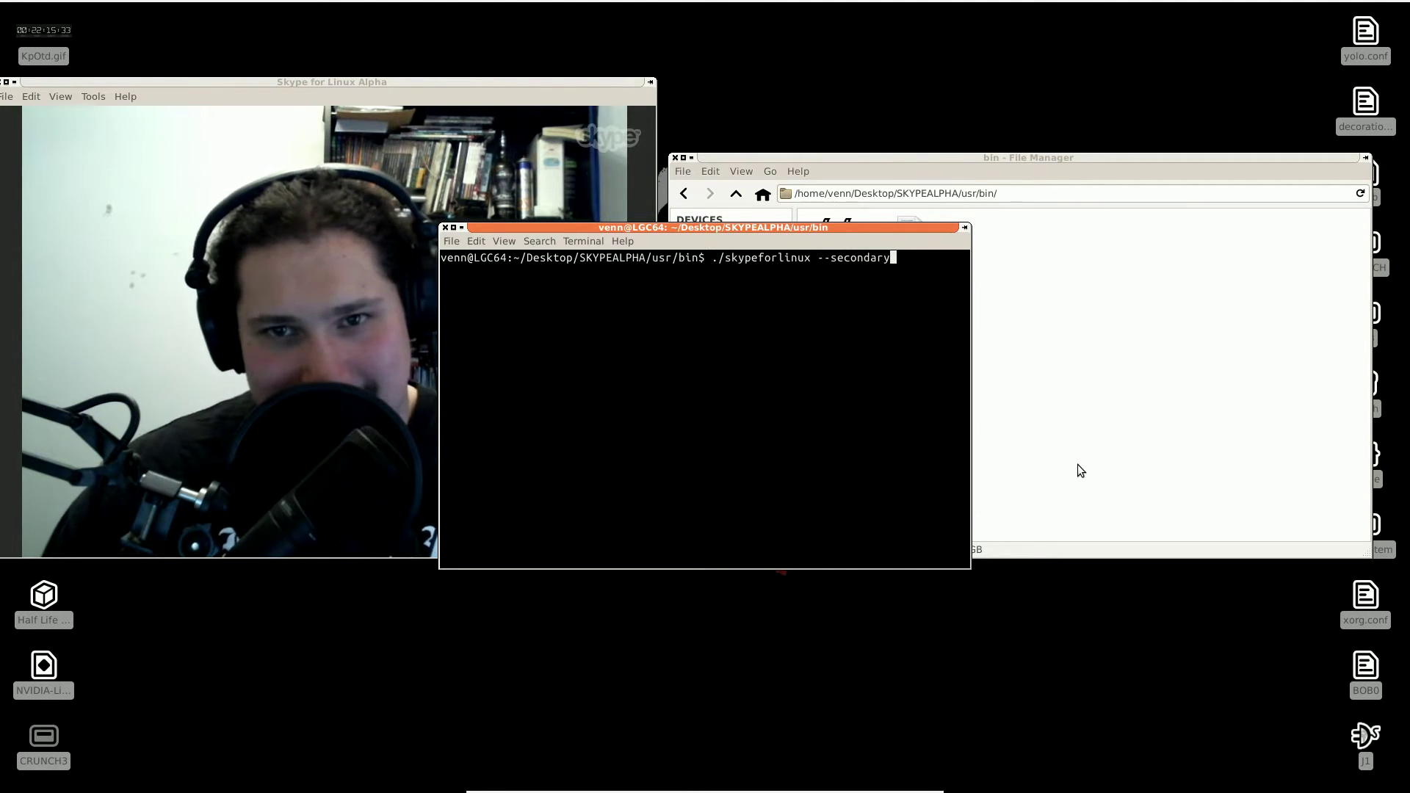
pyautogui.write('y')
pyautogui.press('Return')
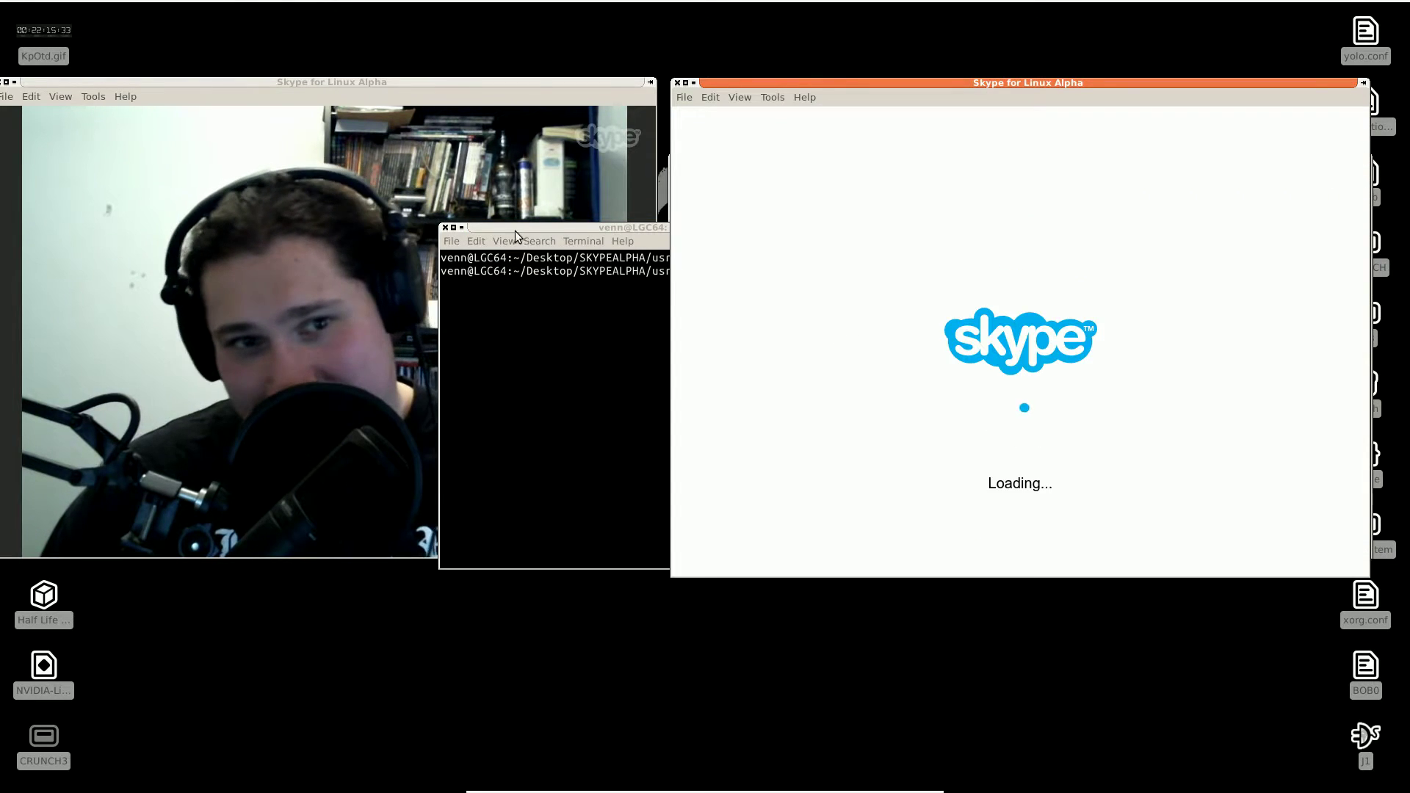
# Minimise the terminal, open the online contact's conversation and start a video call
pyautogui.click(462, 228)
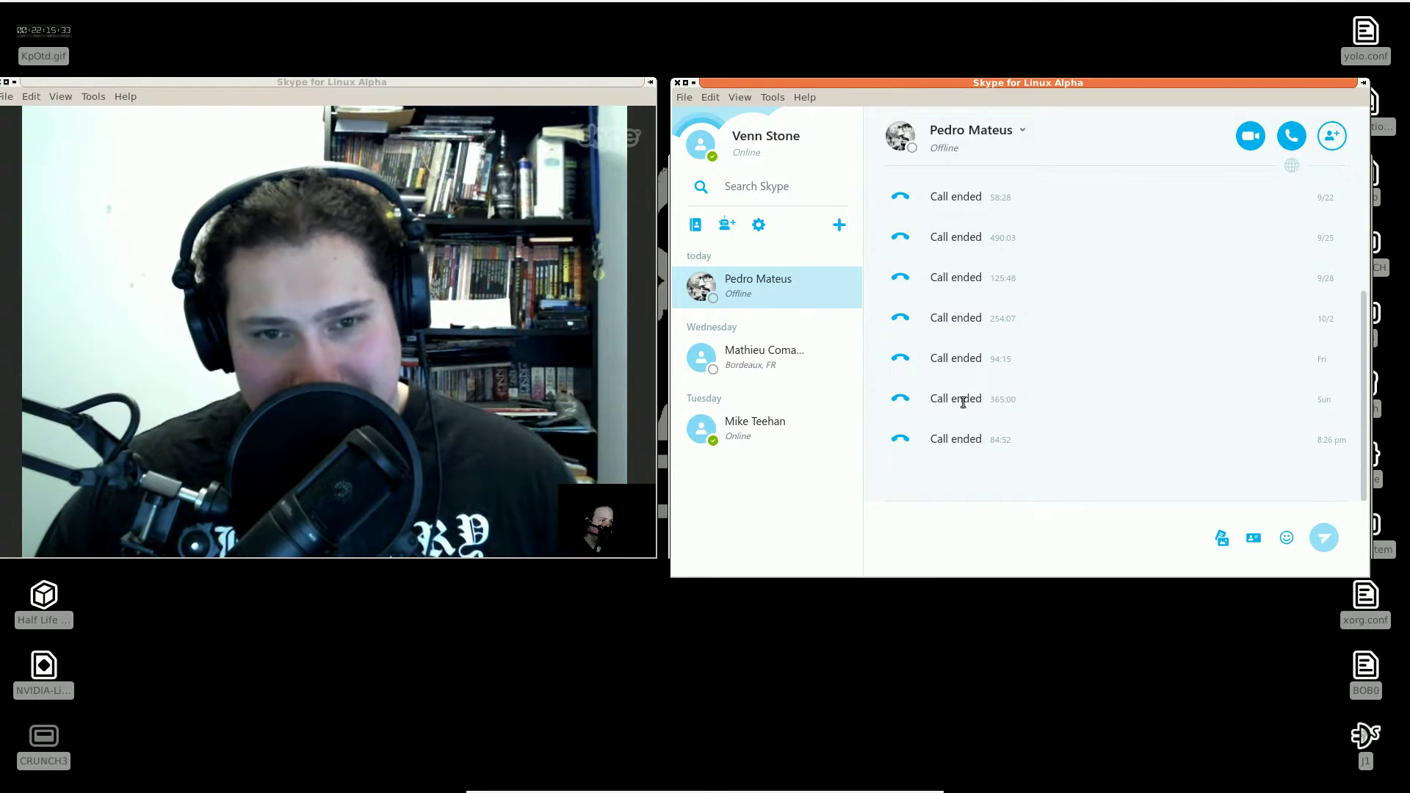
pyautogui.click(774, 421)
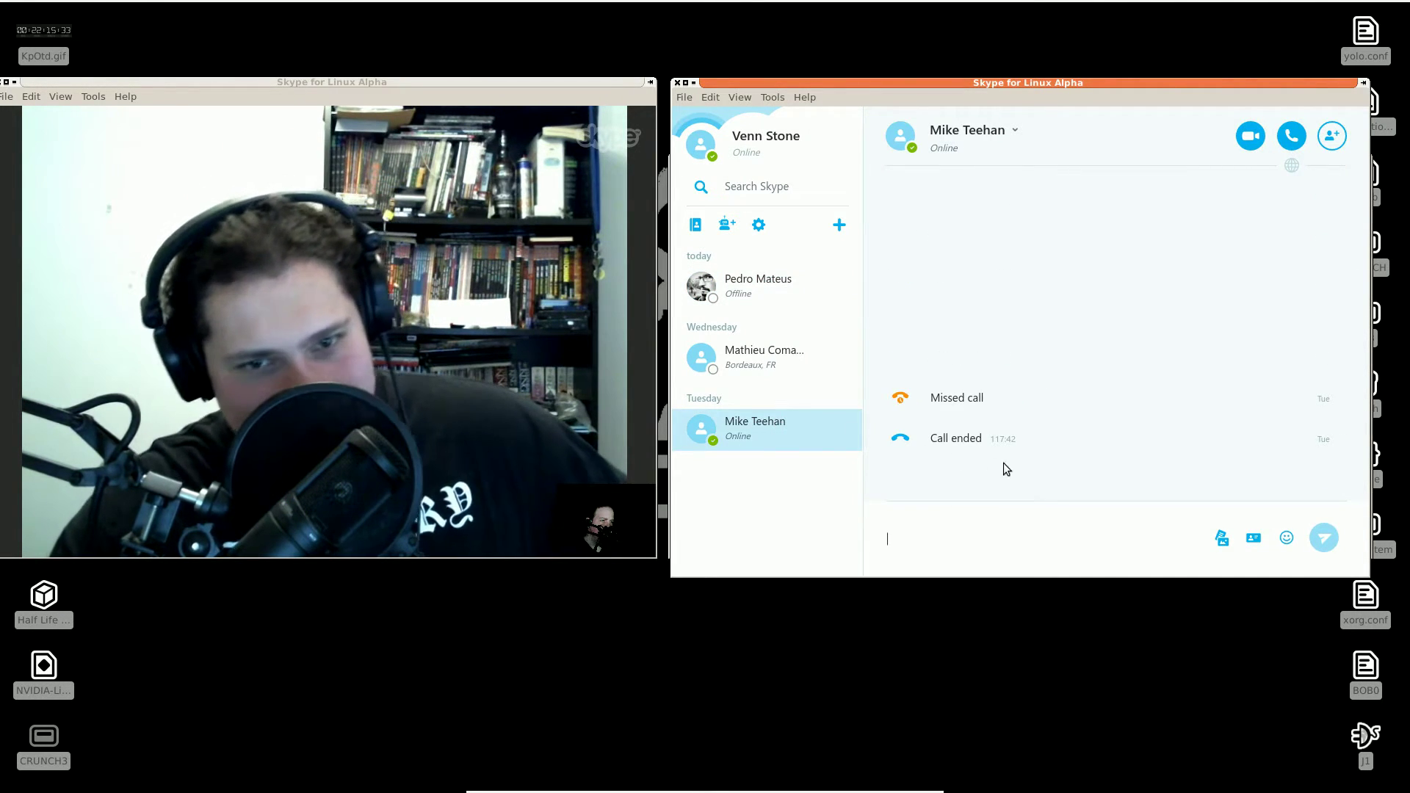
pyautogui.click(1243, 141)
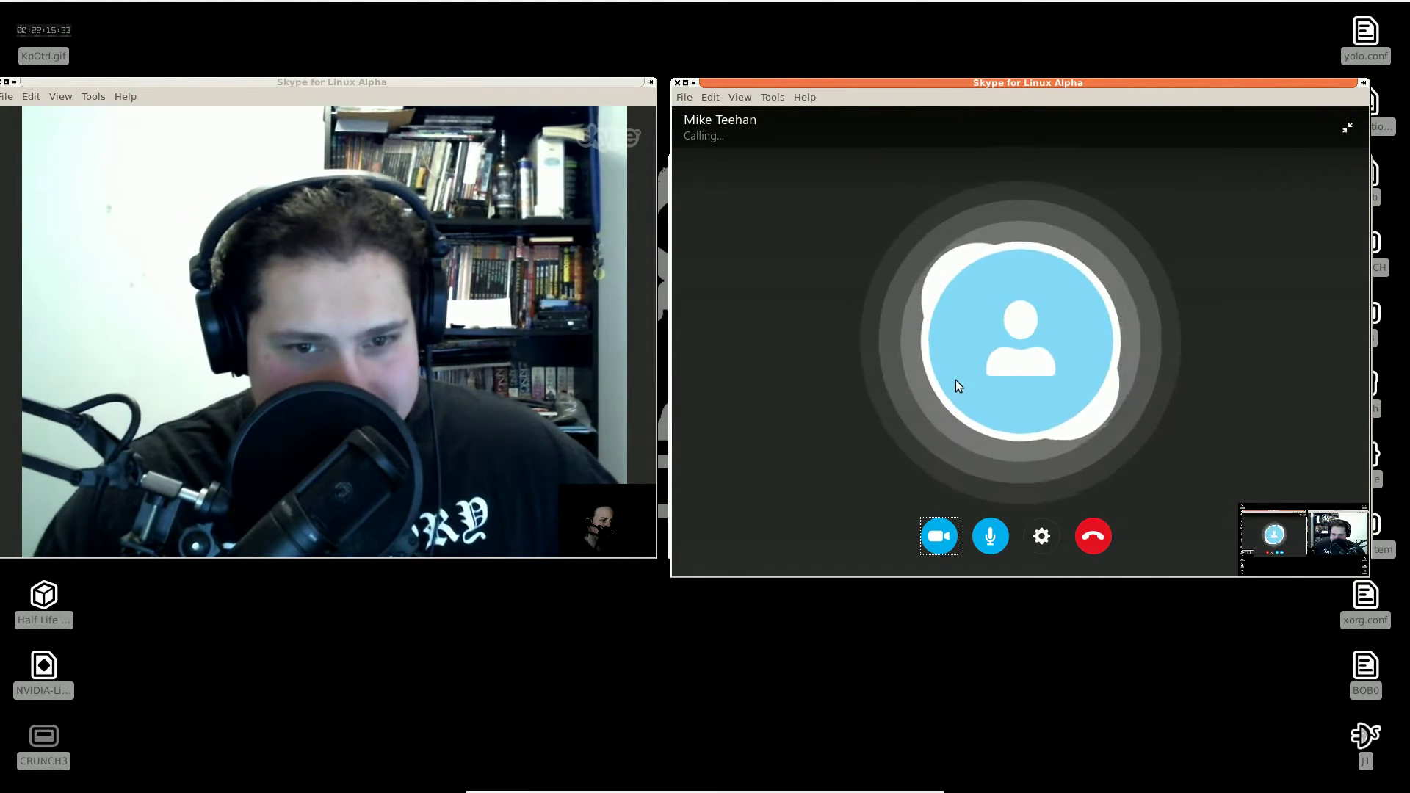